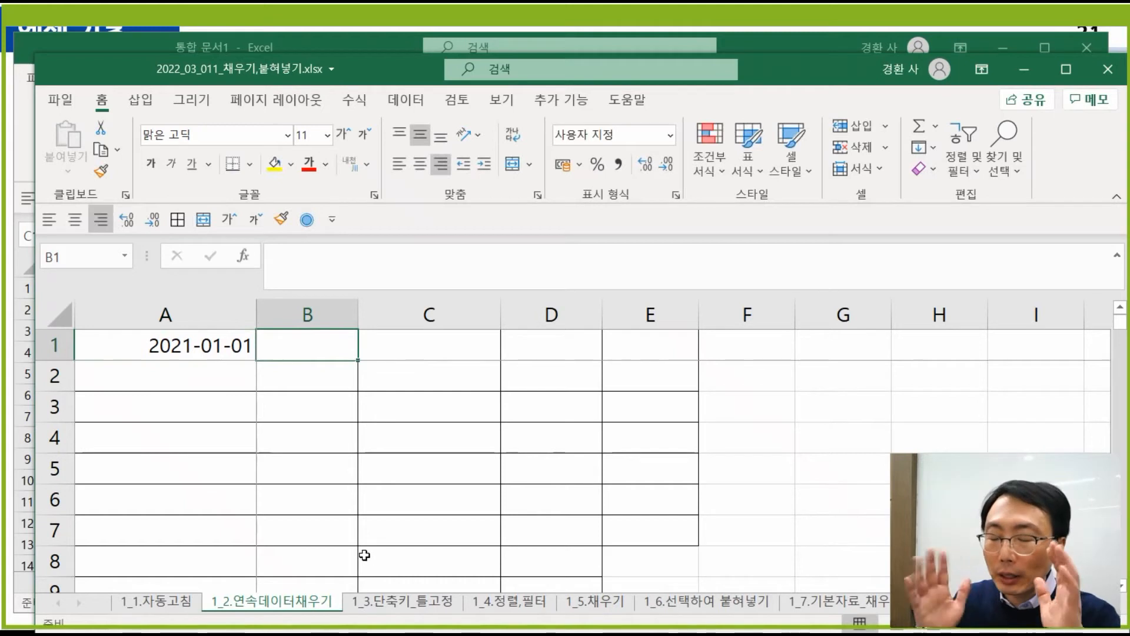
- On the 1_3.단축키_틀고정 sheet, enter 2 in A3 below the 1 in A2
{"action": "left_click", "coordinate": [415, 604]}
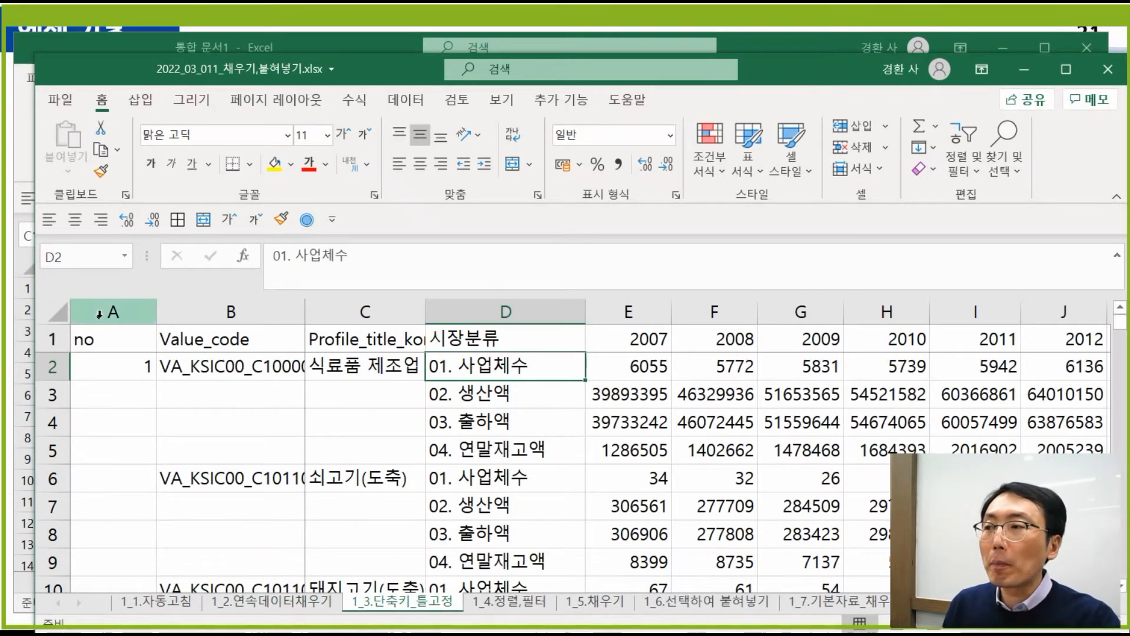
{"action": "left_click", "coordinate": [99, 313]}
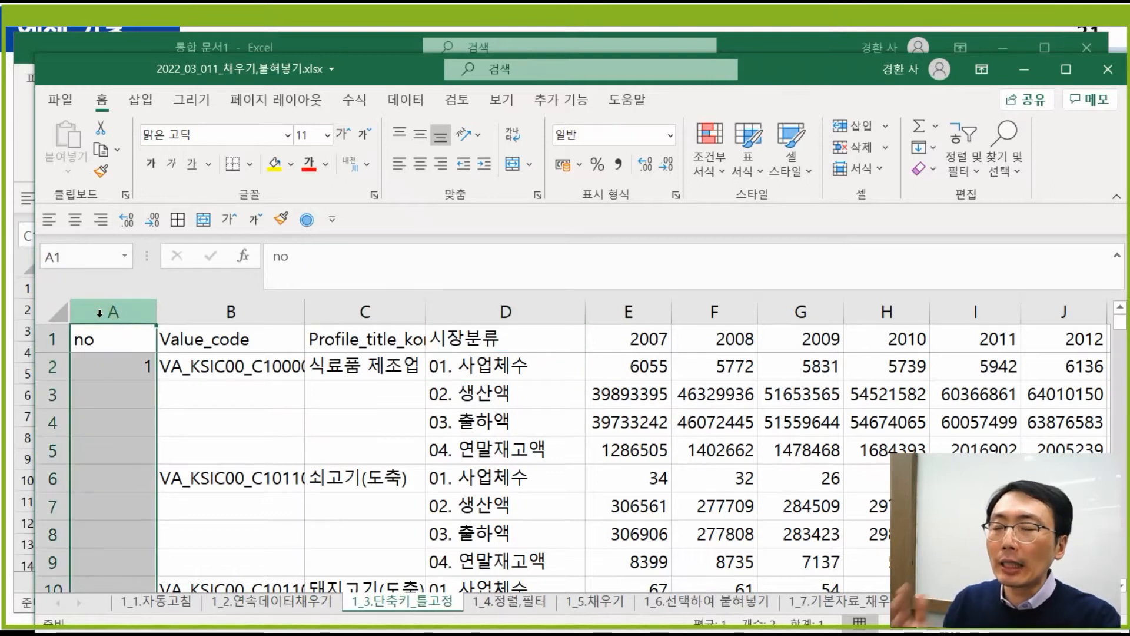
{"action": "left_click", "coordinate": [268, 433]}
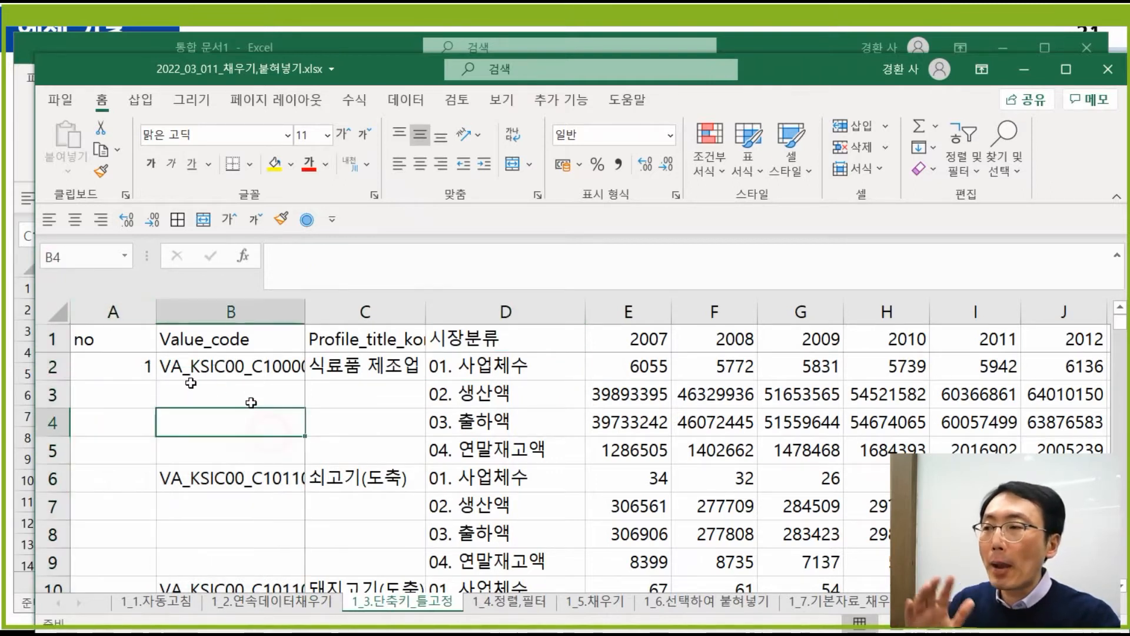
{"action": "left_click", "coordinate": [119, 369]}
{"action": "key", "text": "Return"}
{"action": "type", "text": "2"}
{"action": "key", "text": "Return"}
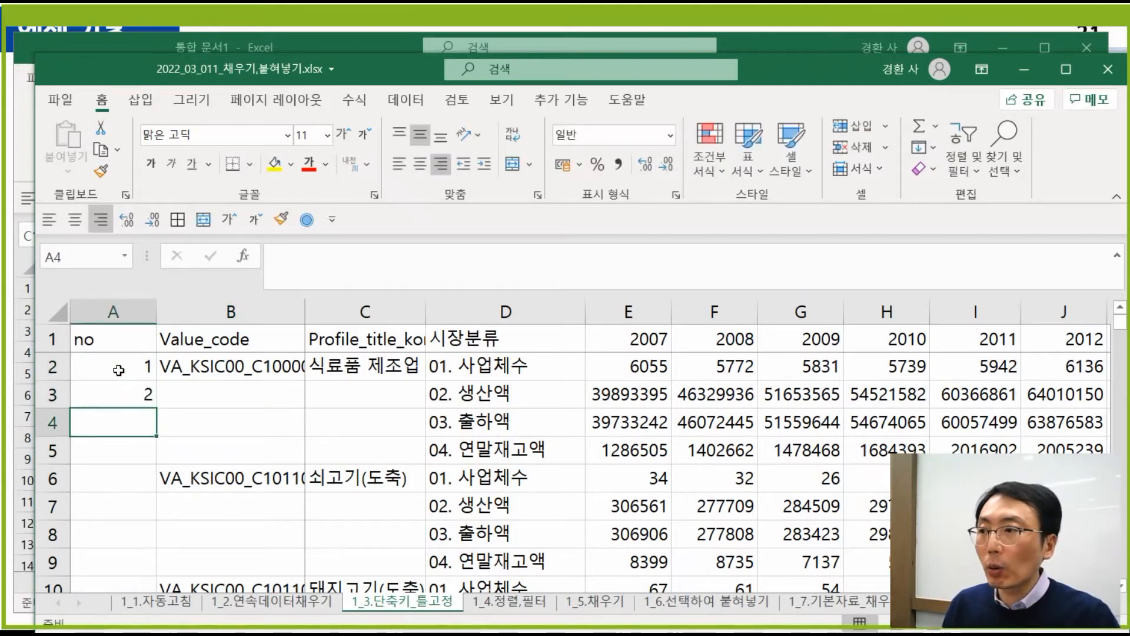
{"action": "key", "text": "Up"}
- Auto-fill the A2:A3 numbering down column A to 812 in row 813
{"action": "left_click_drag", "start_coordinate": [147, 366], "coordinate": [149, 400]}
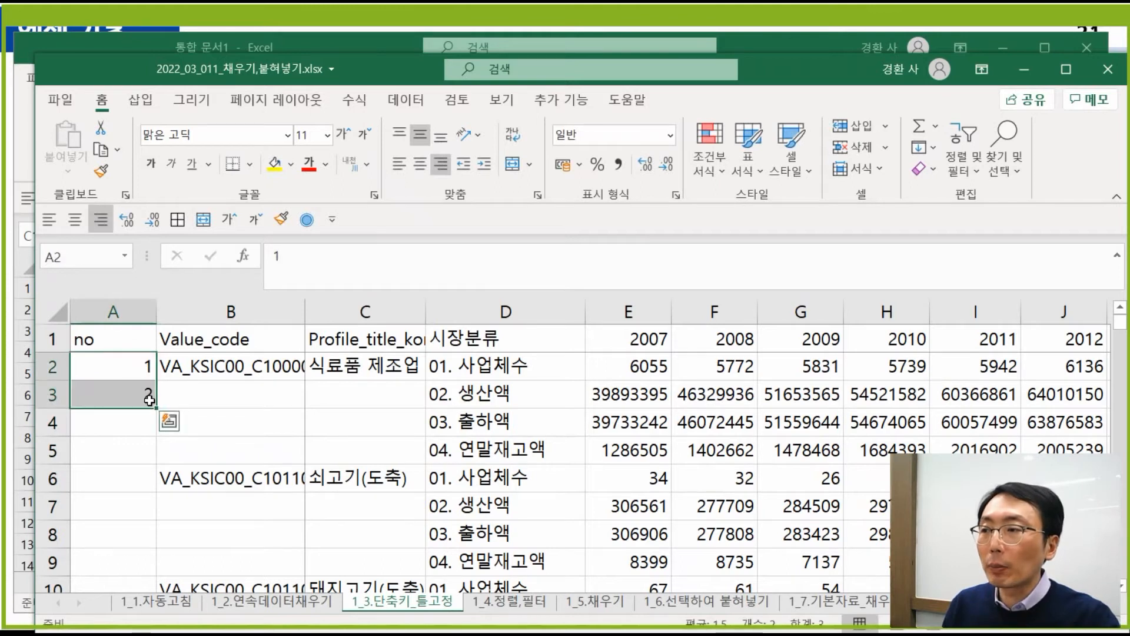
{"action": "double_click", "coordinate": [153, 408]}
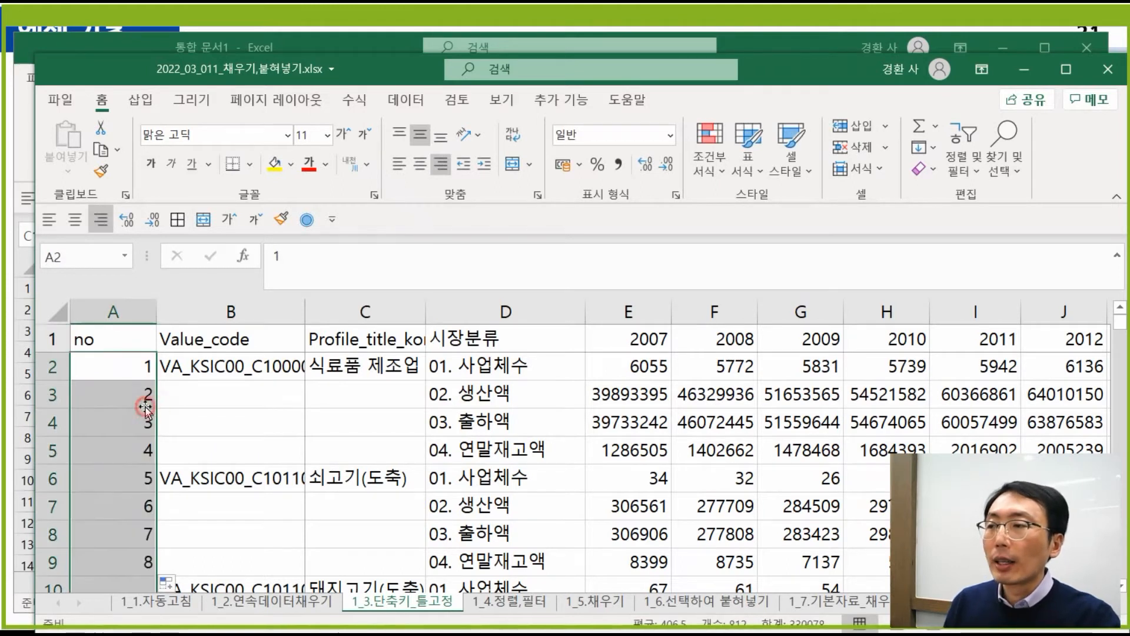
{"action": "key", "text": "ctrl+Down"}
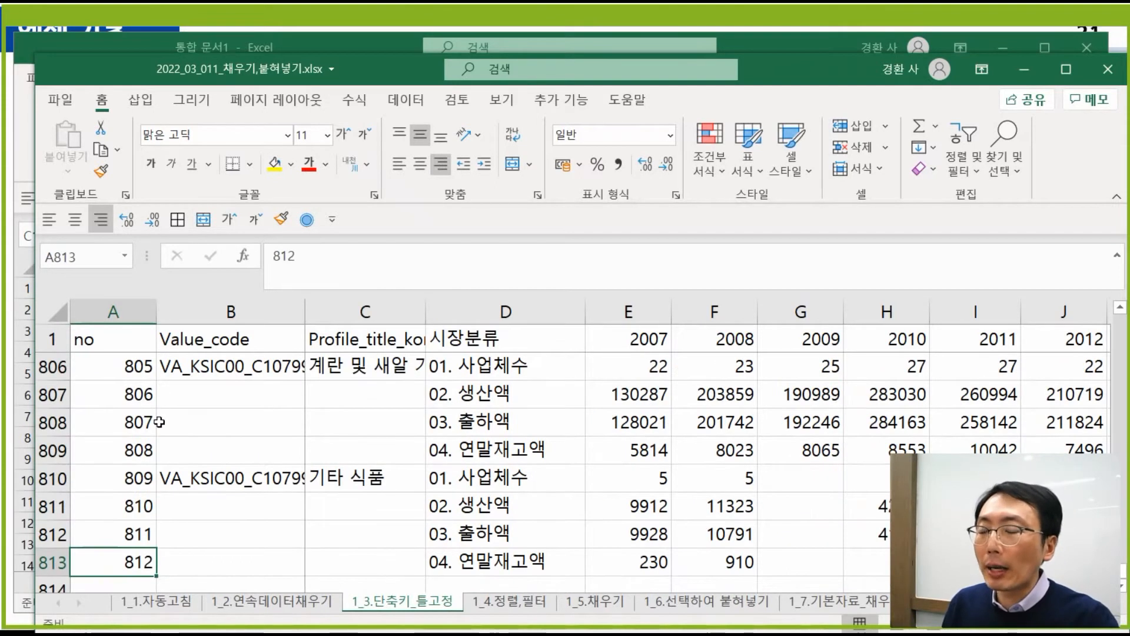
{"action": "scroll", "coordinate": [145, 406], "scroll_direction": "down", "scroll_amount": 2}
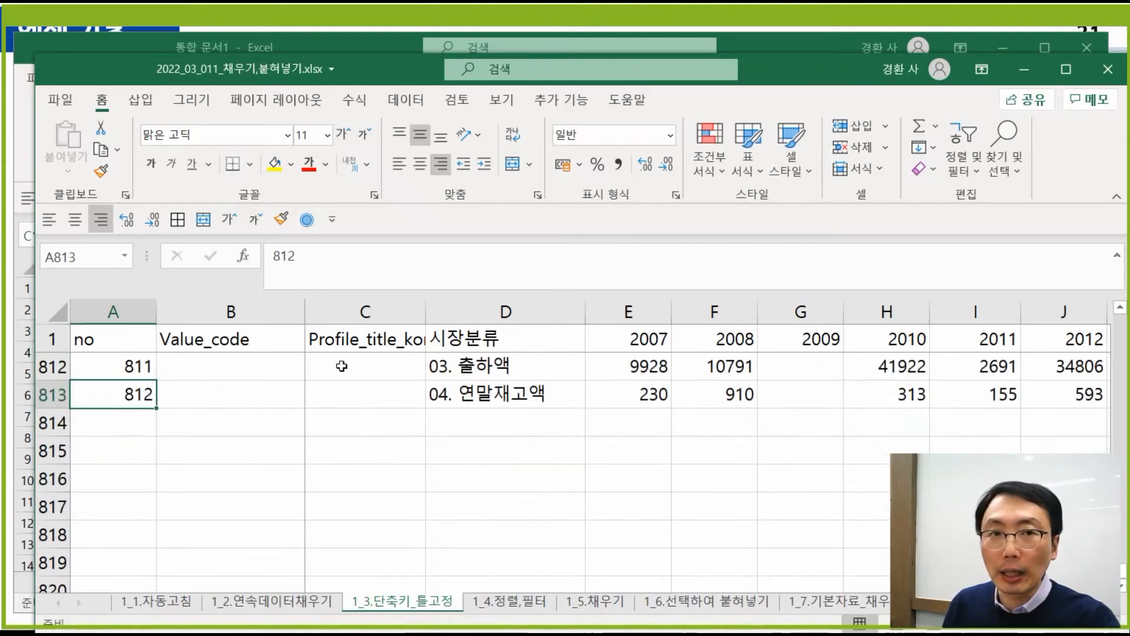
{"action": "scroll", "coordinate": [326, 370], "scroll_direction": "up", "scroll_amount": 2}
{"action": "scroll", "coordinate": [325, 370], "scroll_direction": "up", "scroll_amount": 9}
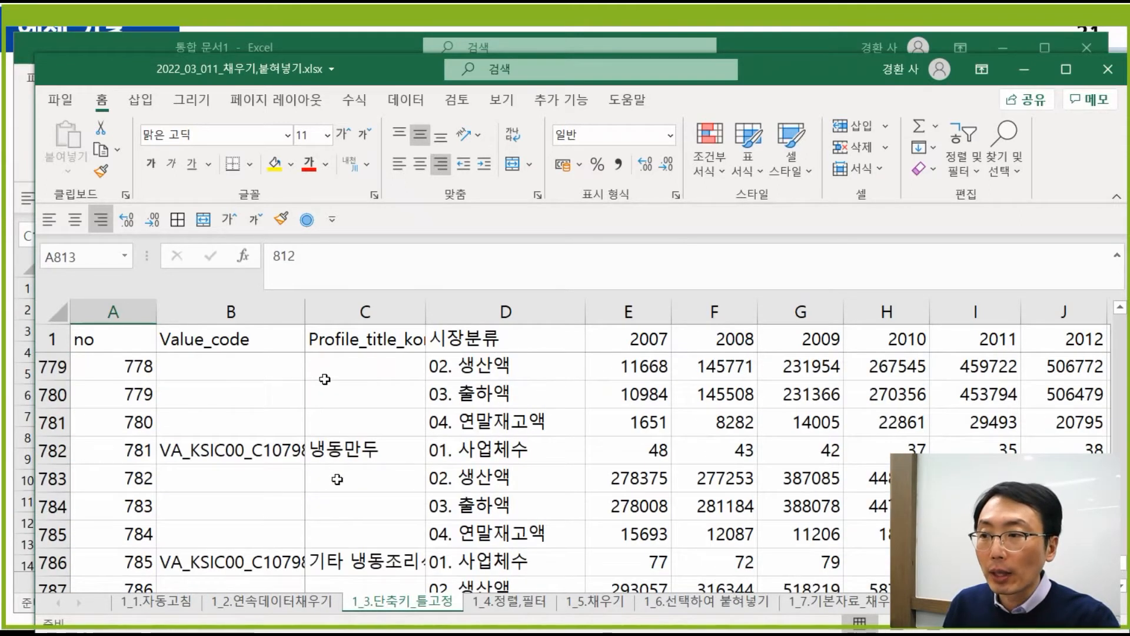
- Clear the entire contents of the 1_2.연속데이터채우기 sheet
{"action": "left_click", "coordinate": [295, 606]}
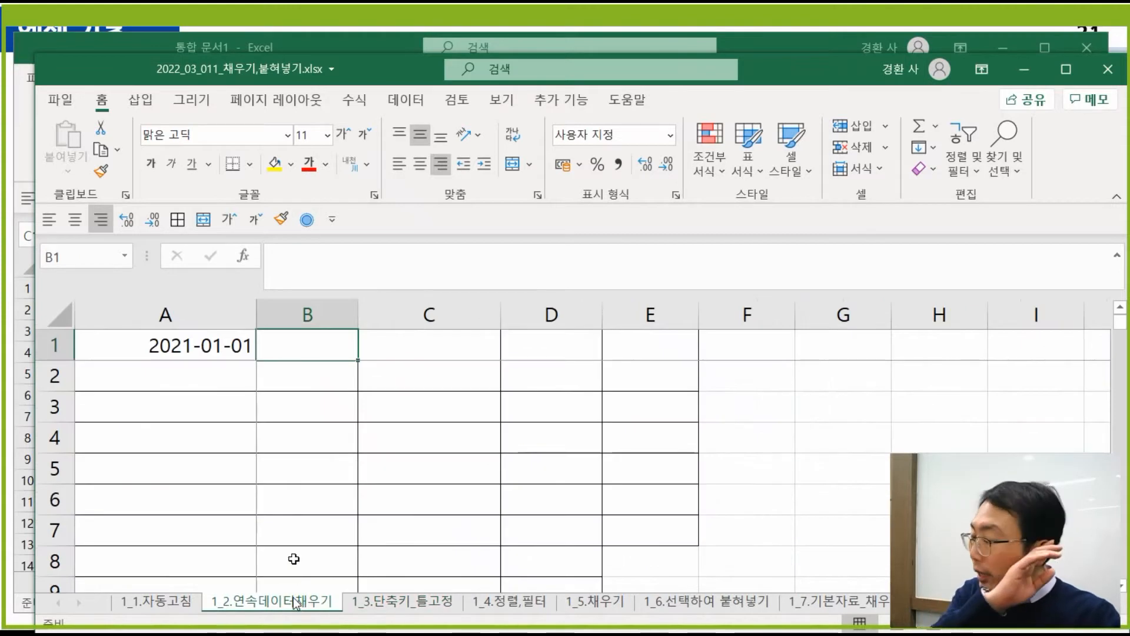
{"action": "left_click", "coordinate": [209, 312]}
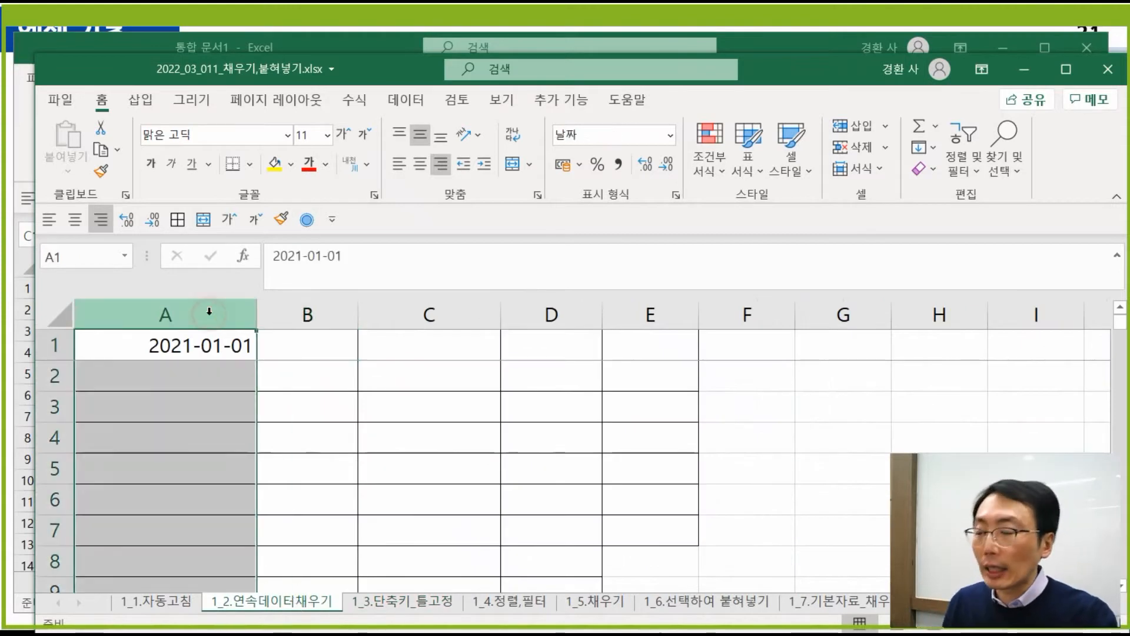
{"action": "left_click", "coordinate": [54, 314]}
{"action": "key", "text": "Delete"}
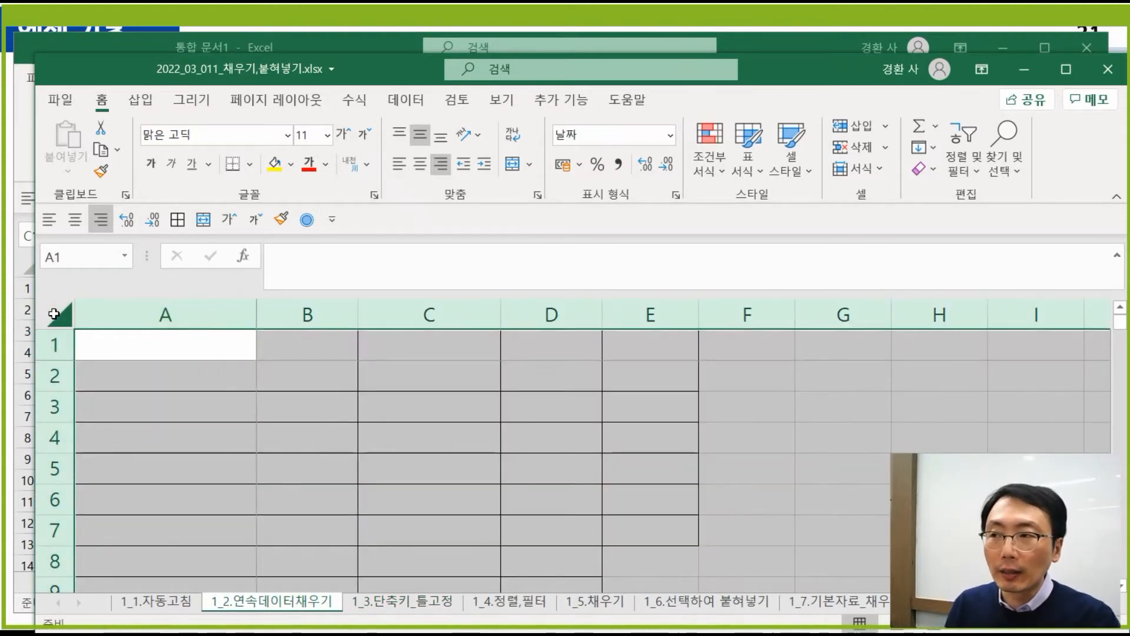
{"action": "key", "text": "Right"}
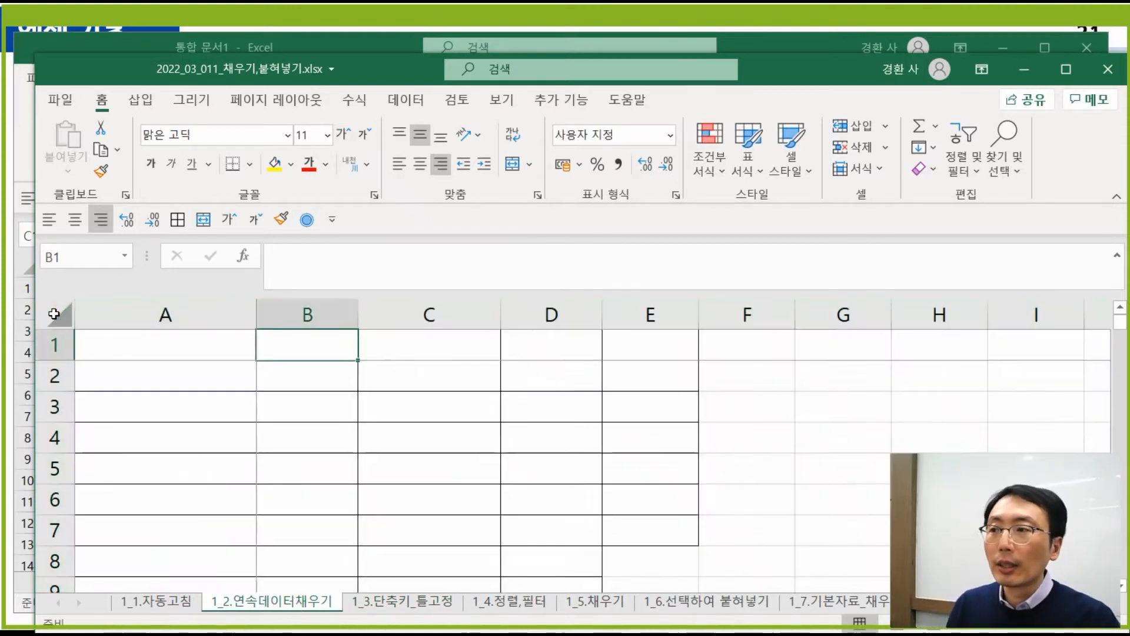
- Enter 1 in cell A1, which displays as a date
{"action": "left_click", "coordinate": [156, 321]}
{"action": "left_click", "coordinate": [70, 345]}
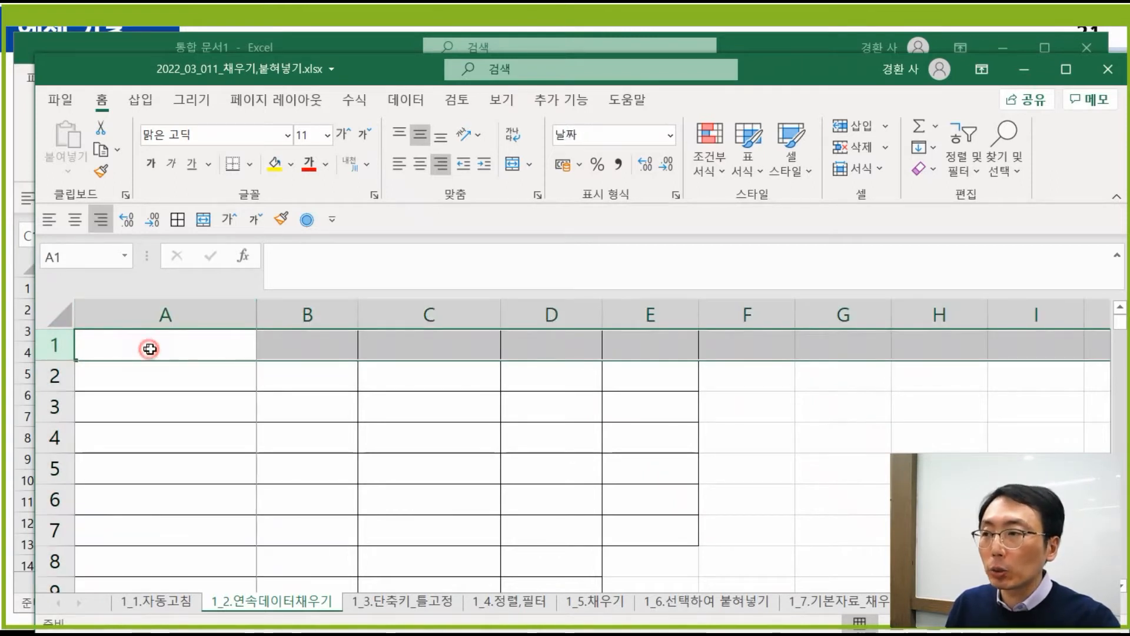
{"action": "left_click", "coordinate": [149, 349]}
{"action": "type", "text": "1"}
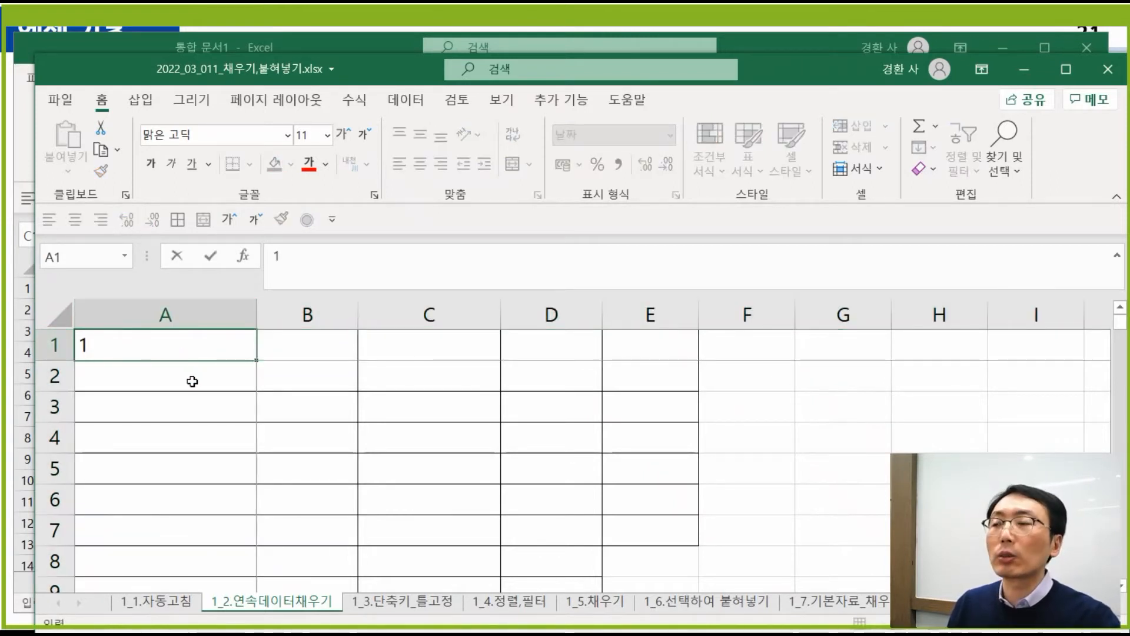
{"action": "left_click", "coordinate": [189, 379]}
{"action": "left_click", "coordinate": [201, 310]}
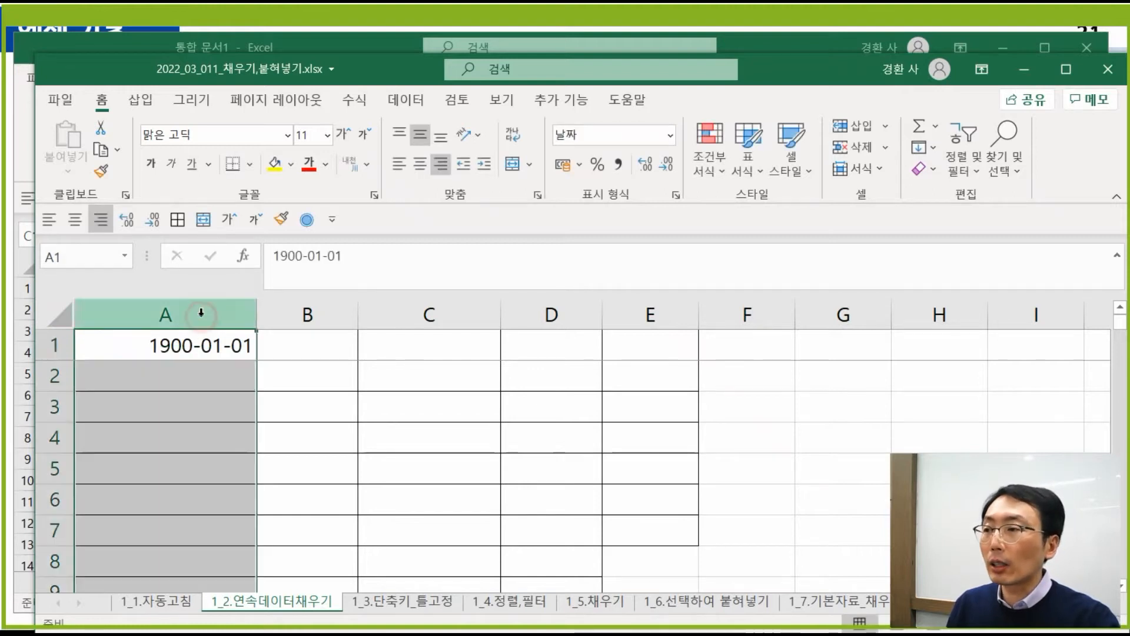
{"action": "left_click", "coordinate": [351, 359]}
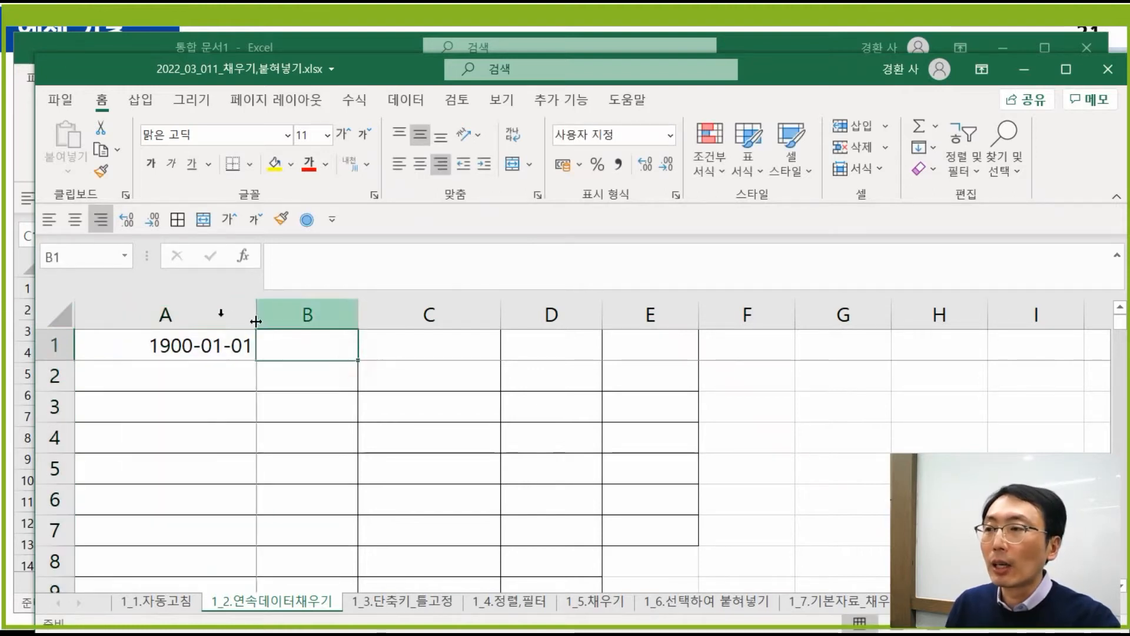
- Format column A as Number so A1 shows 1 instead of 1900-01-01
{"action": "left_click", "coordinate": [211, 311]}
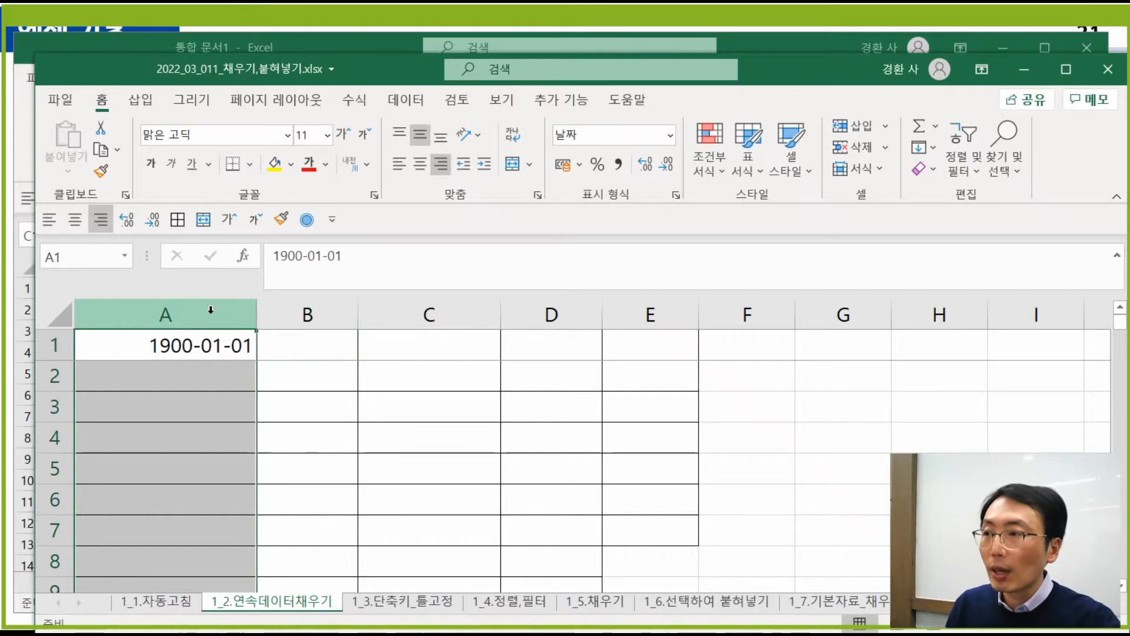
{"action": "right_click", "coordinate": [211, 310]}
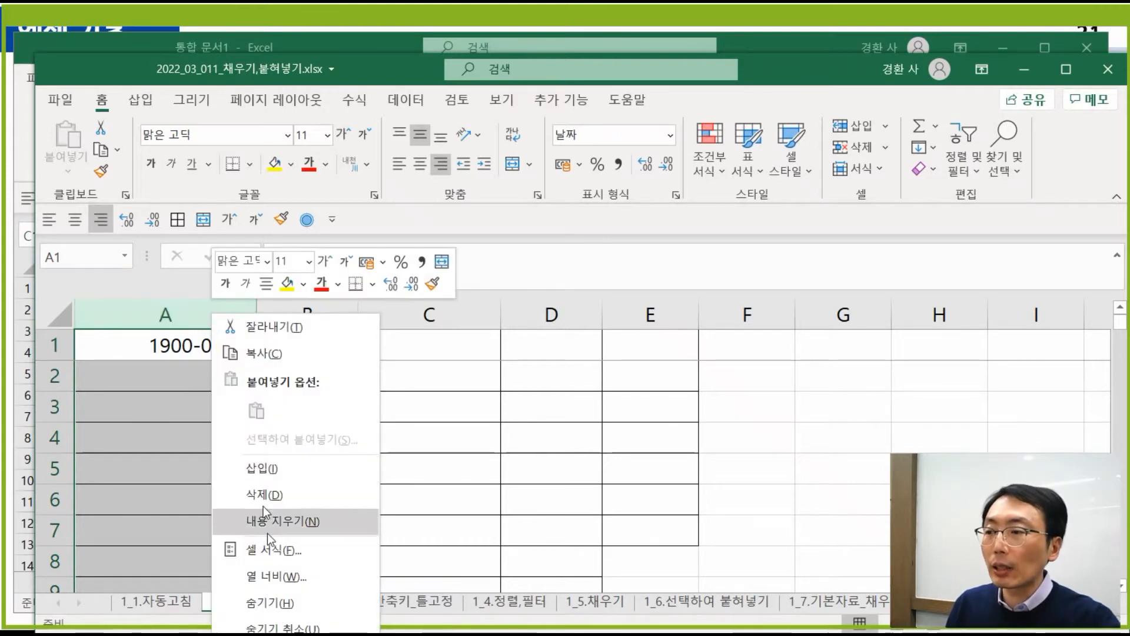
{"action": "left_click", "coordinate": [270, 549]}
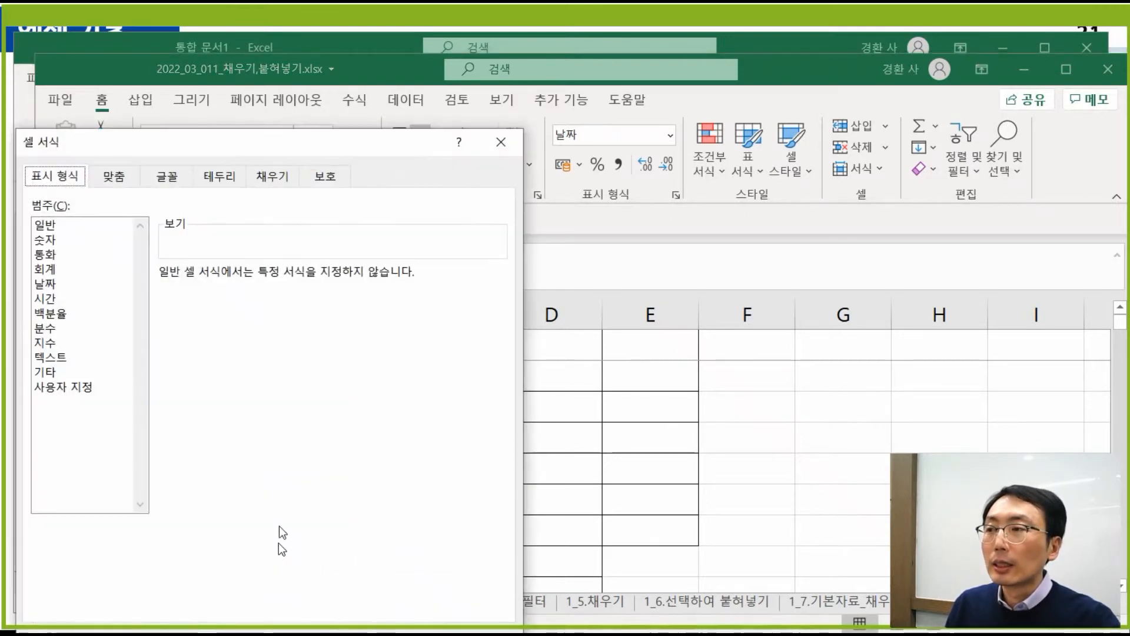
{"action": "left_click", "coordinate": [51, 240]}
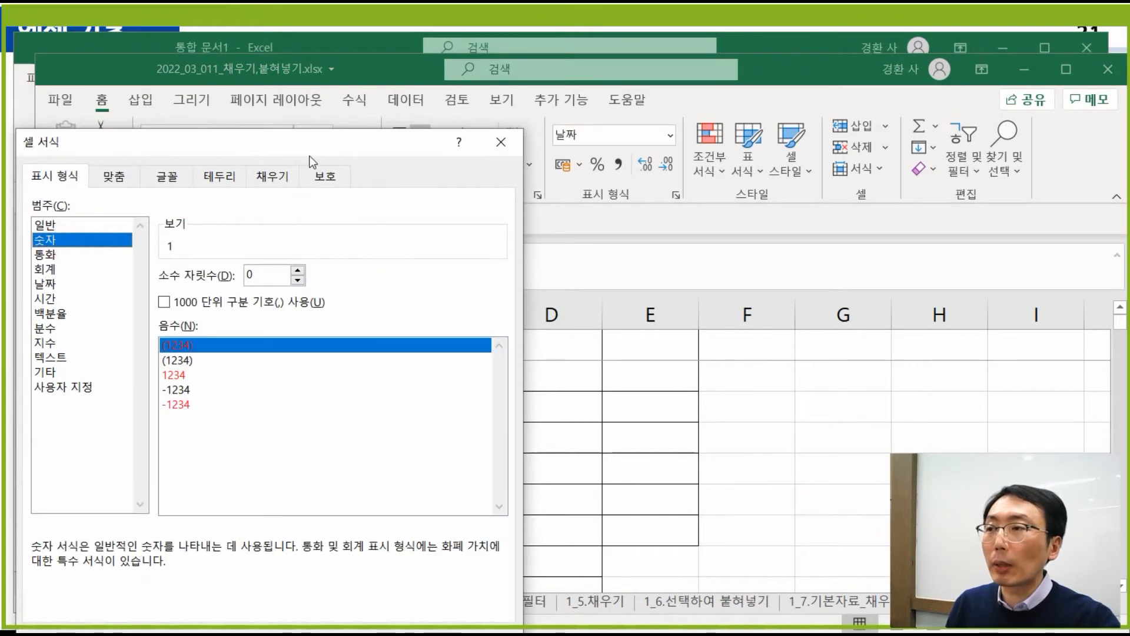
{"action": "left_click_drag", "start_coordinate": [309, 156], "coordinate": [432, 91]}
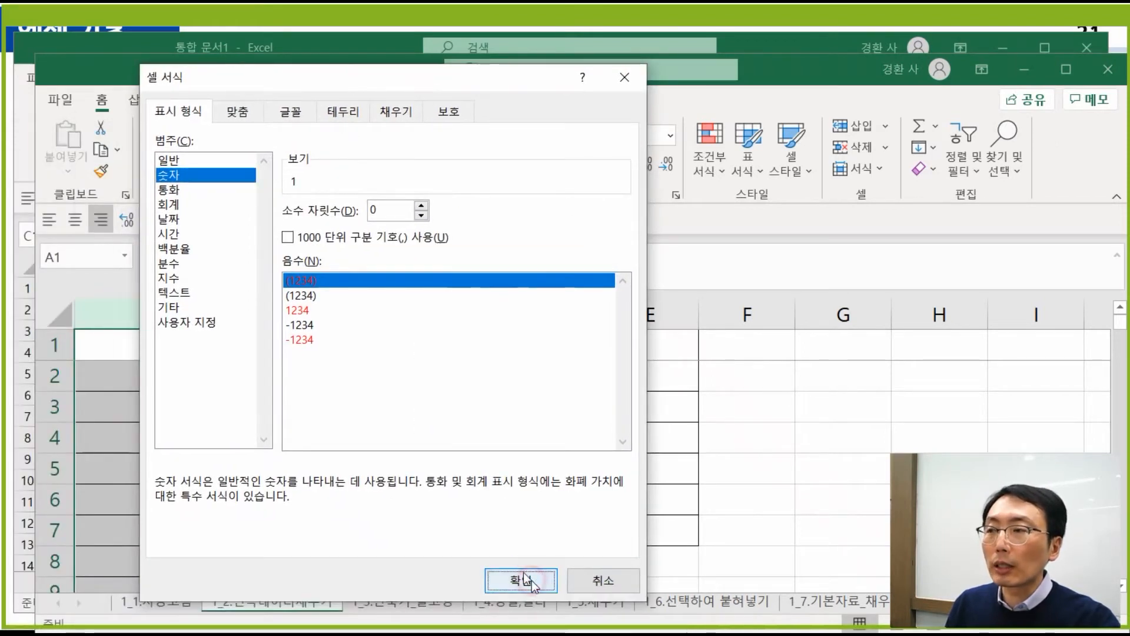
{"action": "left_click", "coordinate": [524, 580]}
{"action": "left_click", "coordinate": [436, 412]}
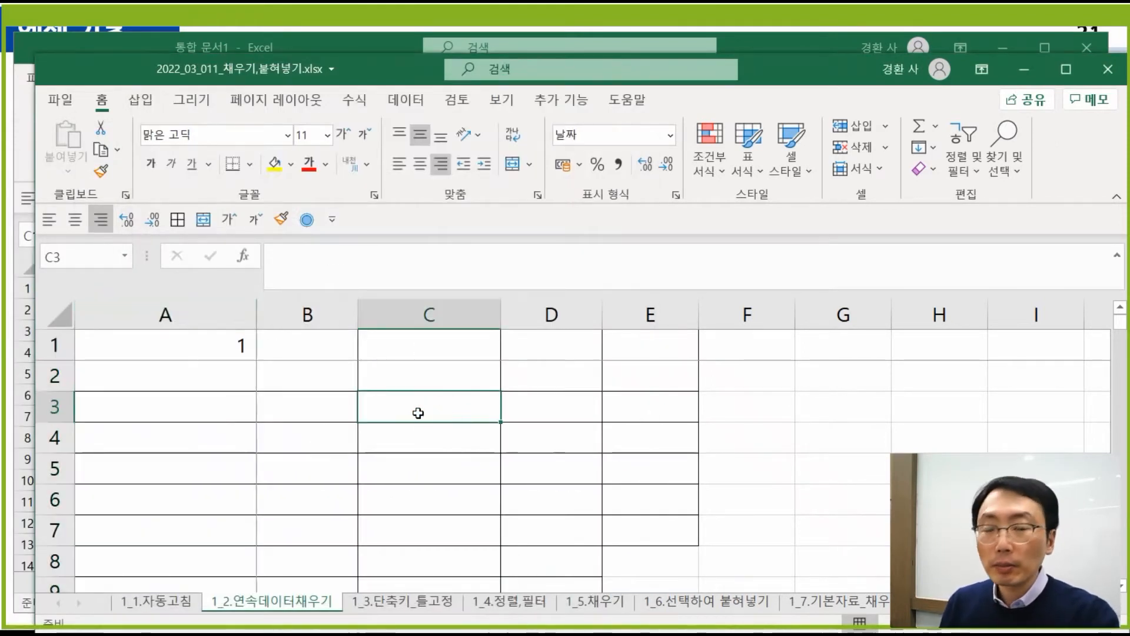
- Enter 2 in A2 below the 1 and select A1:A2 as a series start
{"action": "left_click", "coordinate": [298, 418]}
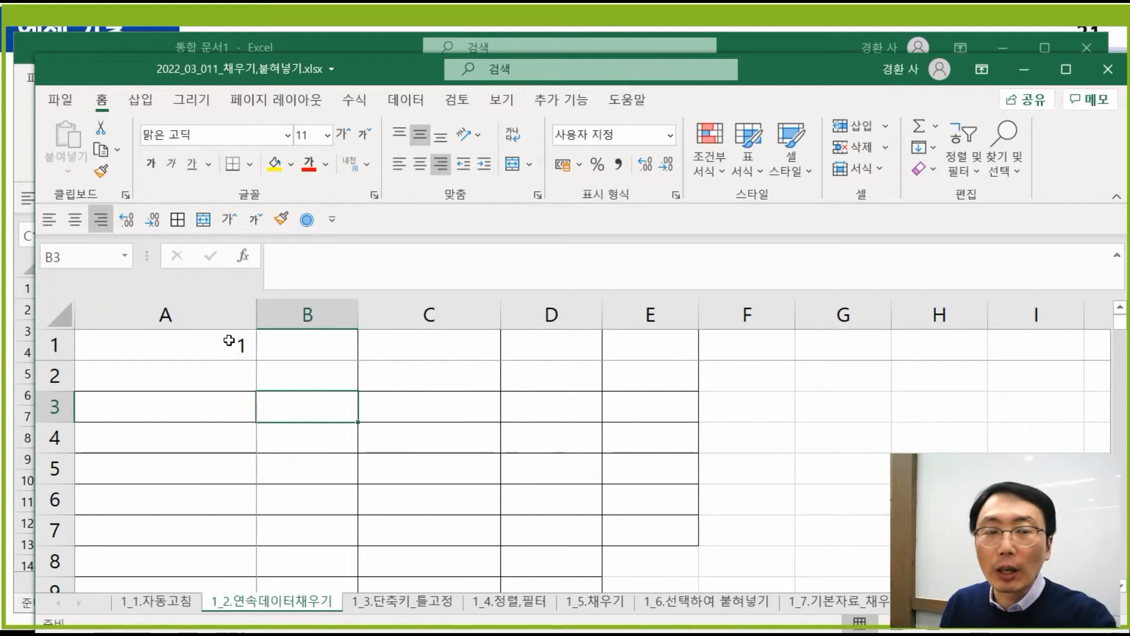
{"action": "left_click", "coordinate": [235, 344]}
{"action": "type", "text": "2"}
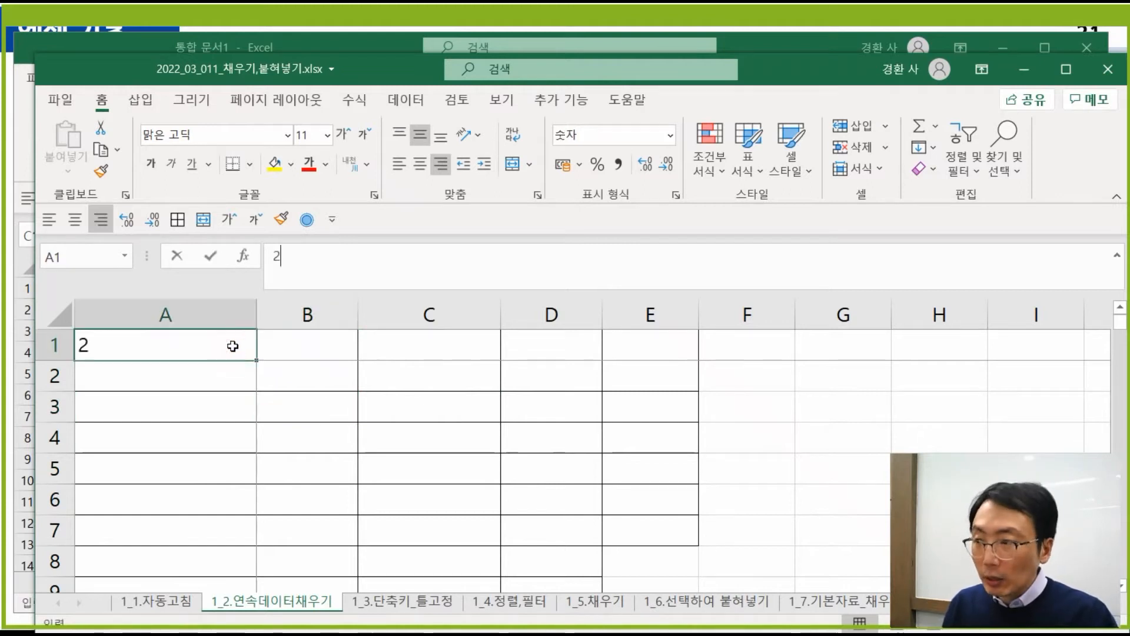
{"action": "key", "text": "Escape"}
{"action": "key", "text": "Return"}
{"action": "type", "text": "2"}
{"action": "key", "text": "Return"}
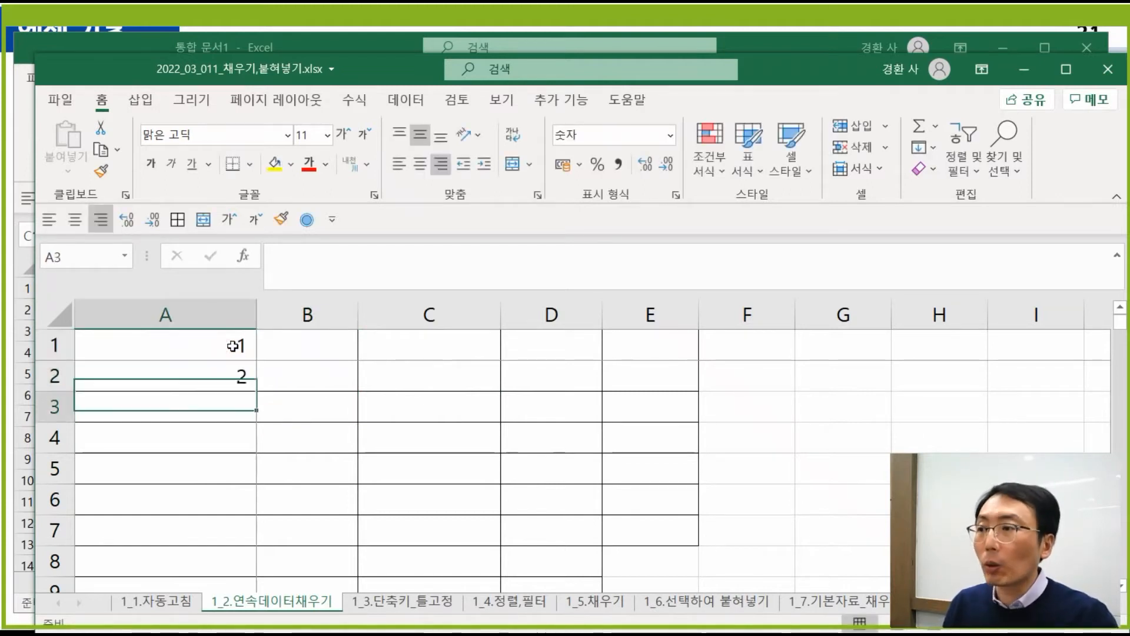
{"action": "left_click_drag", "start_coordinate": [231, 350], "coordinate": [240, 380]}
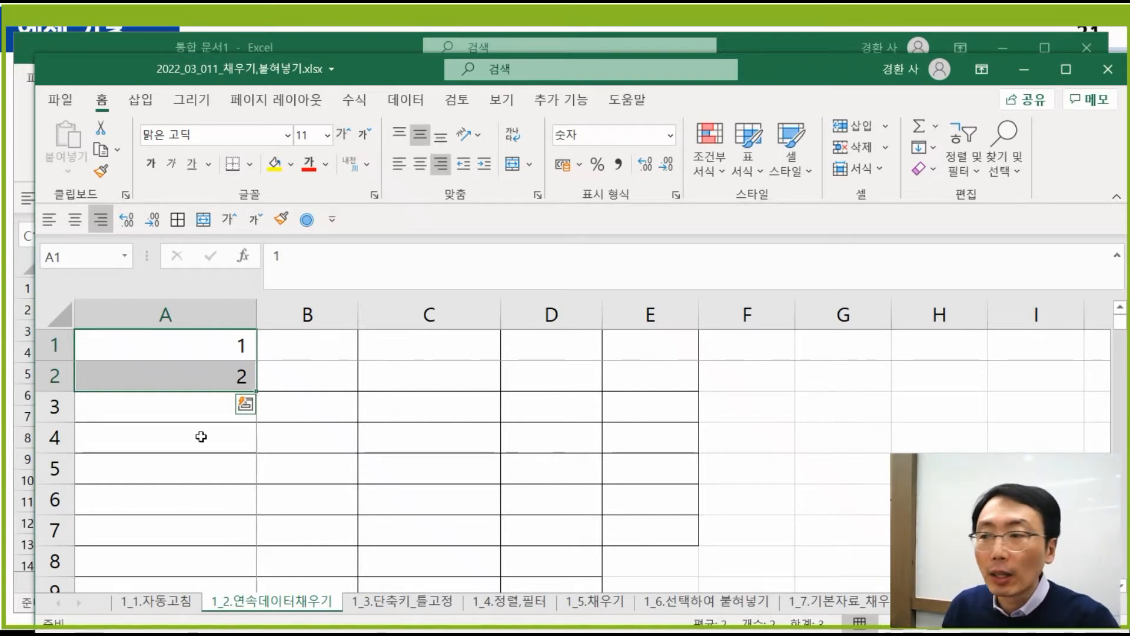
- Extend the 1, 2 series down column A, then undo until only 1 remains
{"action": "left_click", "coordinate": [390, 602]}
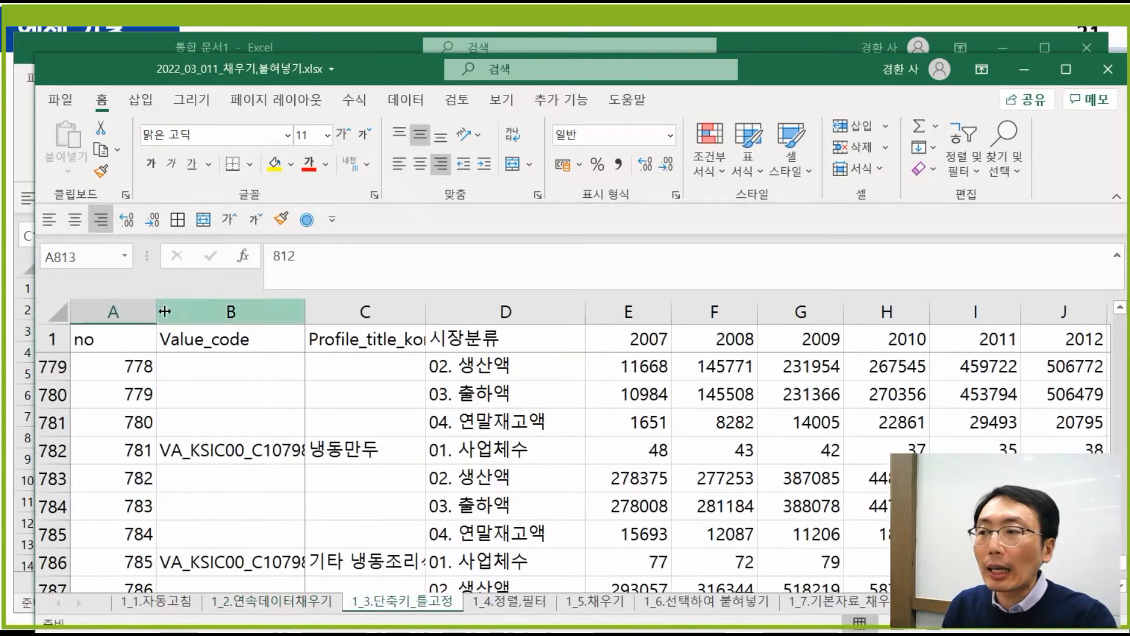
{"action": "left_click", "coordinate": [300, 601]}
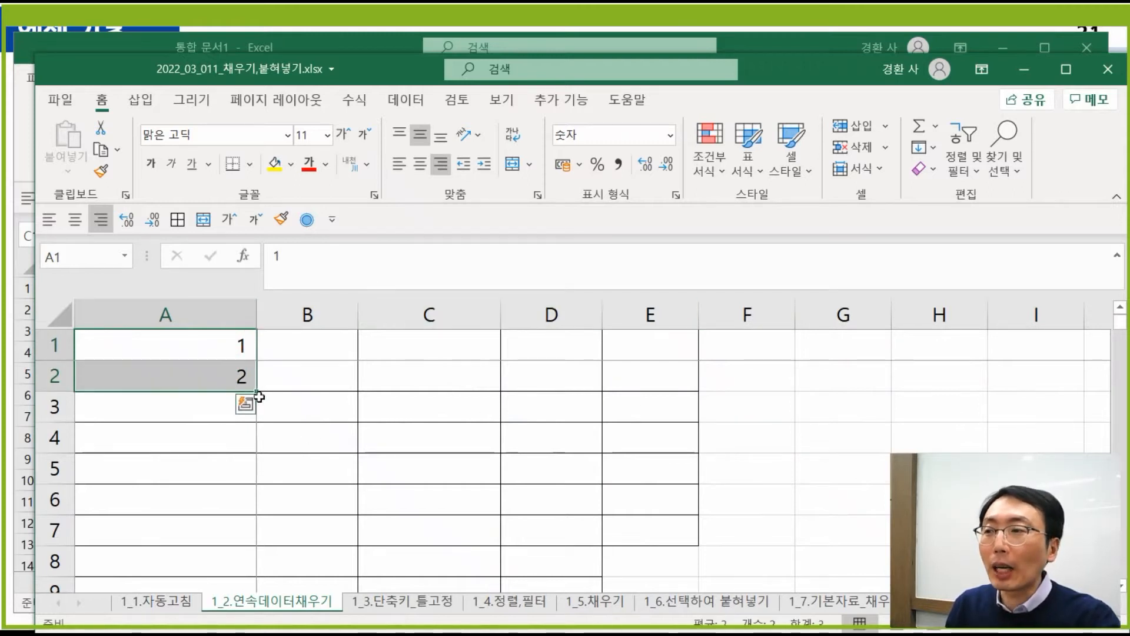
{"action": "left_click_drag", "start_coordinate": [257, 391], "coordinate": [257, 532]}
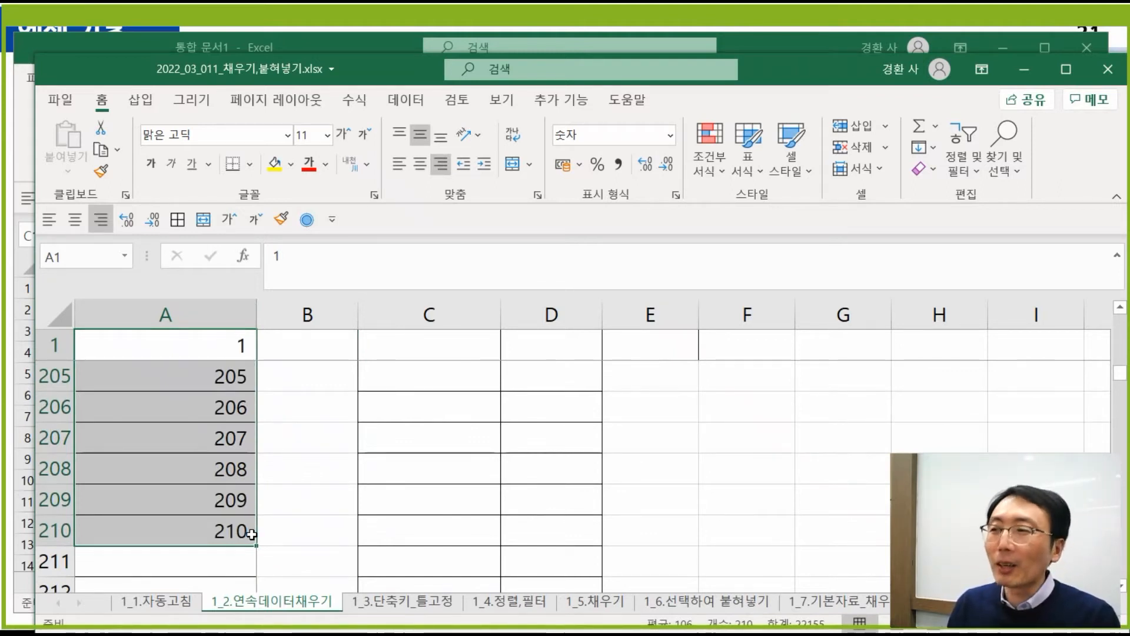
{"action": "key", "text": "ctrl+z"}
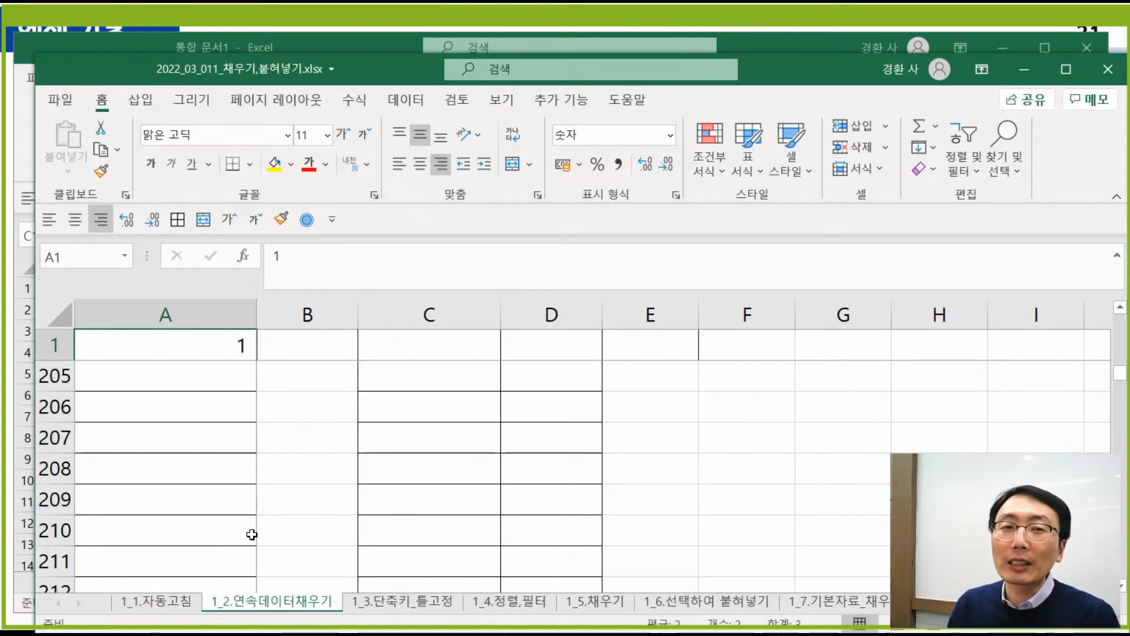
{"action": "key", "text": "ctrl+z"}
{"action": "key", "text": "ctrl+z"}
{"action": "key", "text": "ctrl+z"}
{"action": "key", "text": "ctrl+z"}
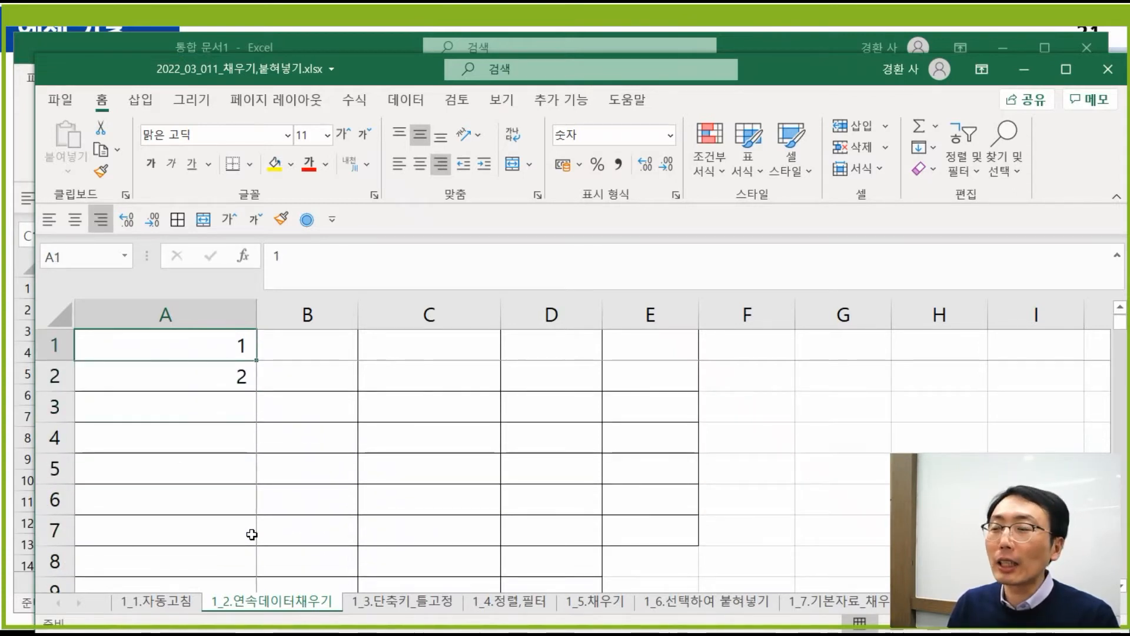
{"action": "key", "text": "Up"}
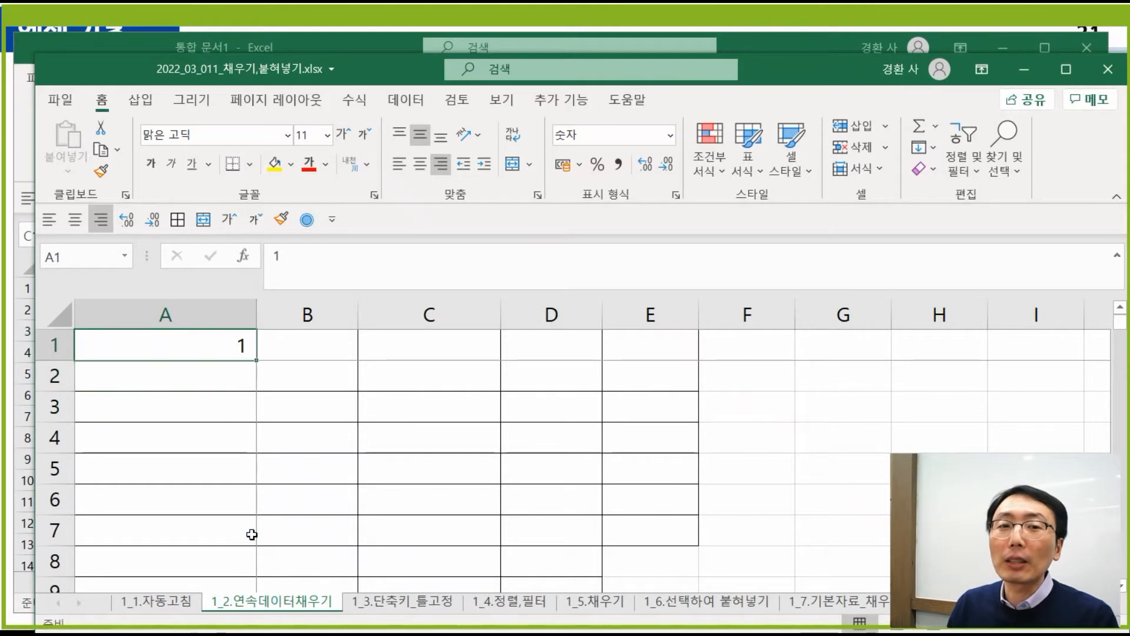
{"action": "key", "text": "Down"}
{"action": "key", "text": "Up"}
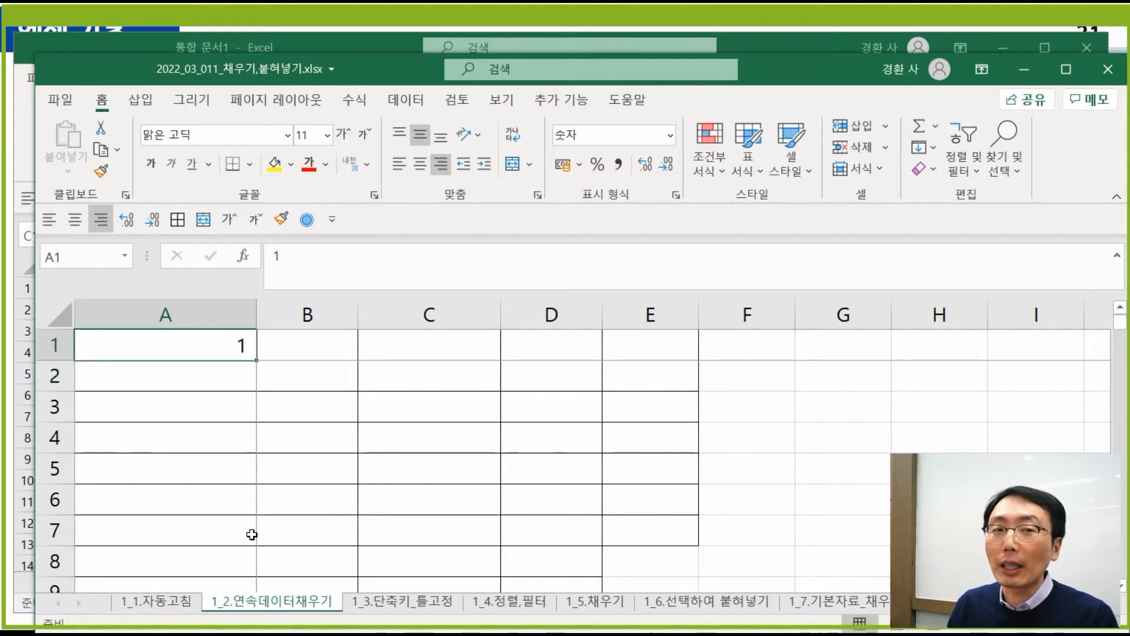
- Clear the whole sheet, enter 1 in A1, and select column A
{"action": "left_click", "coordinate": [60, 315]}
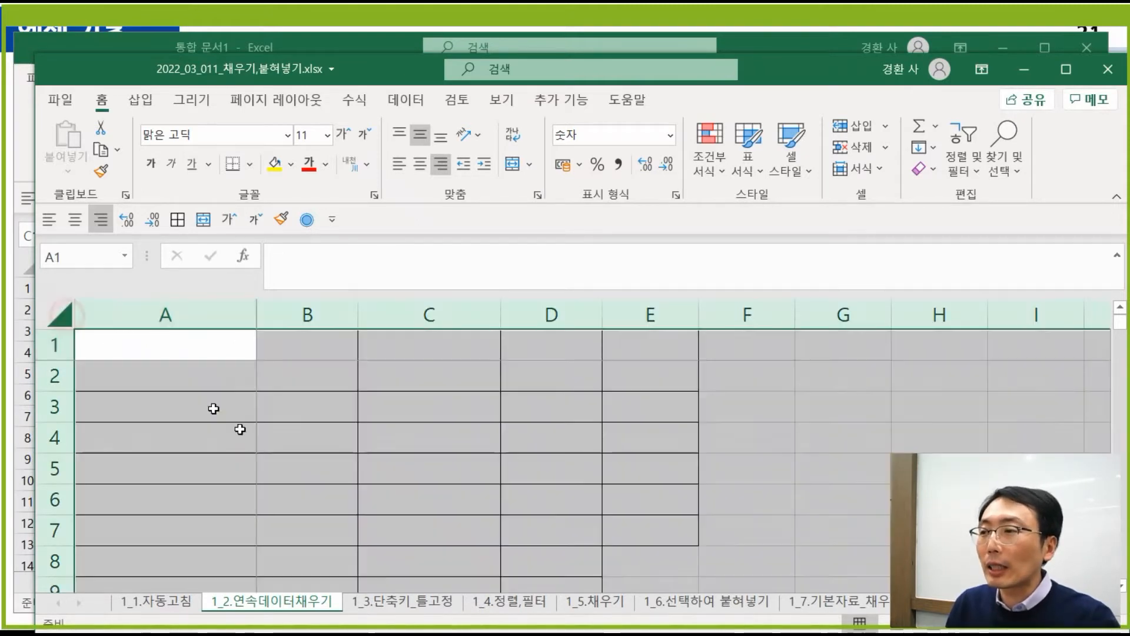
{"action": "left_click", "coordinate": [239, 433]}
{"action": "left_click", "coordinate": [61, 316]}
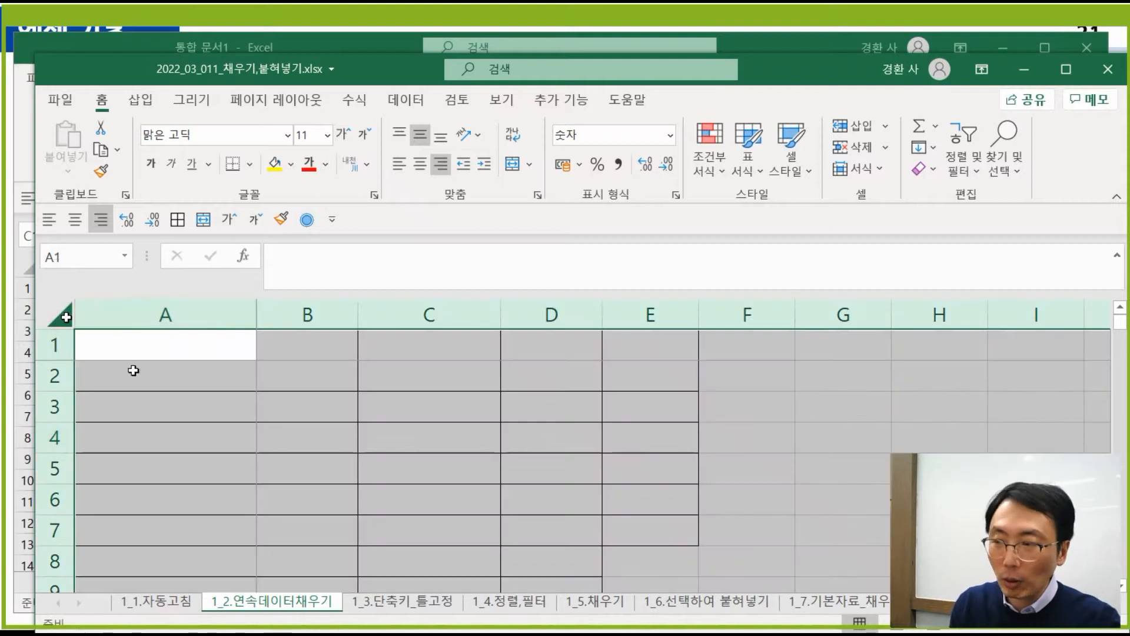
{"action": "left_click", "coordinate": [213, 441]}
{"action": "left_click", "coordinate": [197, 348]}
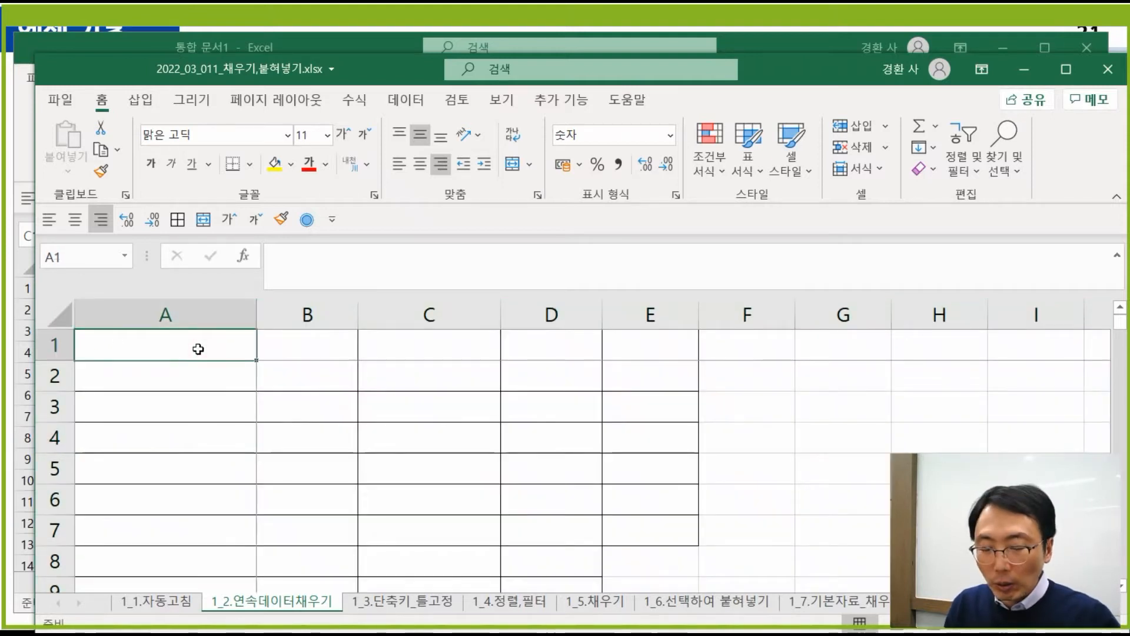
{"action": "type", "text": "1"}
{"action": "key", "text": "Return"}
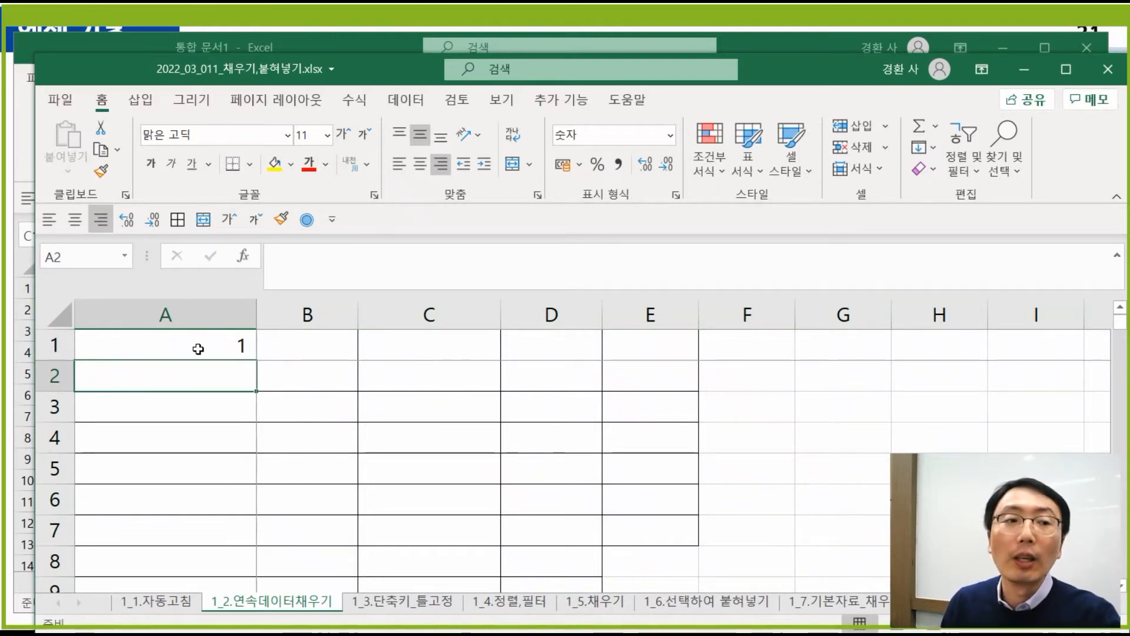
{"action": "left_click", "coordinate": [371, 425]}
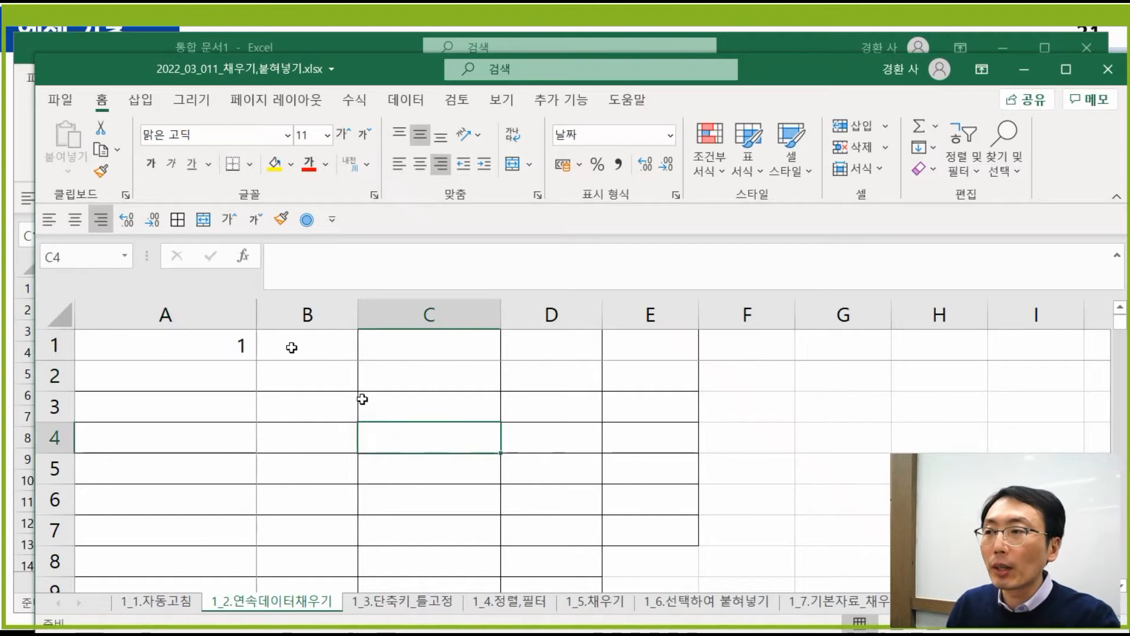
{"action": "left_click", "coordinate": [204, 310]}
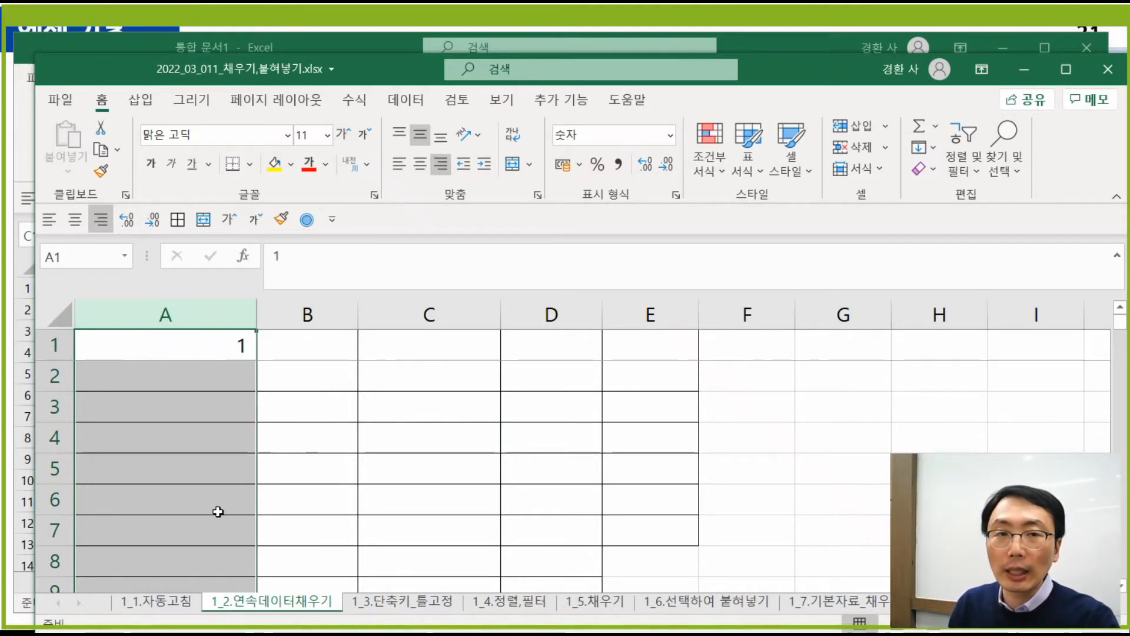
- Fill column A with a linear series from 1 to stop value 10000, ending in A10000
{"action": "left_click", "coordinate": [309, 228]}
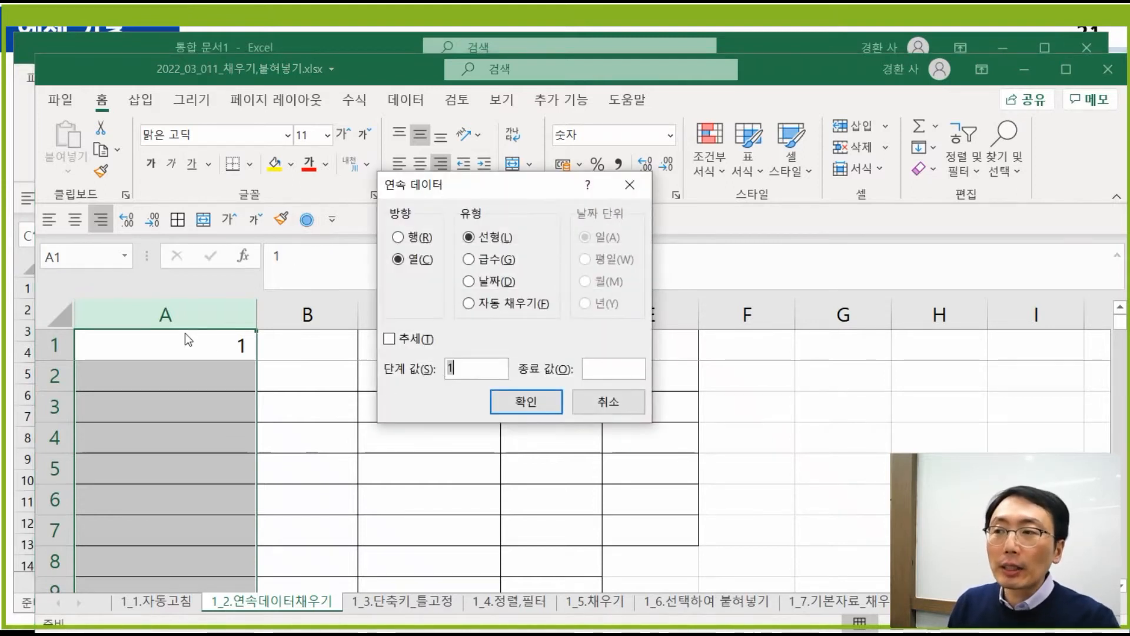
{"action": "left_click", "coordinate": [598, 370]}
{"action": "type", "text": "10"}
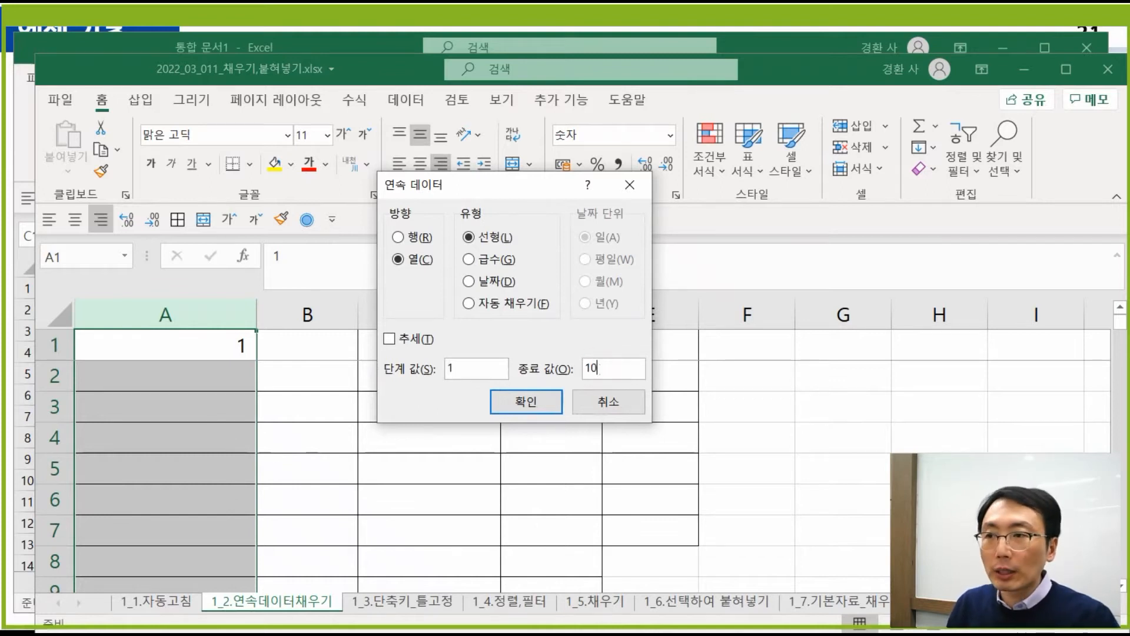
{"action": "type", "text": "000"}
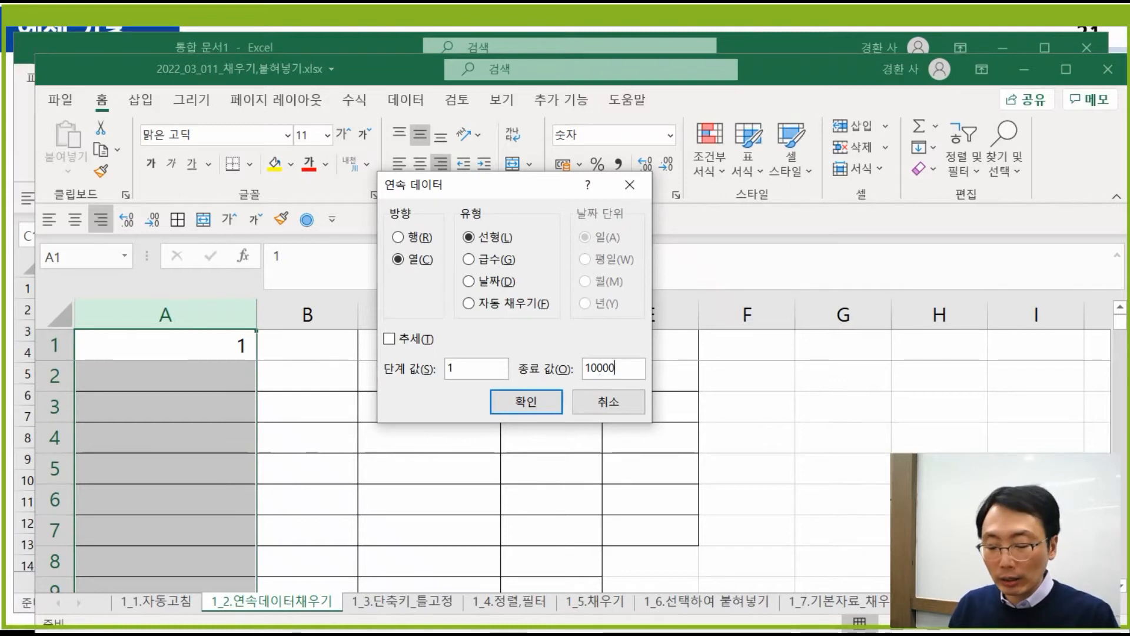
{"action": "key", "text": "Return"}
{"action": "left_click", "coordinate": [173, 446]}
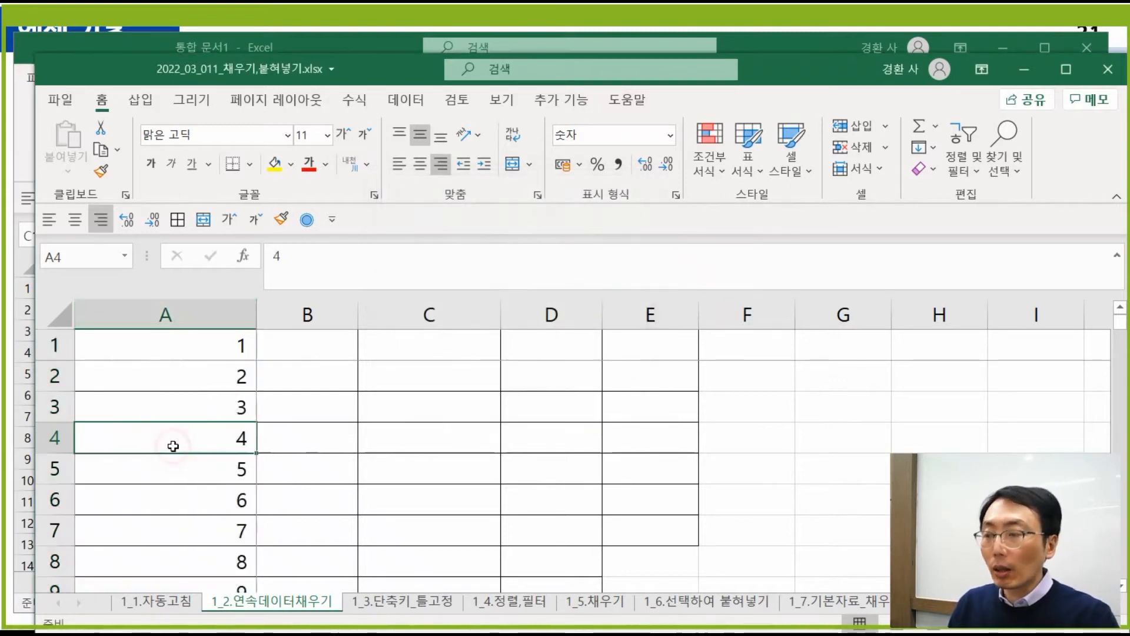
{"action": "key", "text": "ctrl+Down"}
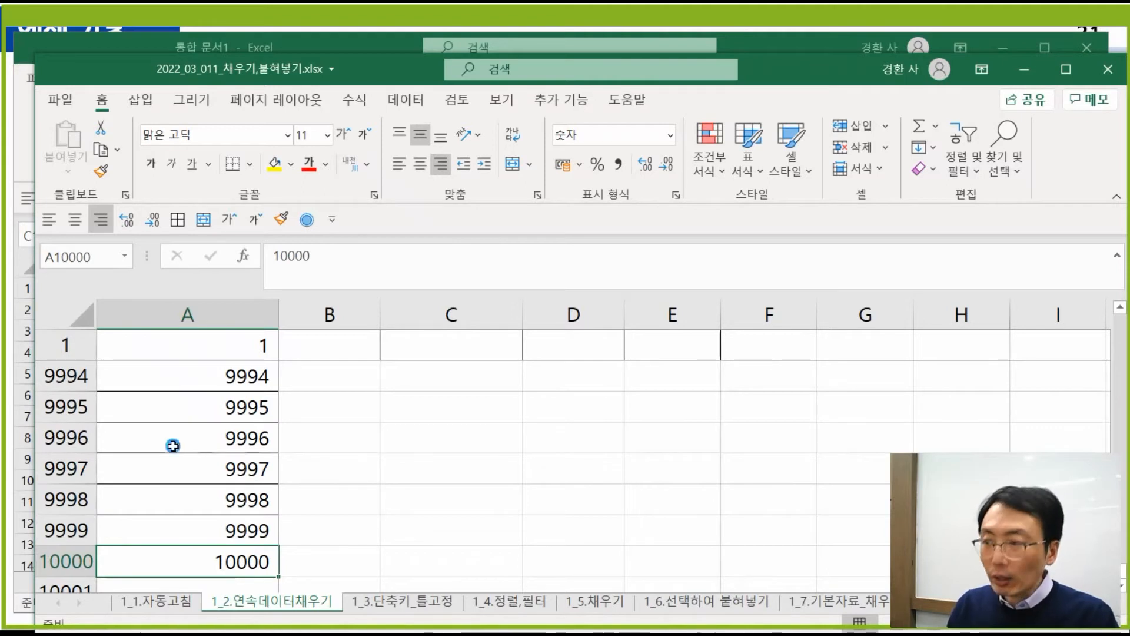
{"action": "key", "text": "ctrl+shift+Up"}
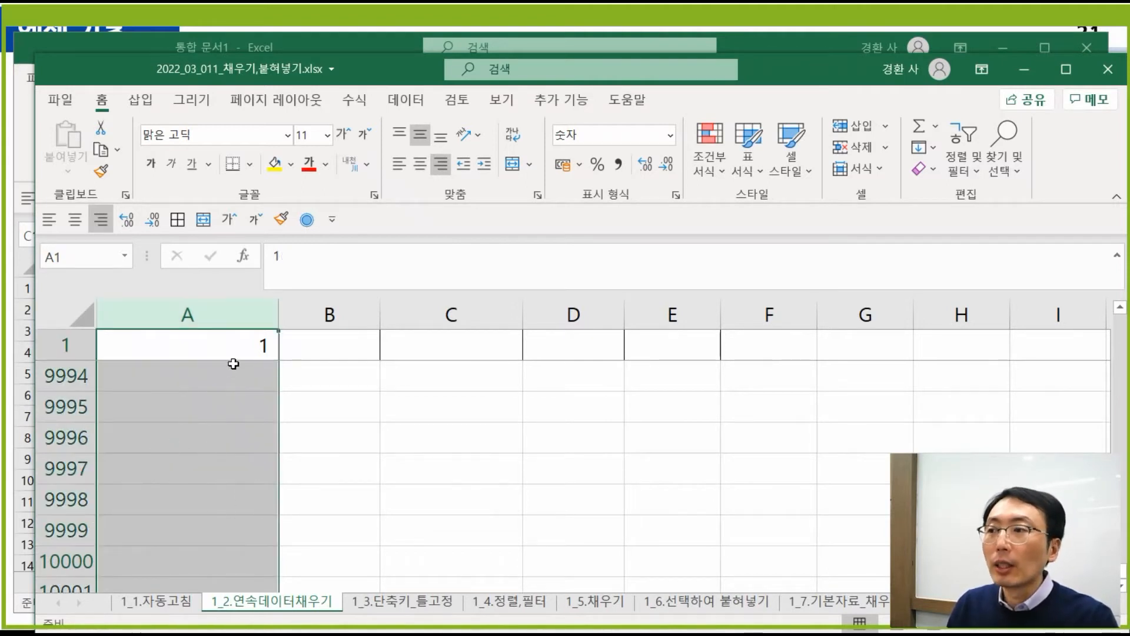
- Refill column A as a series from 1 with step 10 and stop value 1000
{"action": "left_click", "coordinate": [235, 344]}
{"action": "scroll", "coordinate": [235, 345], "scroll_direction": "down", "scroll_amount": 1}
{"action": "left_click", "coordinate": [233, 339]}
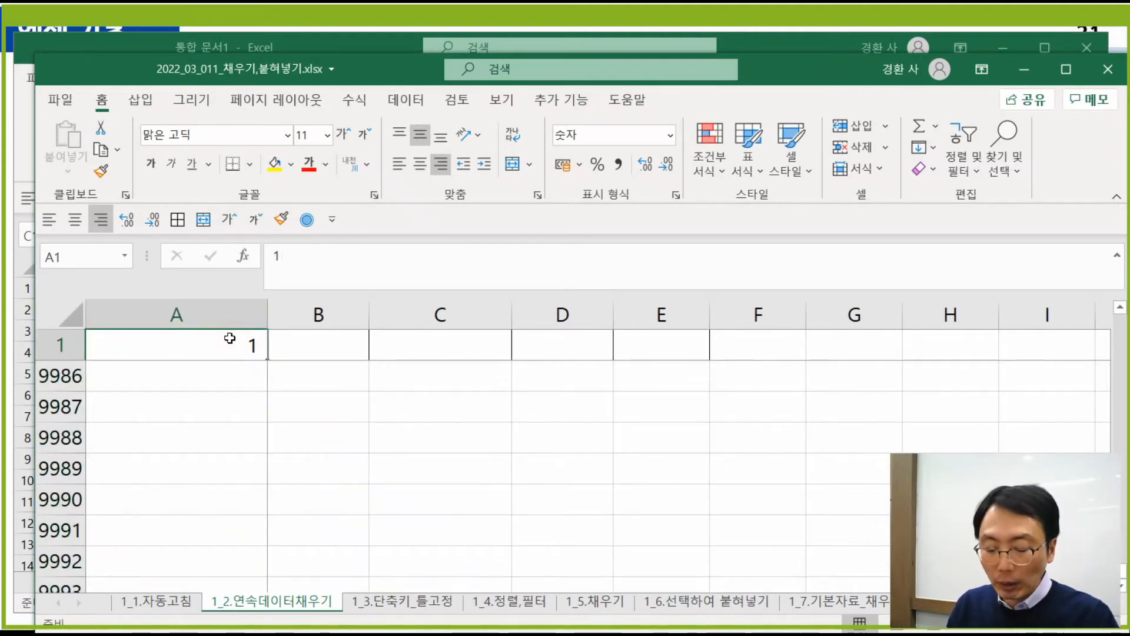
{"action": "key", "text": "Down"}
{"action": "key", "text": "Down"}
{"action": "key", "text": "Down"}
{"action": "key", "text": "Up"}
{"action": "key", "text": "Up"}
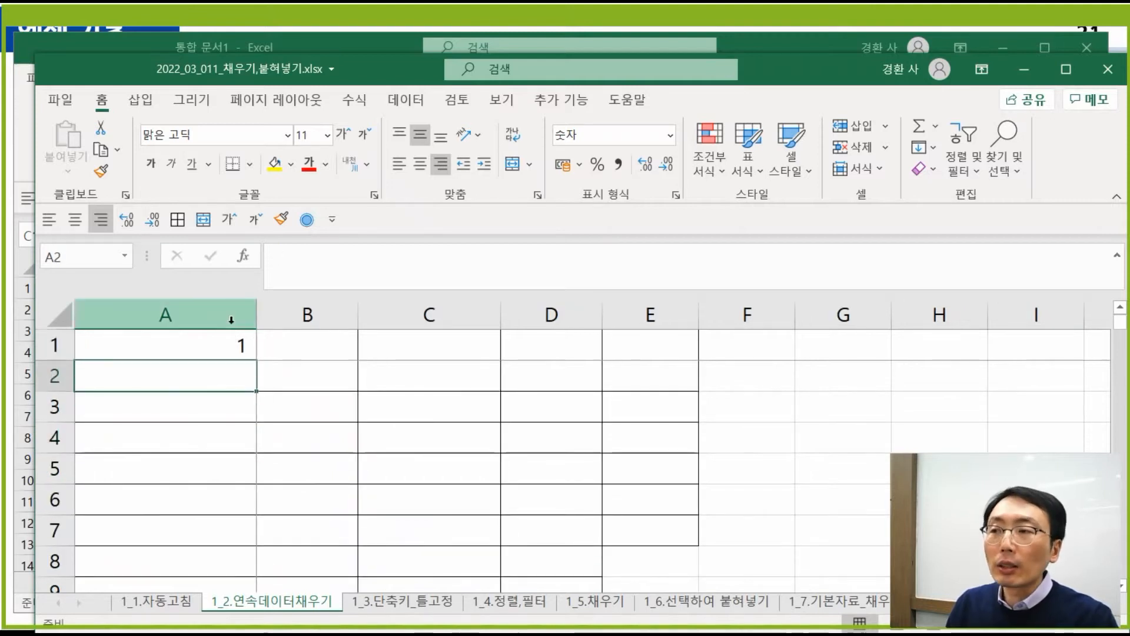
{"action": "left_click", "coordinate": [231, 319]}
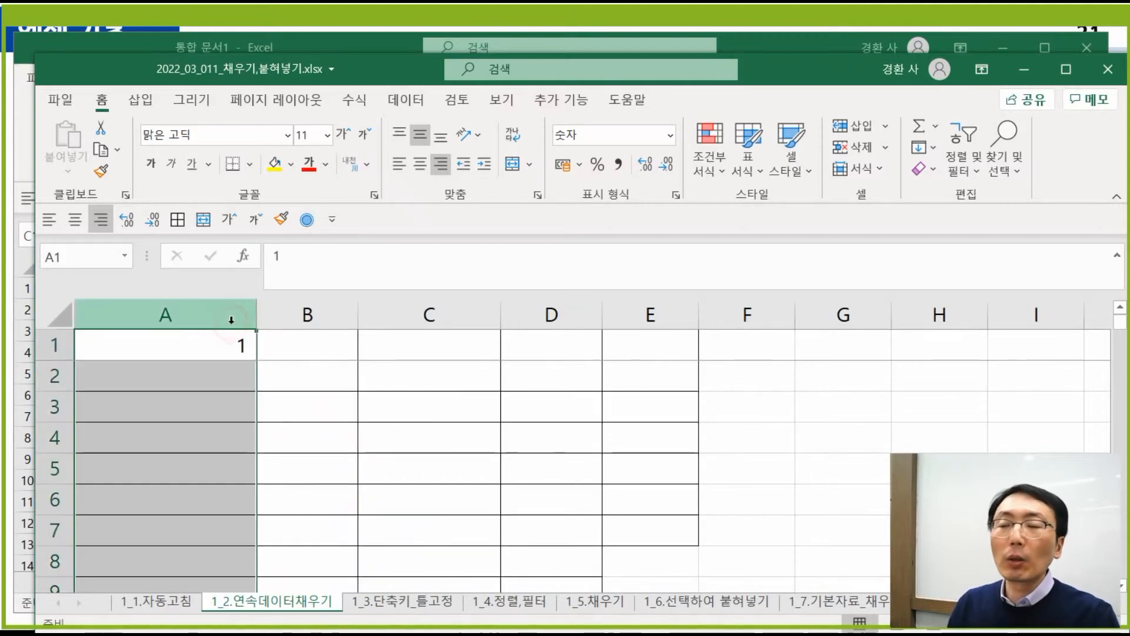
{"action": "left_click", "coordinate": [306, 221]}
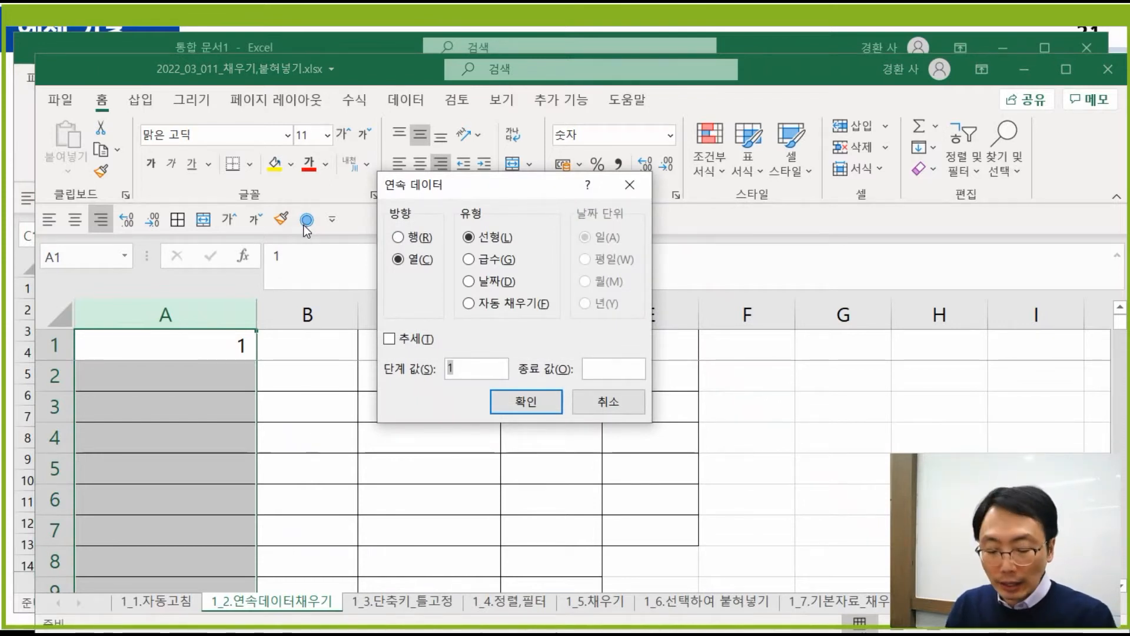
{"action": "left_click", "coordinate": [603, 368]}
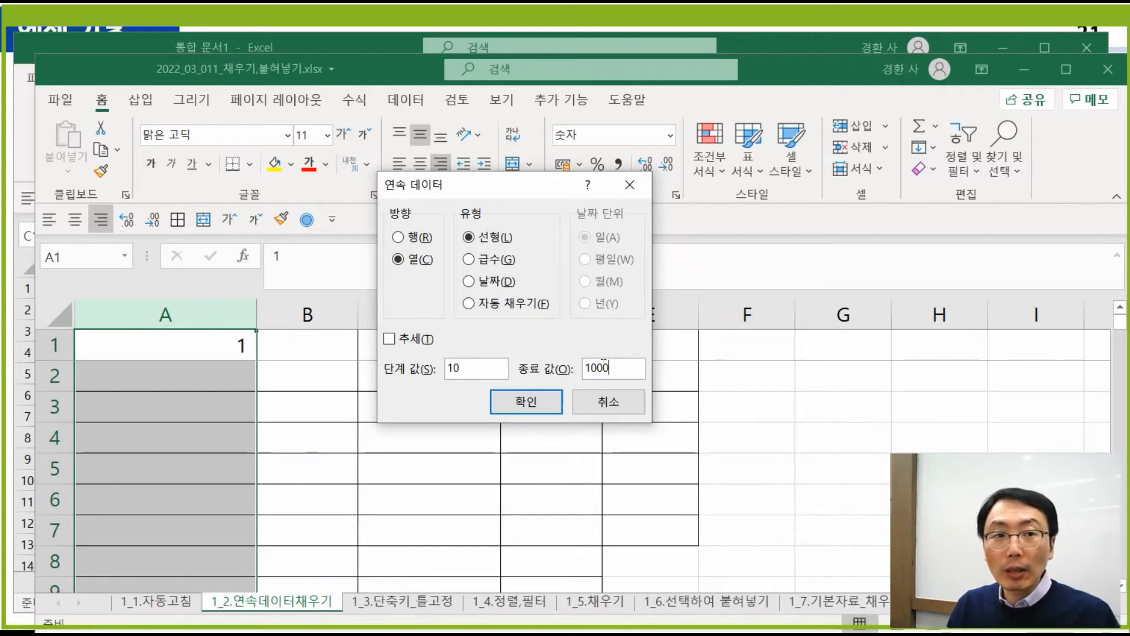
{"action": "key", "text": "Return"}
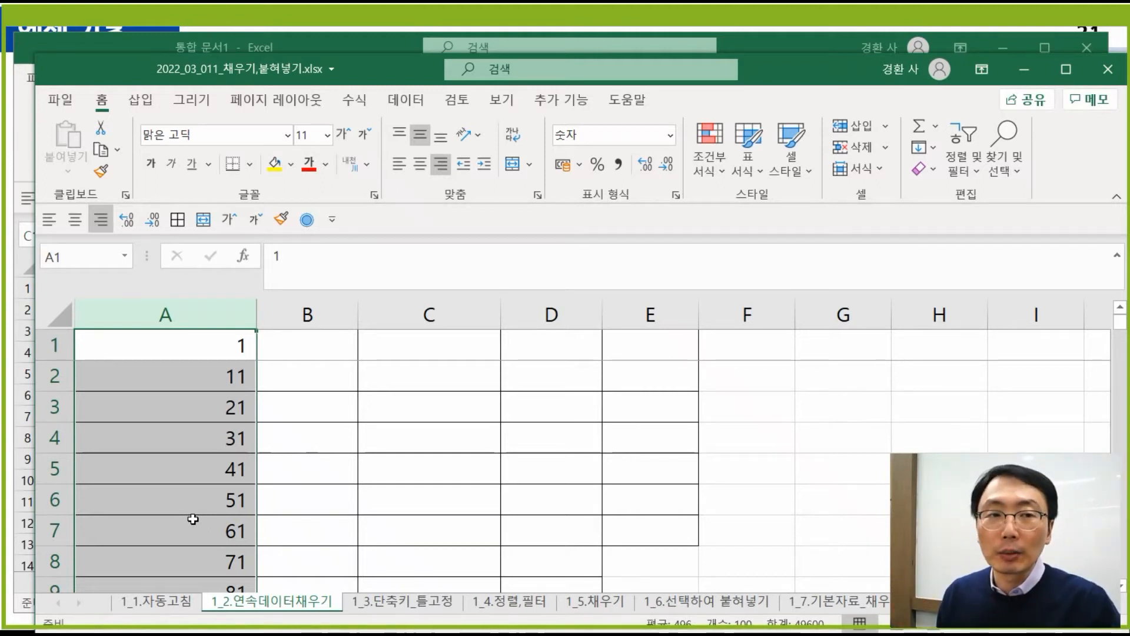
{"action": "left_click", "coordinate": [297, 350]}
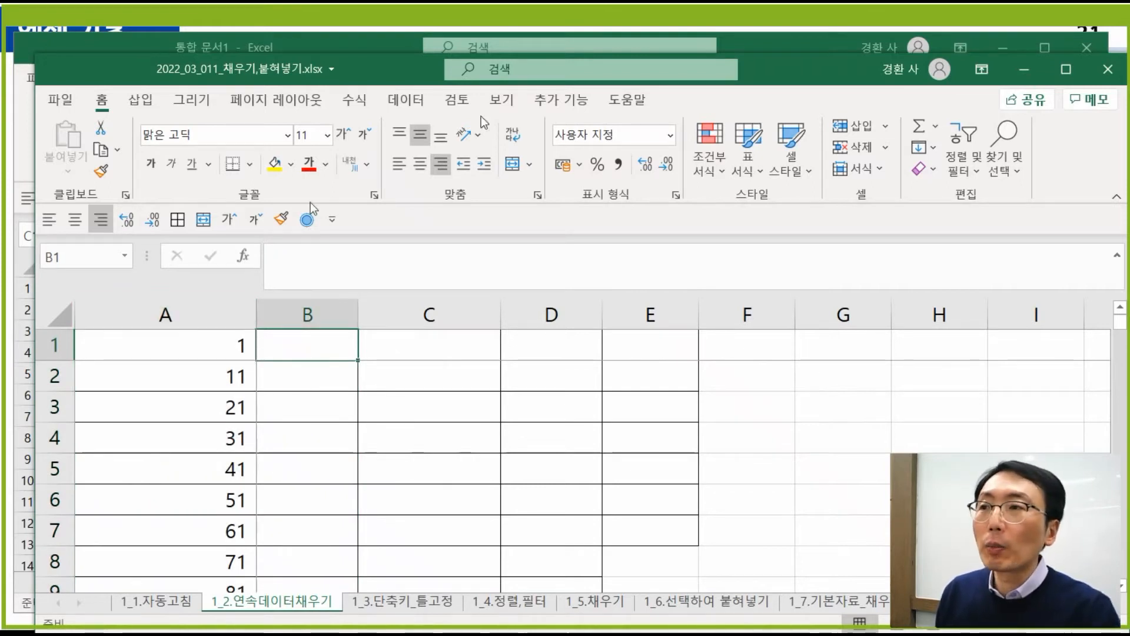
{"action": "left_click_drag", "start_coordinate": [838, 66], "coordinate": [823, 56]}
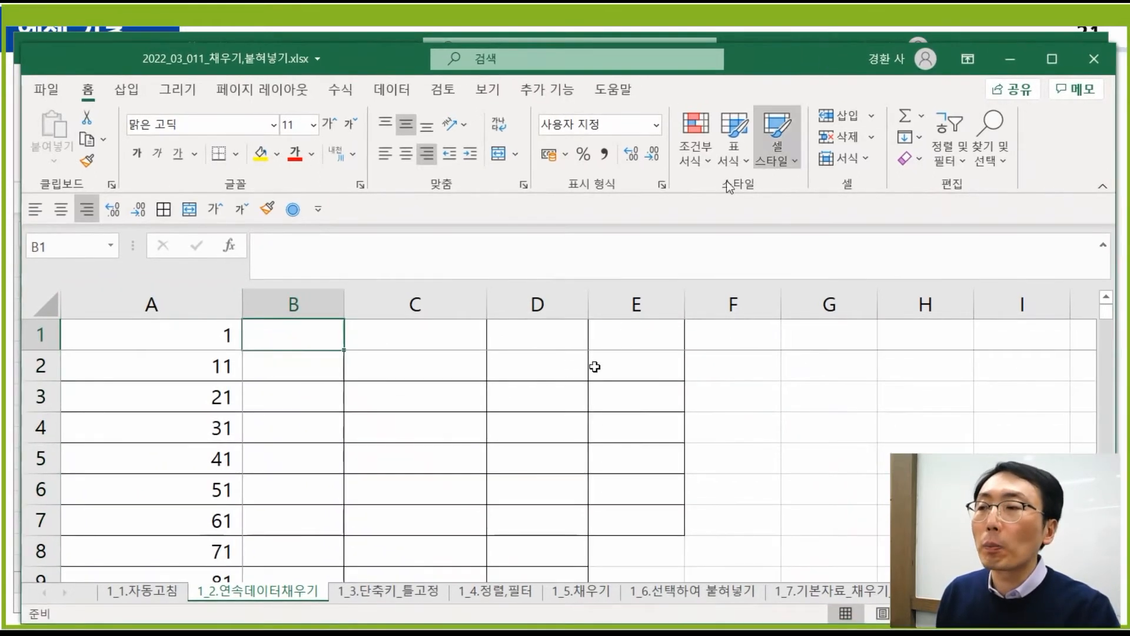
{"action": "left_click", "coordinate": [457, 337]}
{"action": "type", "text": "1"}
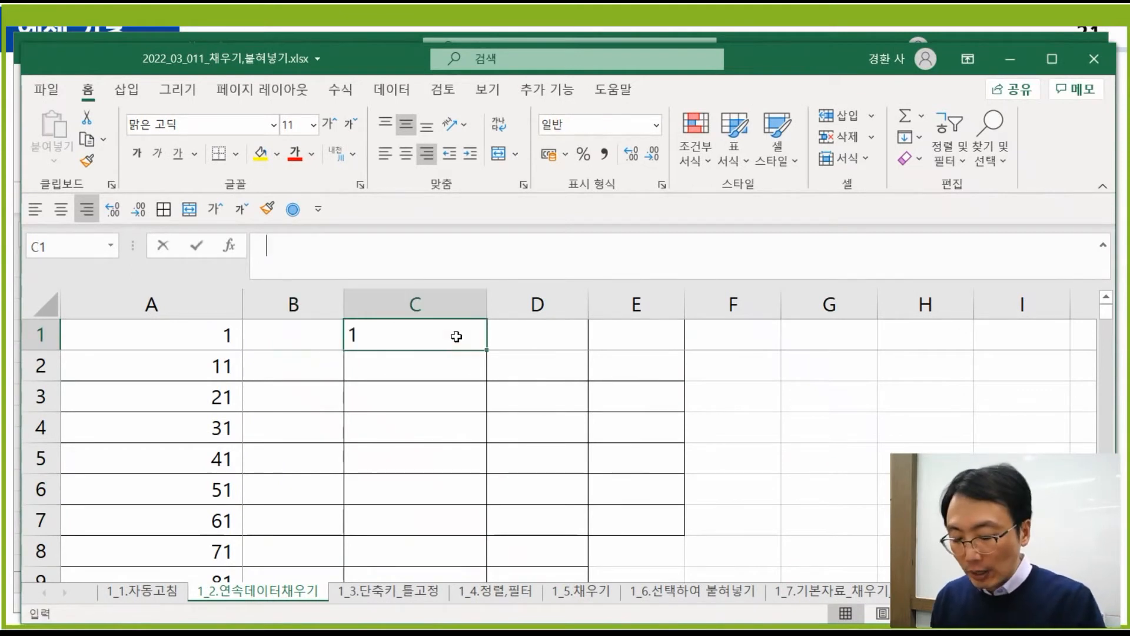
{"action": "type", "text": ":10000"}
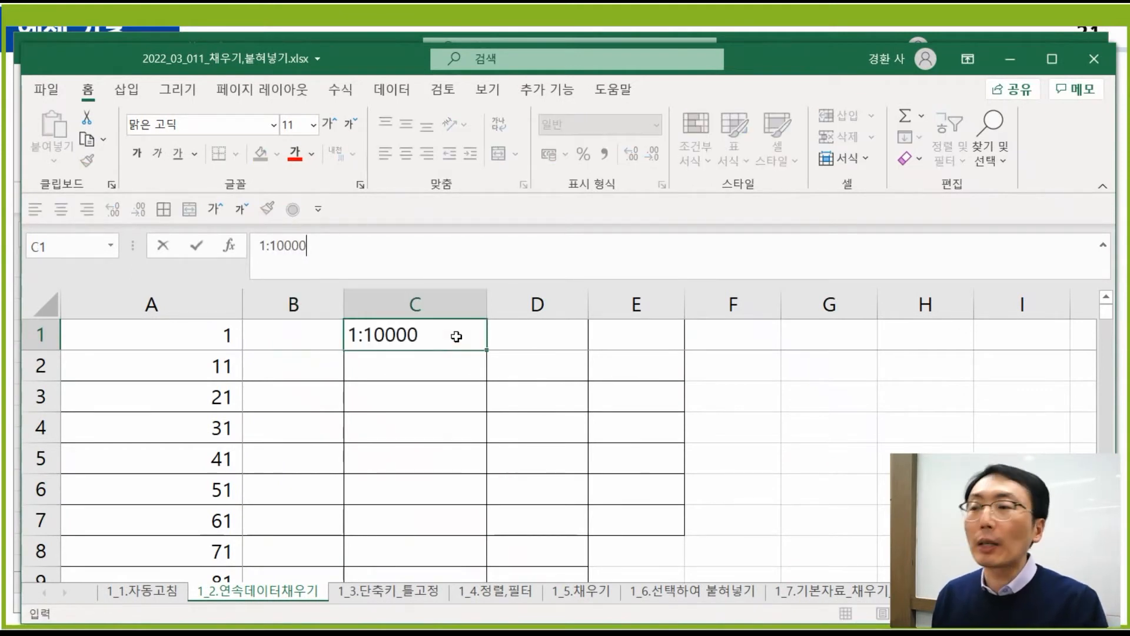
{"action": "left_click", "coordinate": [253, 245]}
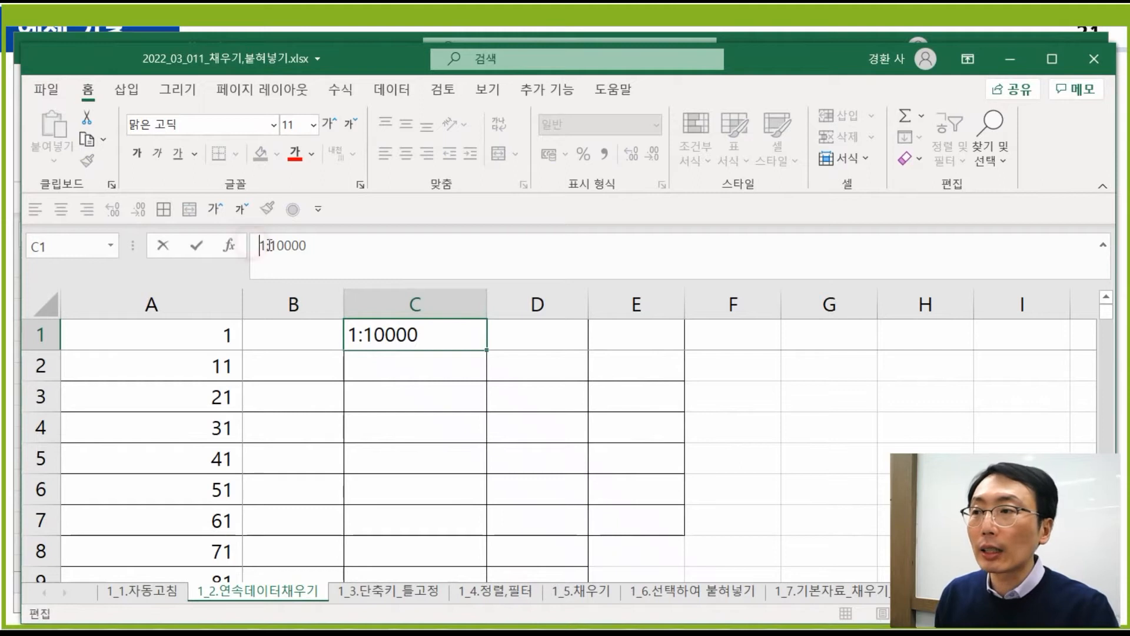
{"action": "type", "text": "ㅇ("}
{"action": "key", "text": "Left"}
{"action": "key", "text": "Left"}
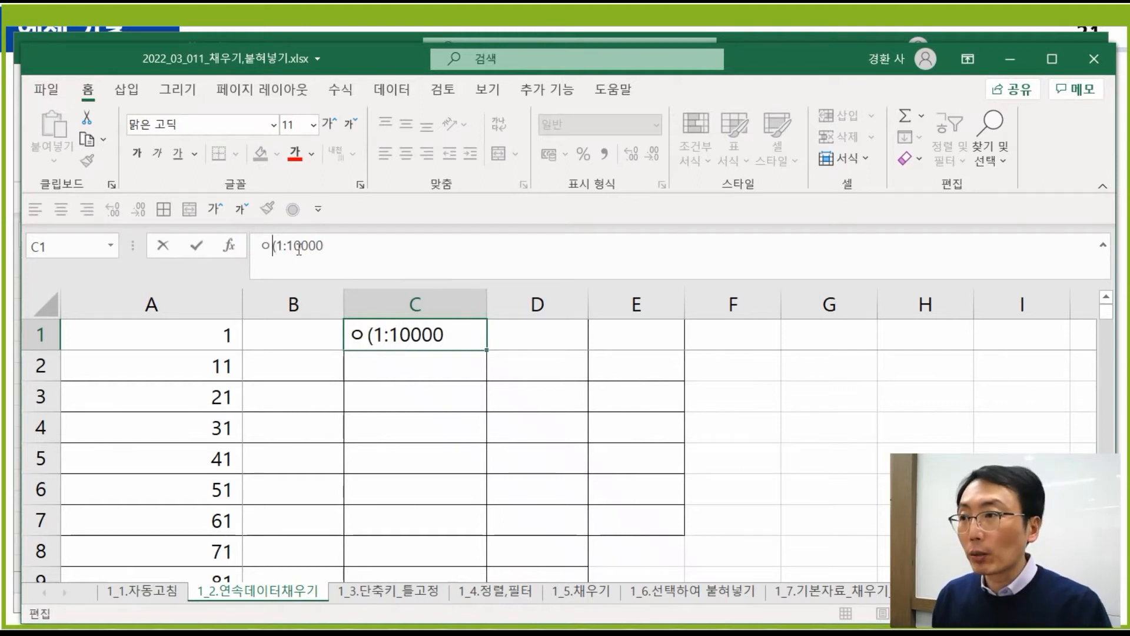
{"action": "key", "text": "Delete"}
{"action": "type", "text": "ㅊ"}
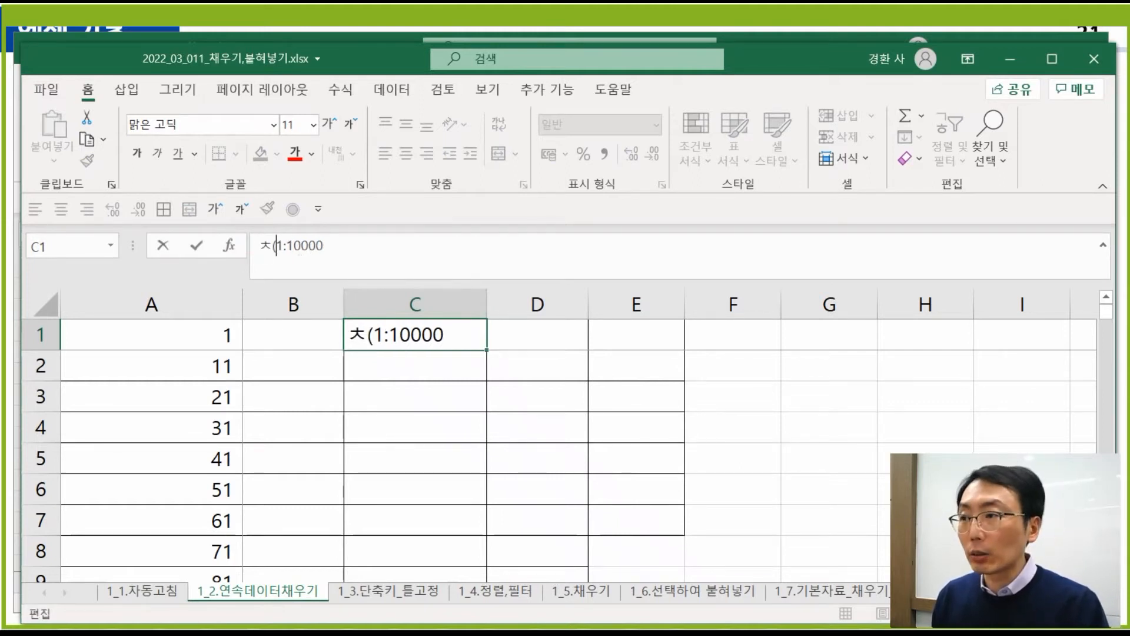
{"action": "key", "text": "BackSpace"}
{"action": "type", "text": "c"}
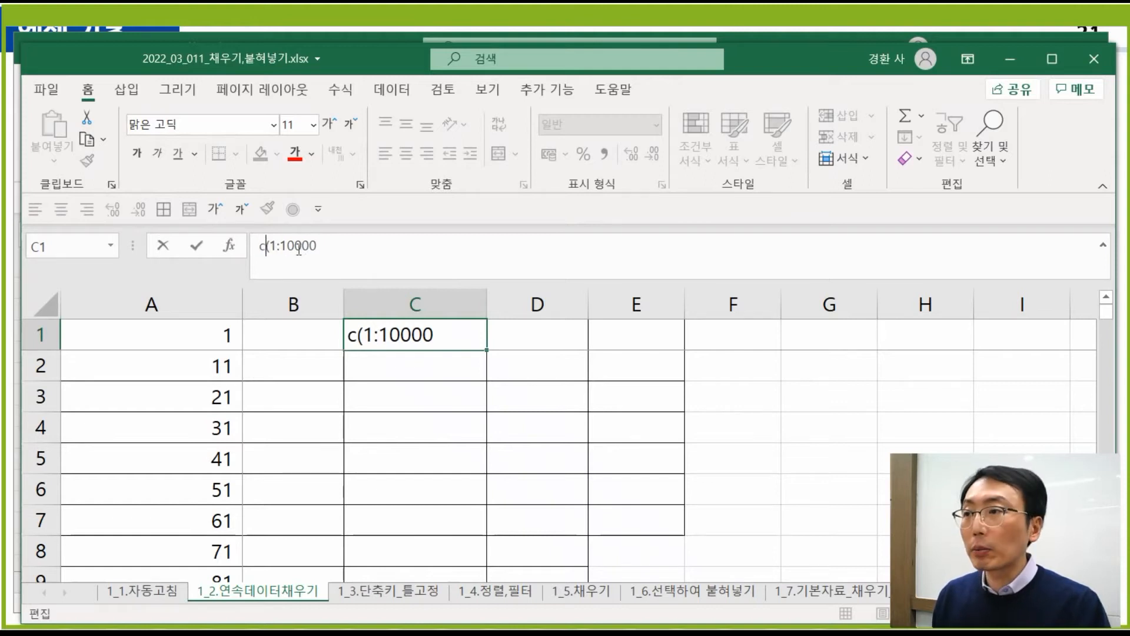
{"action": "key", "text": "Right"}
{"action": "key", "text": "Right"}
{"action": "key", "text": "Right"}
{"action": "key", "text": "Right"}
{"action": "key", "text": "Right"}
{"action": "key", "text": "Right"}
{"action": "key", "text": "Right"}
{"action": "key", "text": "Right"}
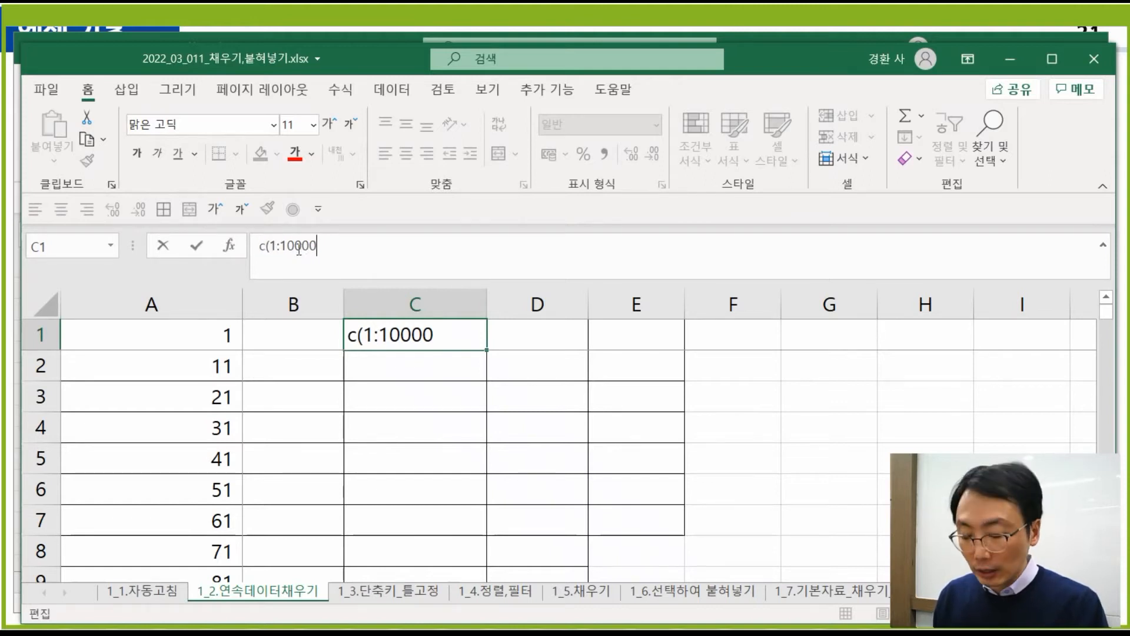
{"action": "type", "text": ")"}
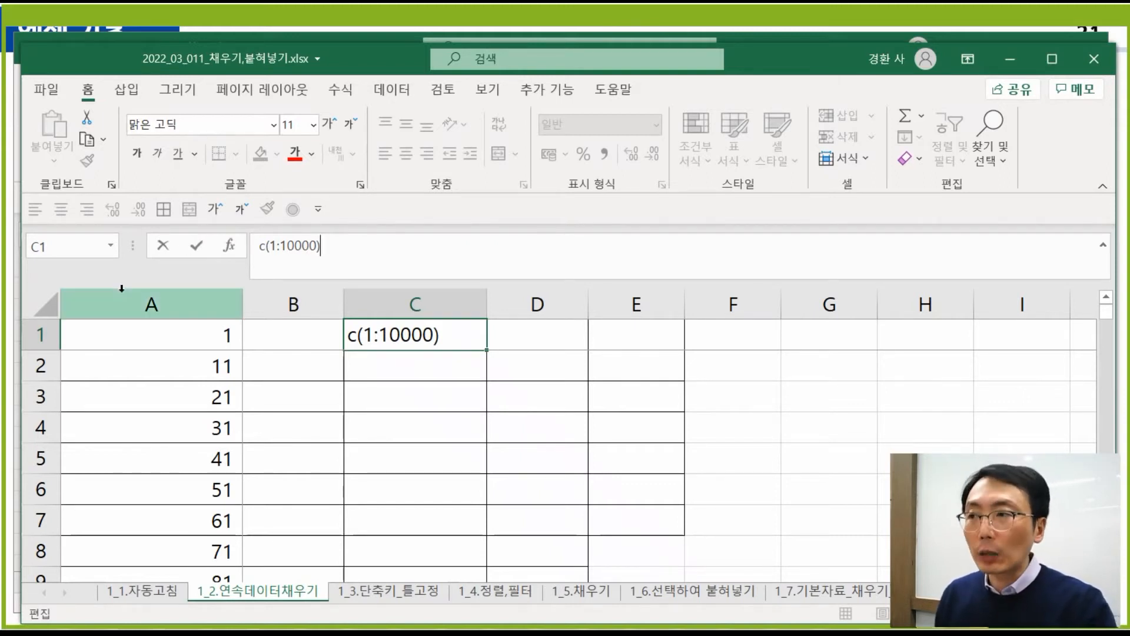
{"action": "key", "text": "Escape"}
{"action": "left_click", "coordinate": [421, 389]}
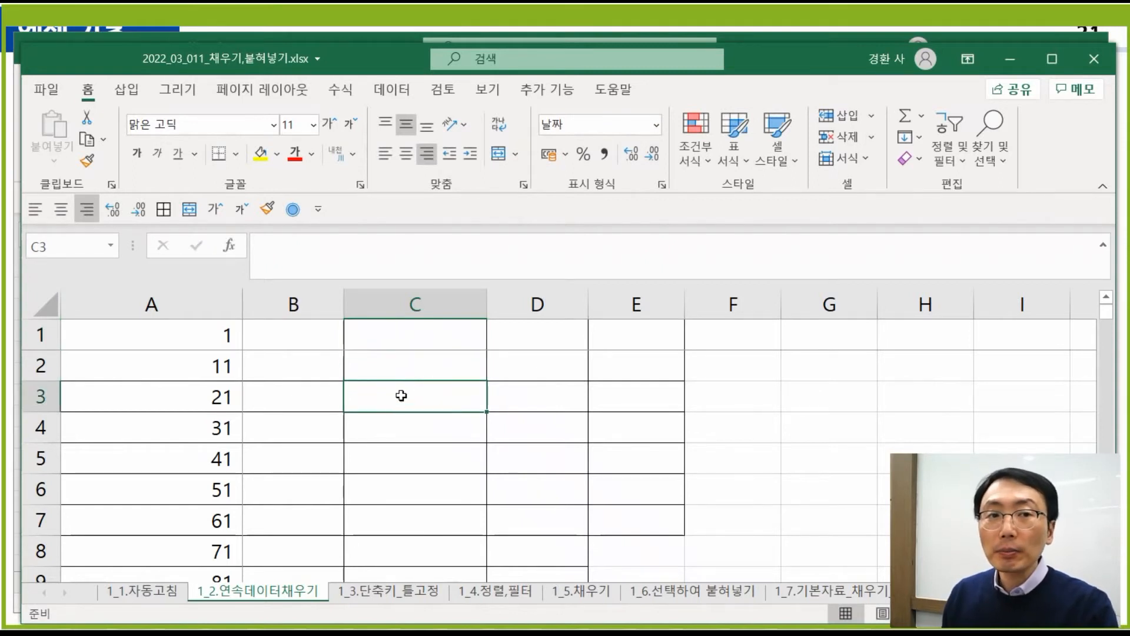
- Enter 2021-01-01 in B1, shown as 44197, and open Format Cells for column B
{"action": "left_click", "coordinate": [304, 334]}
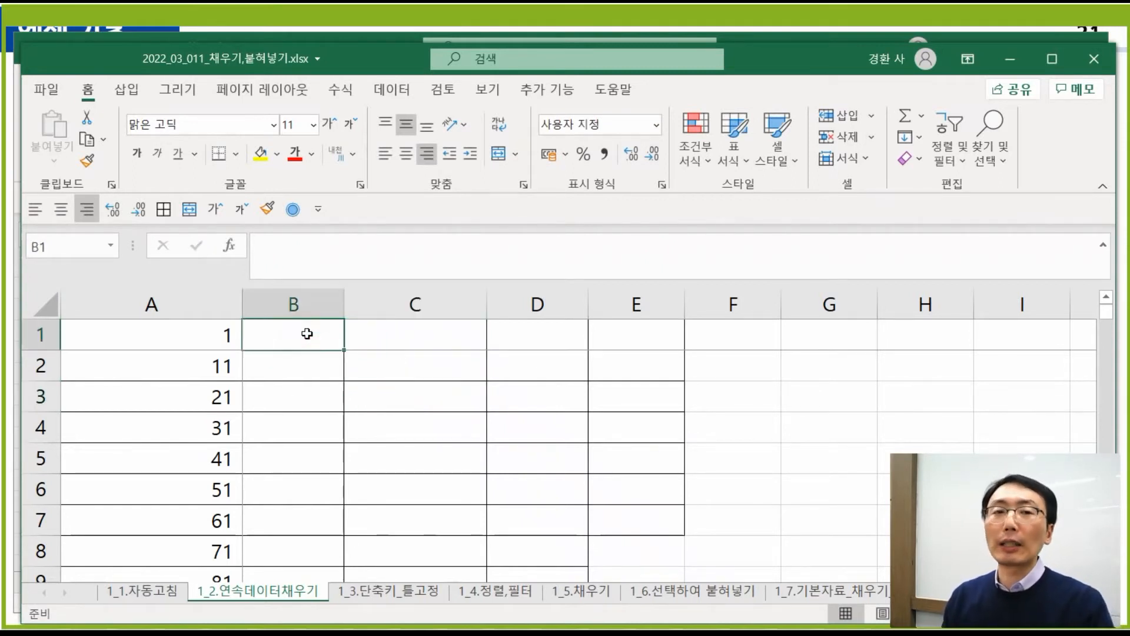
{"action": "type", "text": "2021"}
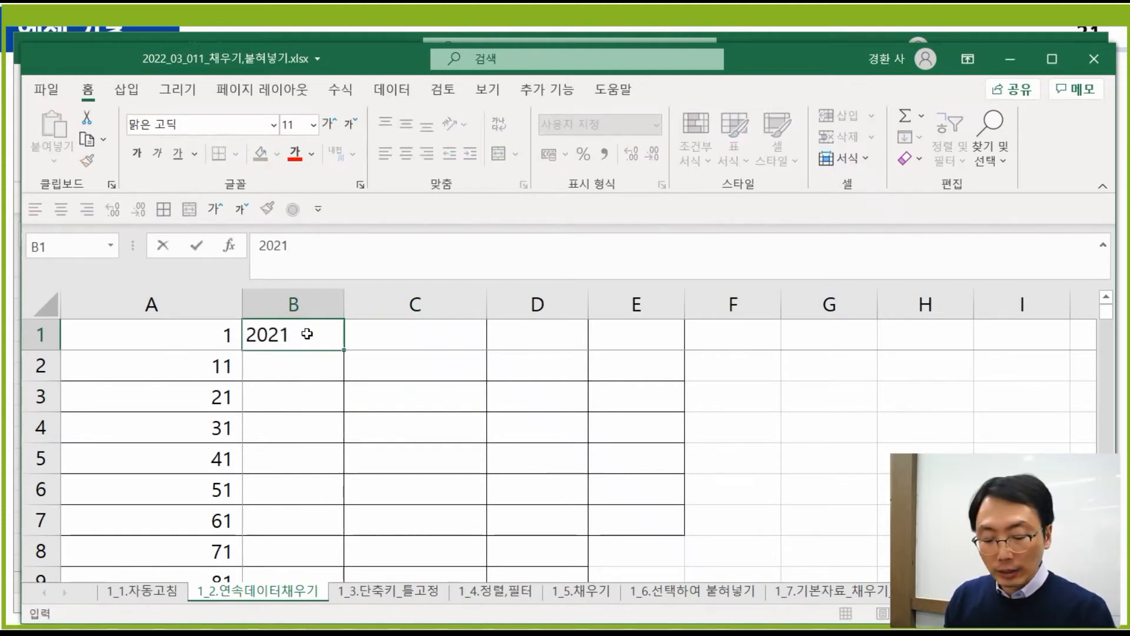
{"action": "type", "text": "-01"}
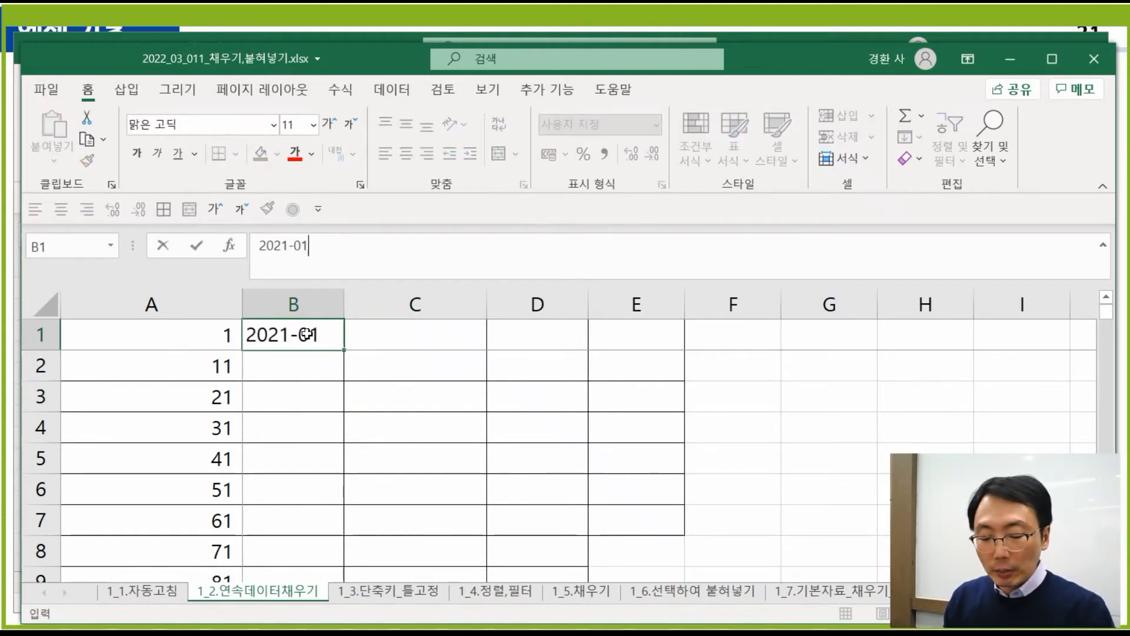
{"action": "type", "text": "-01"}
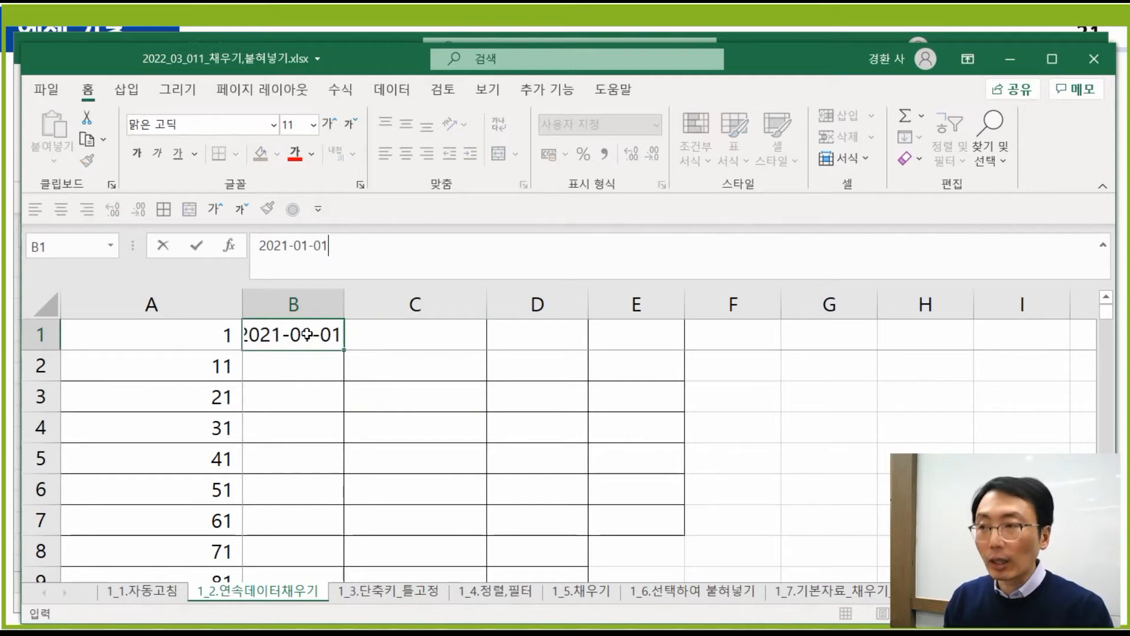
{"action": "key", "text": "Return"}
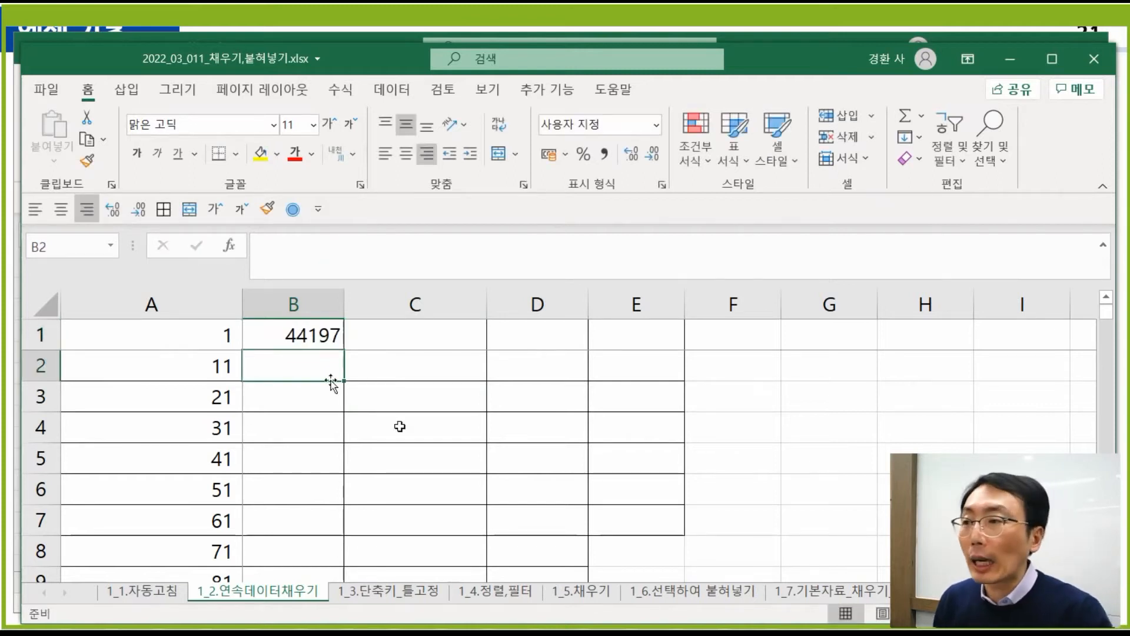
{"action": "left_click", "coordinate": [400, 424]}
{"action": "left_click", "coordinate": [299, 330]}
{"action": "left_click", "coordinate": [445, 357]}
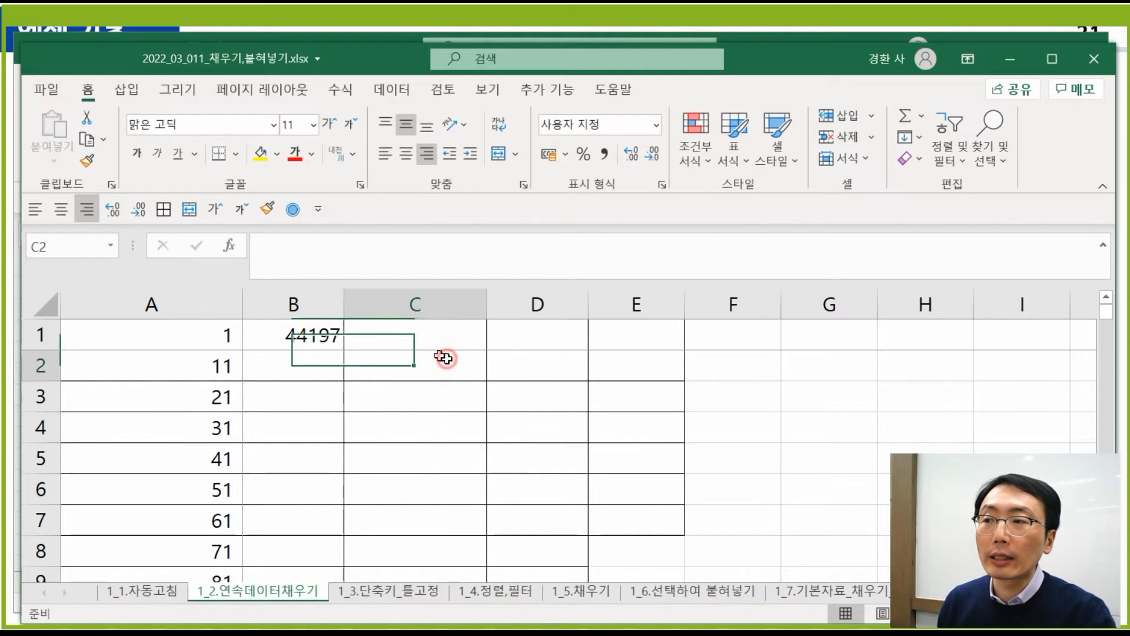
{"action": "left_click", "coordinate": [302, 307]}
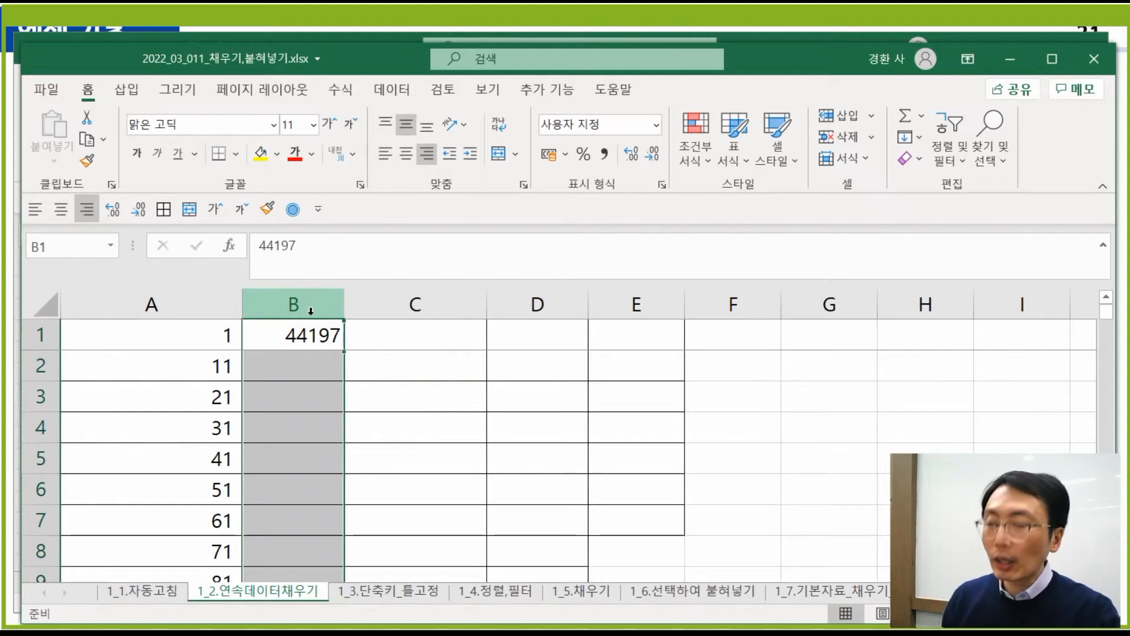
{"action": "key", "text": "ctrl+1"}
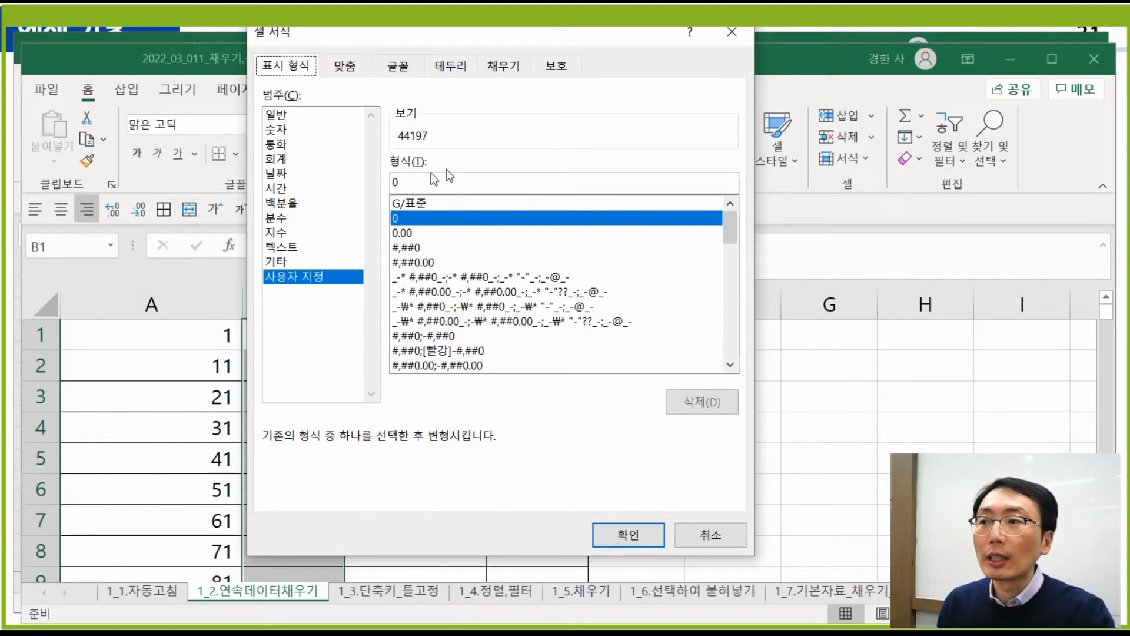
- Apply the 날짜 (Date) 2012-03-14 style to column B so B1 shows 2021-01-01
{"action": "left_click", "coordinate": [301, 176]}
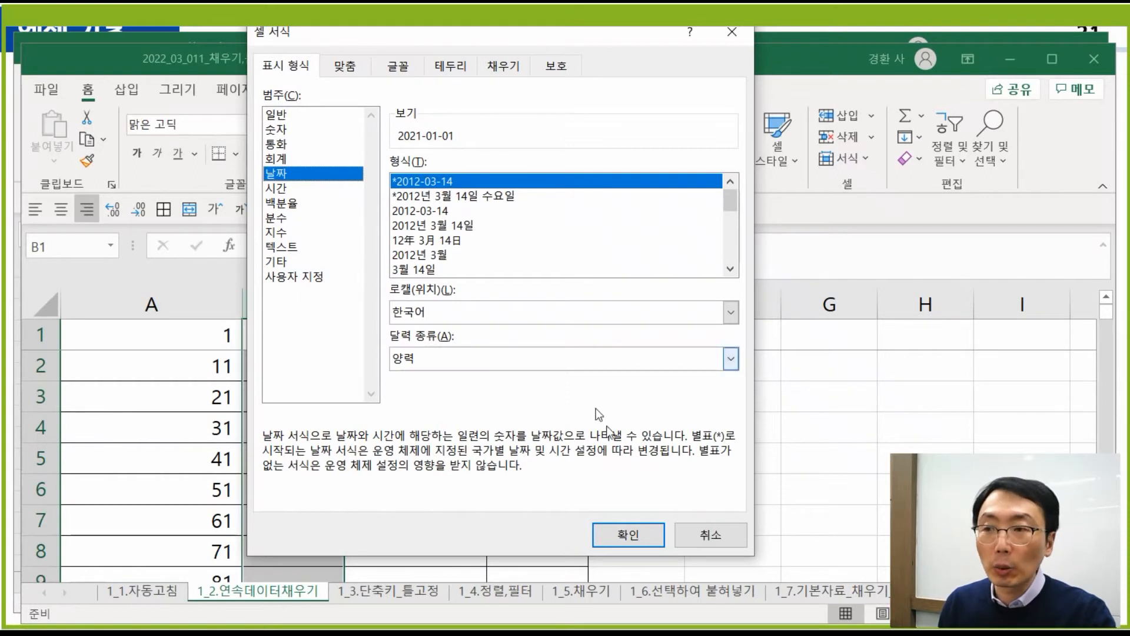
{"action": "left_click", "coordinate": [633, 536]}
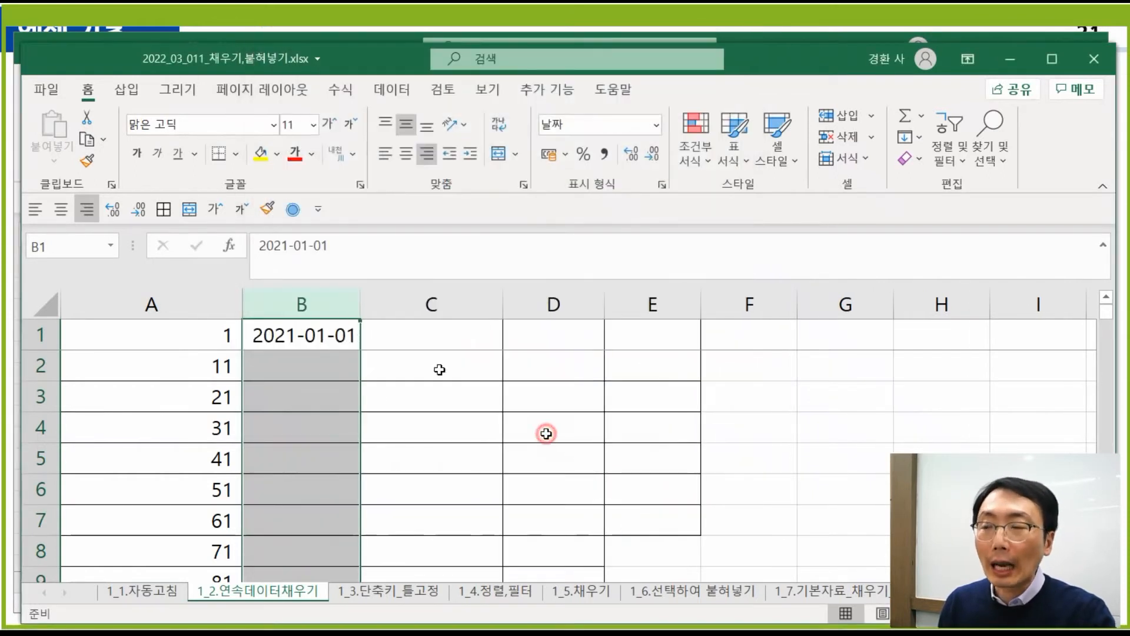
{"action": "left_click", "coordinate": [545, 431]}
{"action": "left_click", "coordinate": [300, 306]}
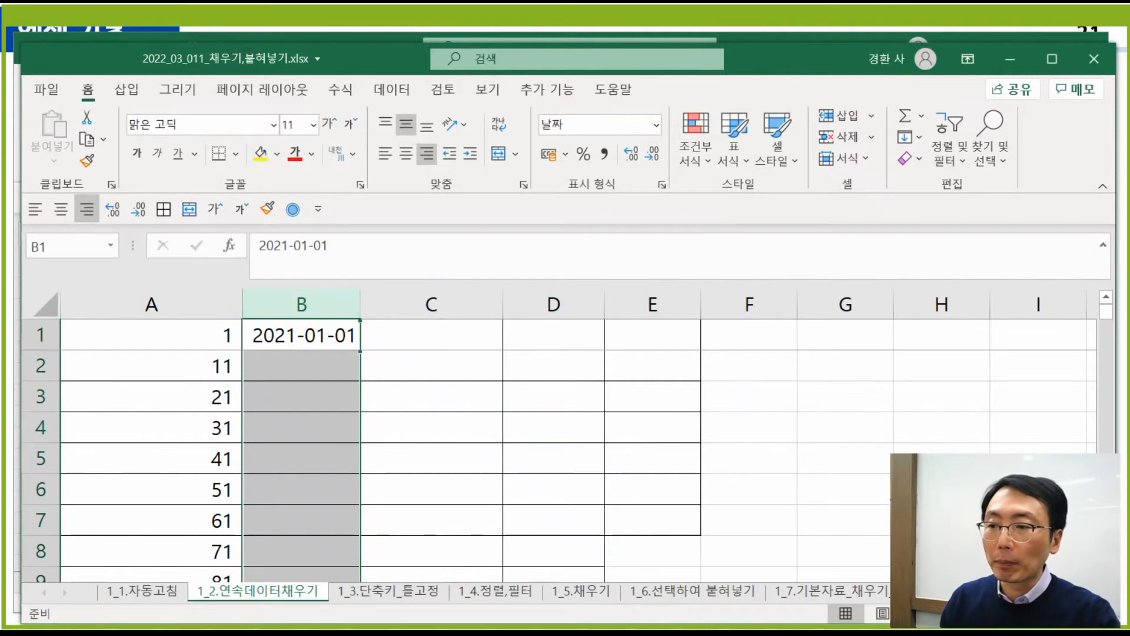
{"action": "left_click", "coordinate": [328, 631]}
{"action": "key", "text": "ctrl"}
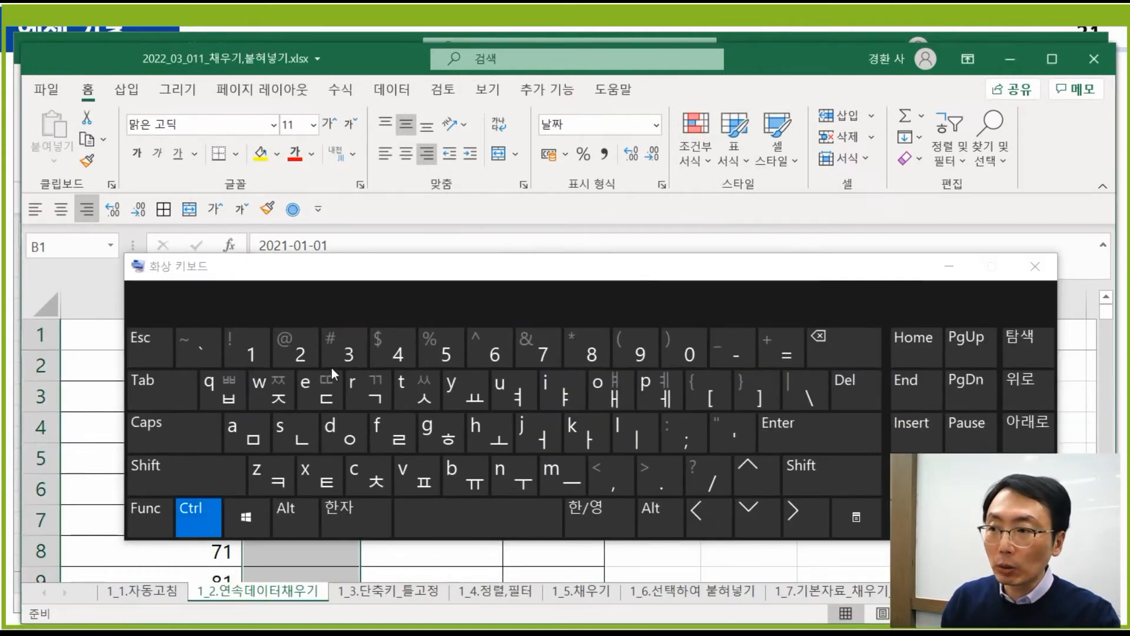
{"action": "left_click", "coordinate": [333, 366]}
{"action": "left_click", "coordinate": [498, 273]}
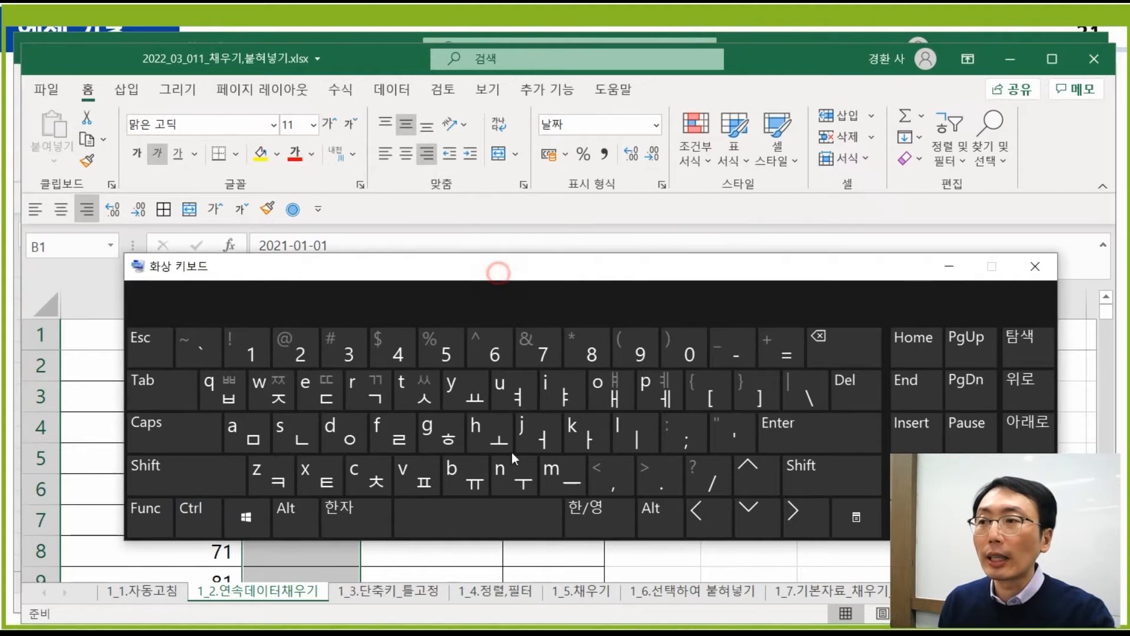
{"action": "left_click_drag", "start_coordinate": [499, 272], "coordinate": [449, 554]}
{"action": "left_click", "coordinate": [313, 356]}
{"action": "left_click", "coordinate": [317, 301]}
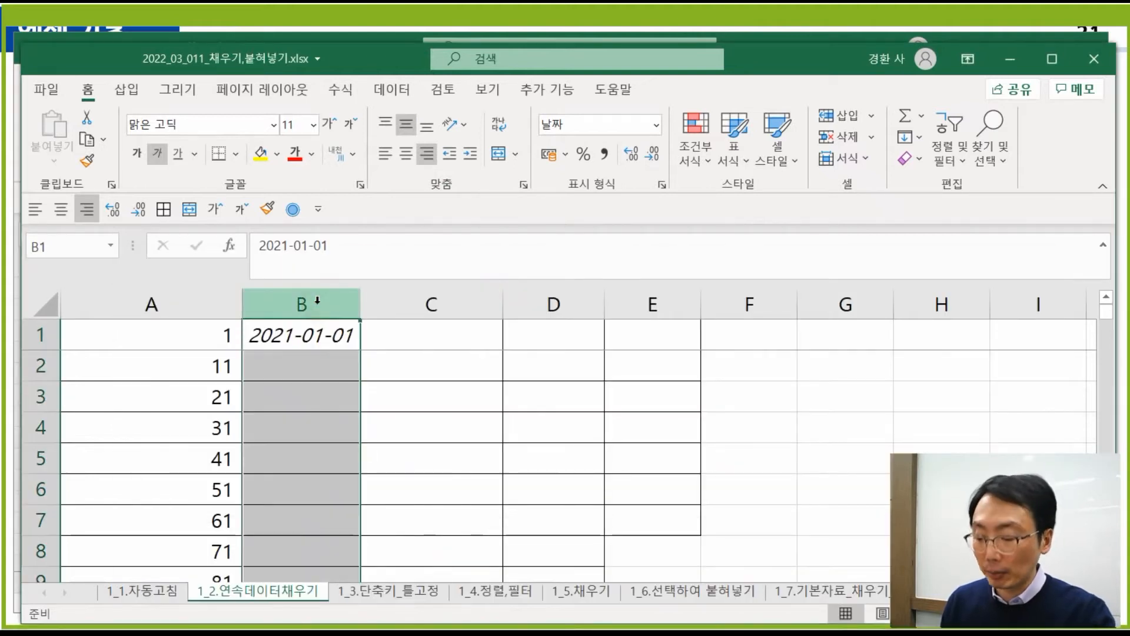
{"action": "key", "text": "ctrl+3"}
{"action": "key", "text": "ctrl+3"}
{"action": "key", "text": "ctrl+3"}
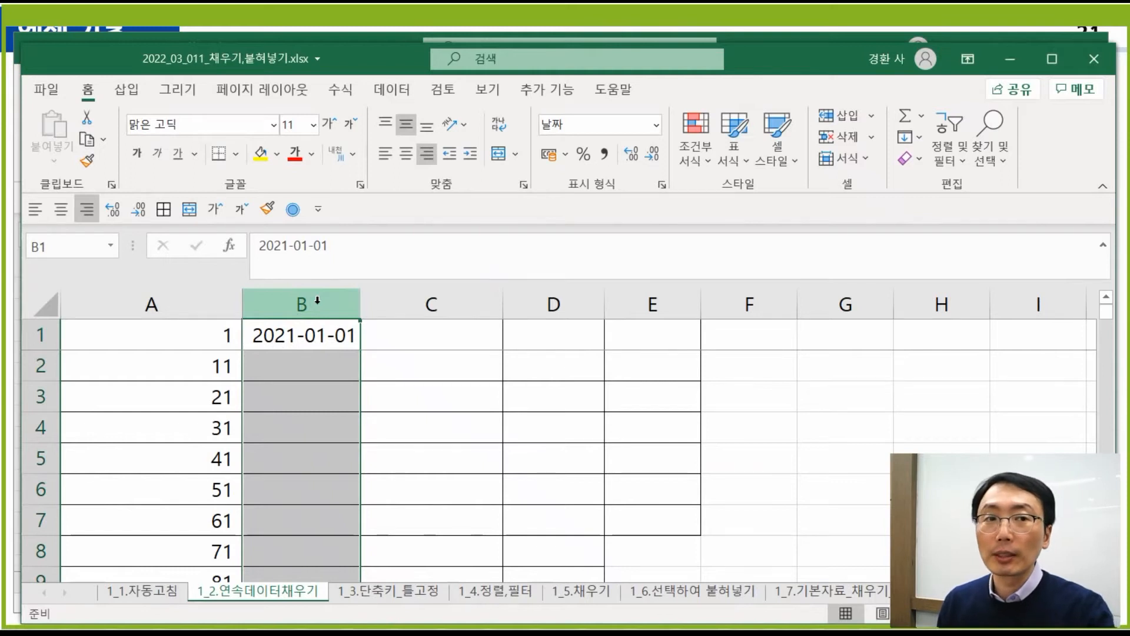
{"action": "left_click", "coordinate": [385, 377]}
{"action": "left_click", "coordinate": [313, 298]}
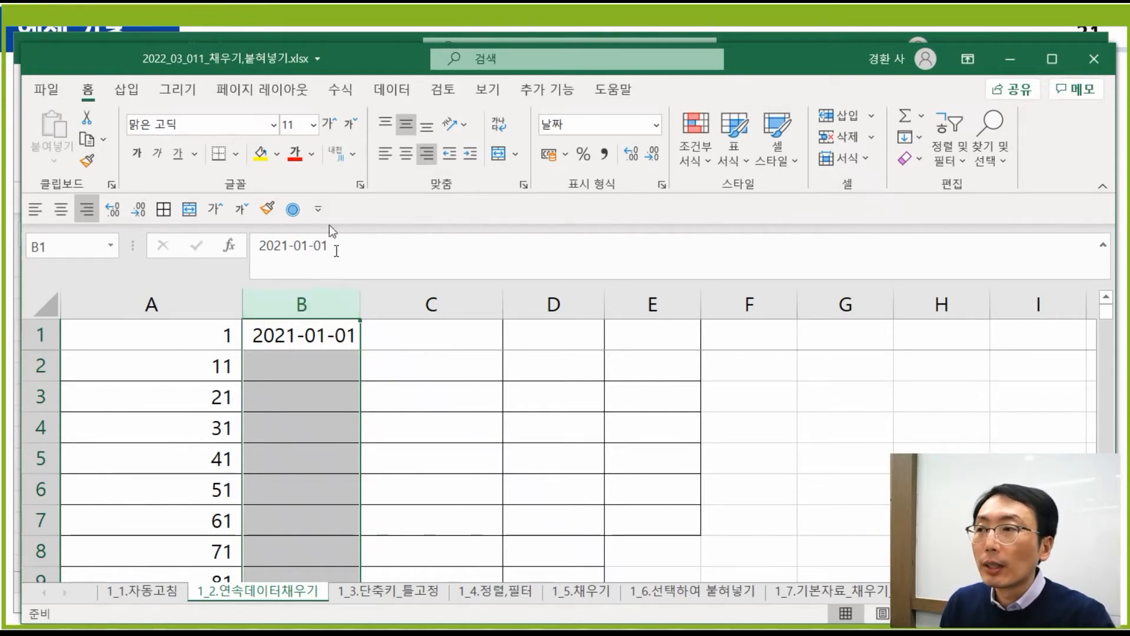
- Fill column B with daily dates from 2021-01-01 to stop value 2022-12-31, ending in B730
{"action": "left_click", "coordinate": [292, 210]}
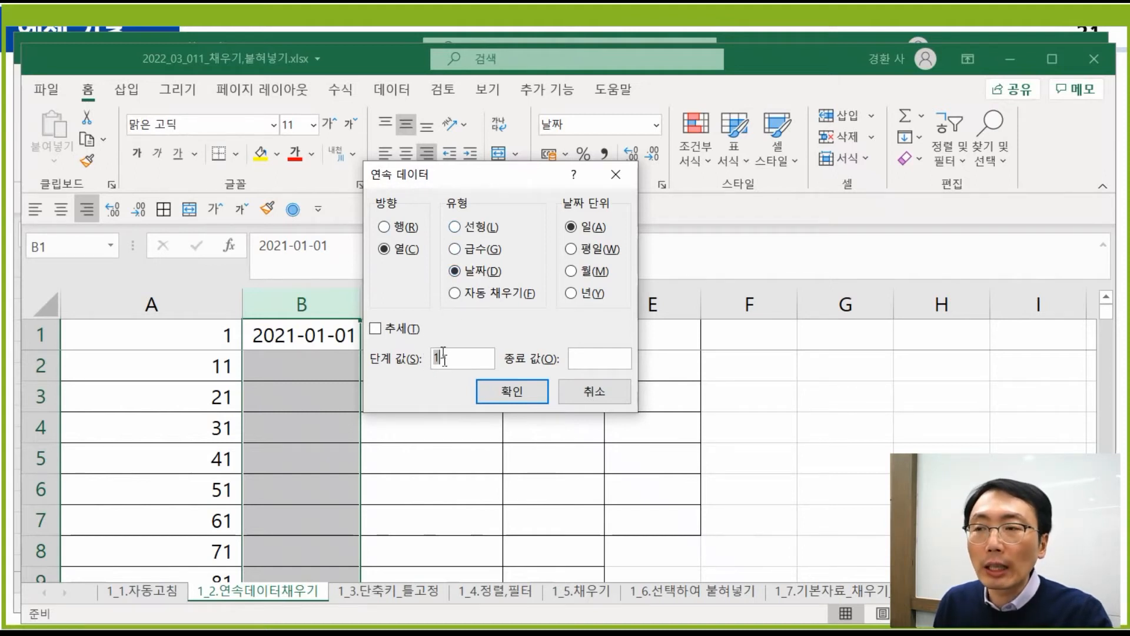
{"action": "left_click", "coordinate": [595, 358]}
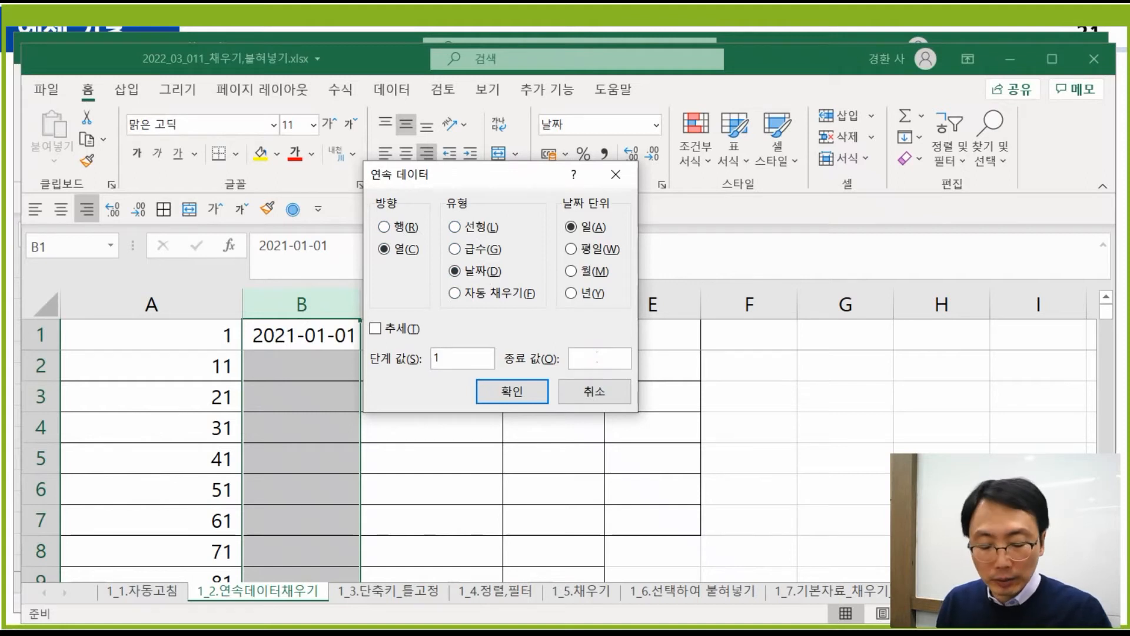
{"action": "type", "text": "2022"}
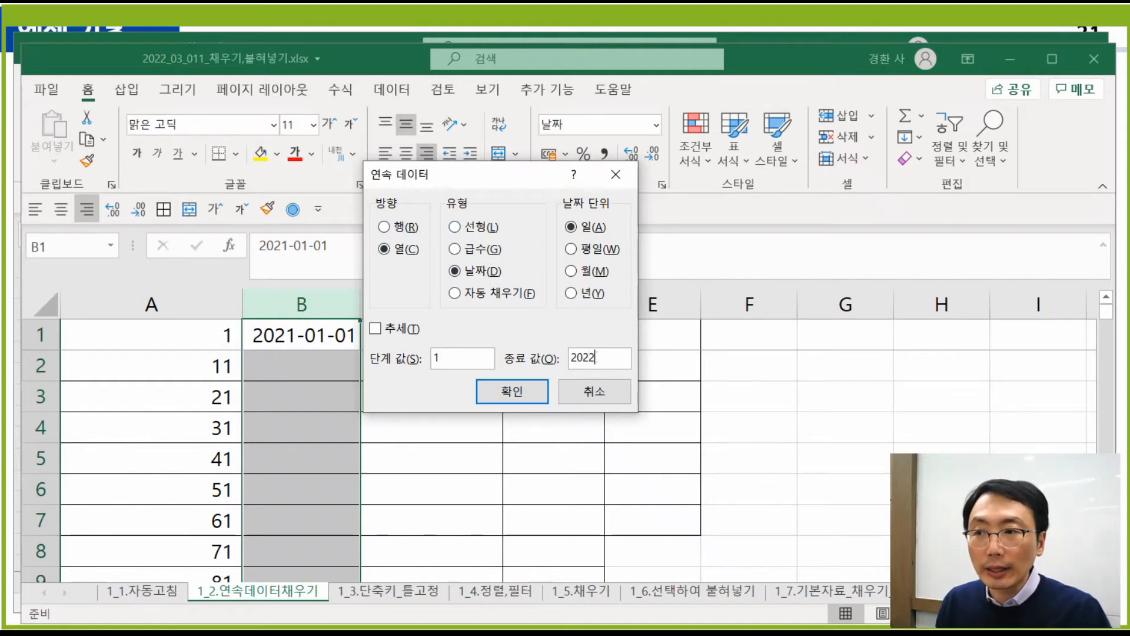
{"action": "type", "text": "-12"}
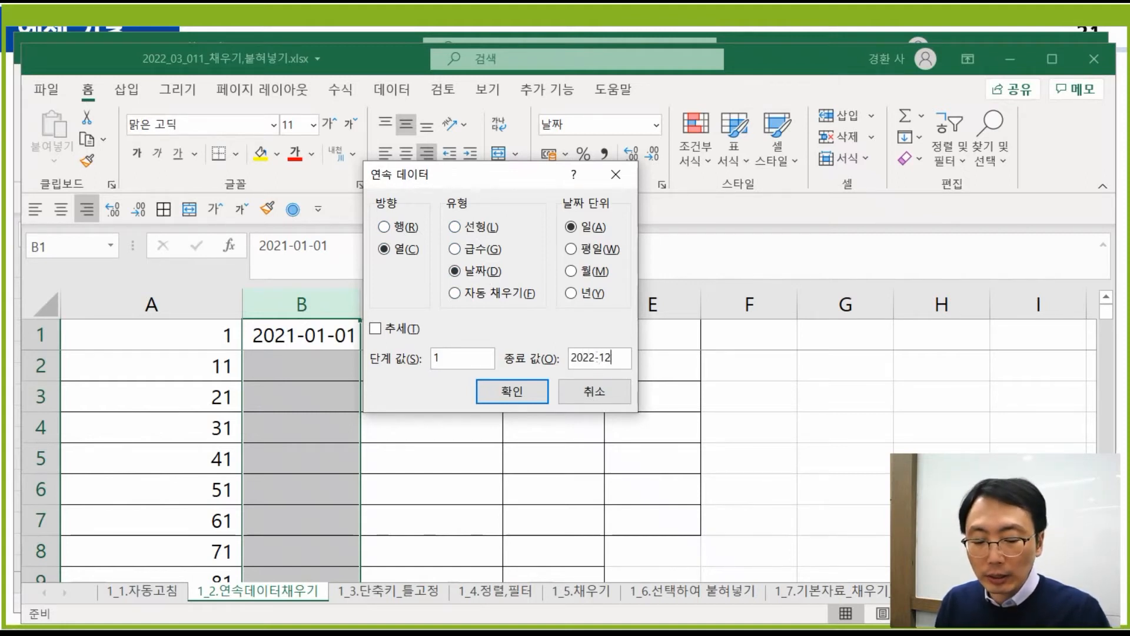
{"action": "type", "text": "-31"}
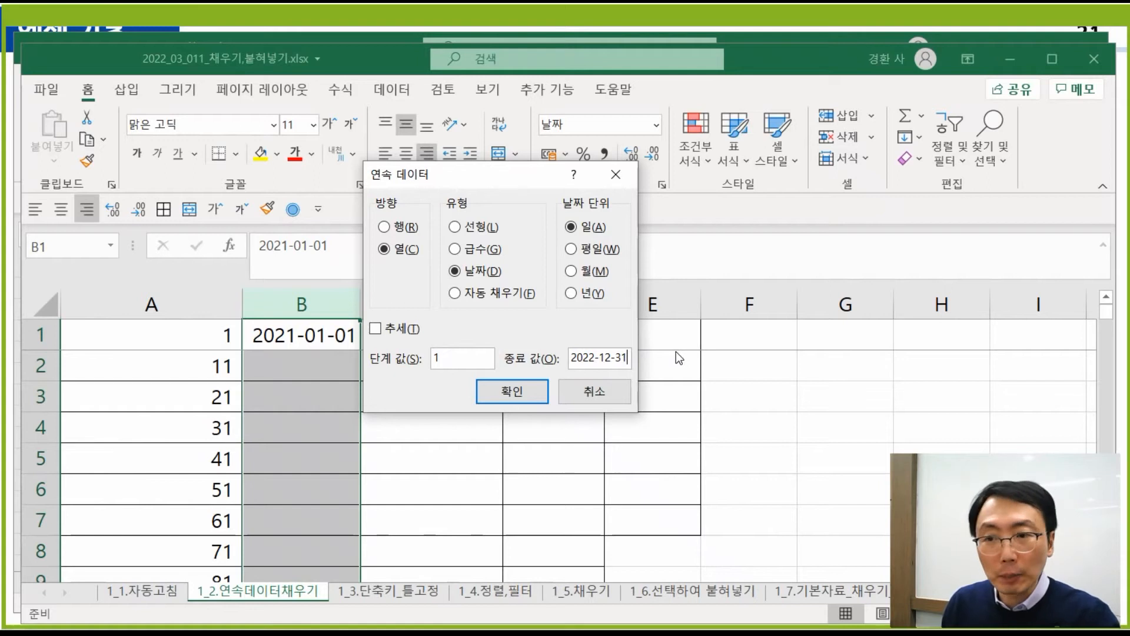
{"action": "left_click", "coordinate": [521, 388]}
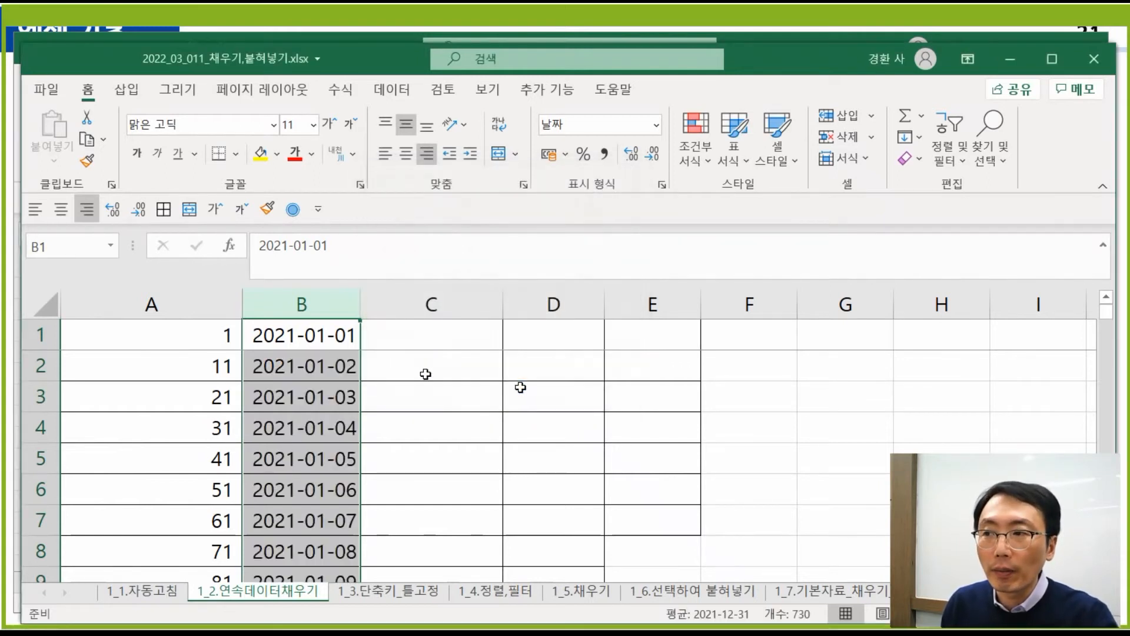
{"action": "left_click", "coordinate": [316, 365]}
{"action": "key", "text": "ctrl+Down"}
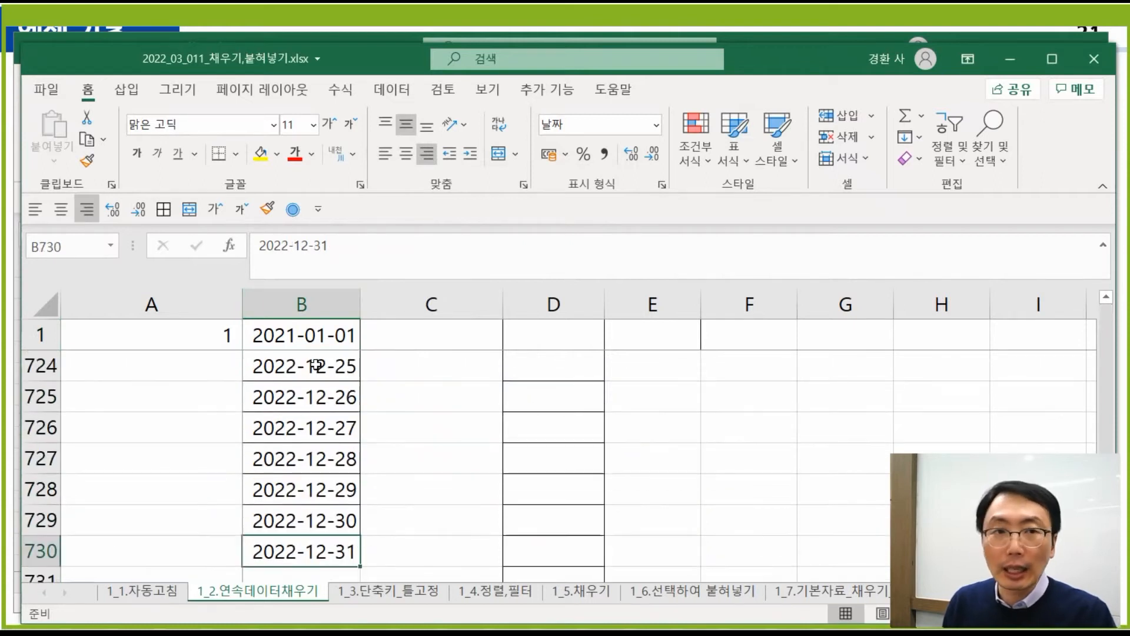
{"action": "key", "text": "ctrl+Up"}
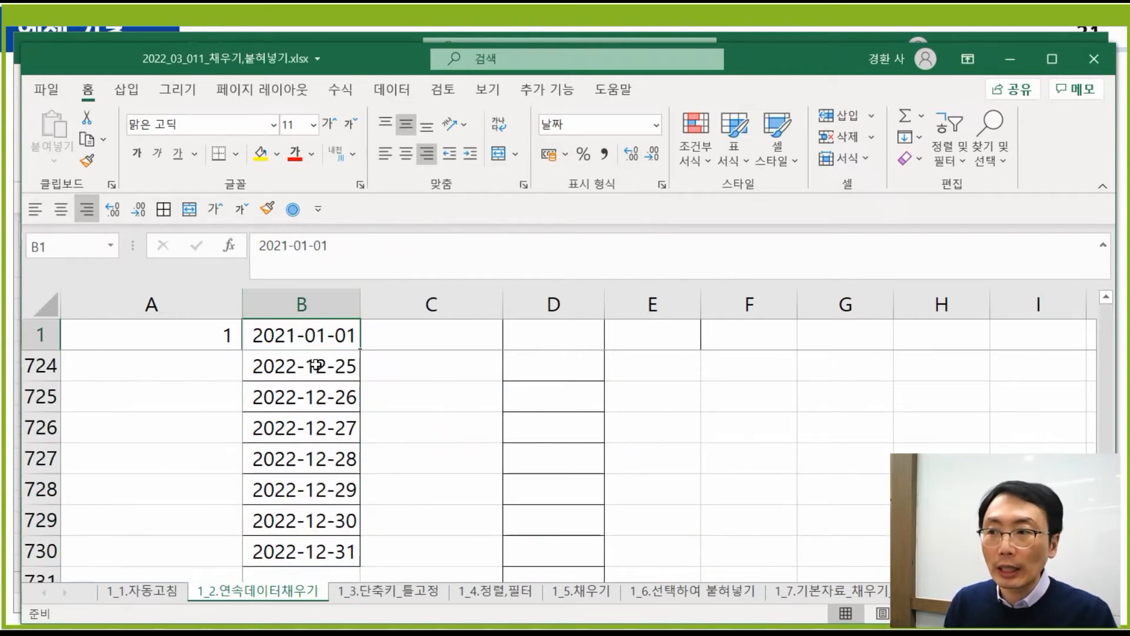
{"action": "key", "text": "Down"}
{"action": "key", "text": "ctrl+Down"}
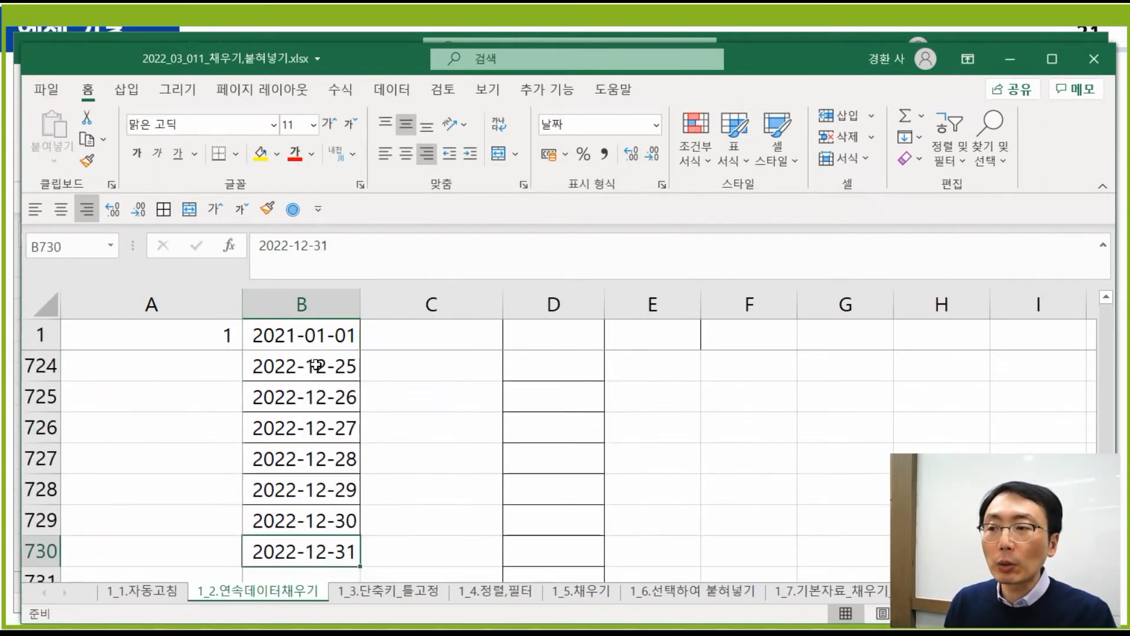
{"action": "key", "text": "ctrl+Up"}
{"action": "key", "text": "Down"}
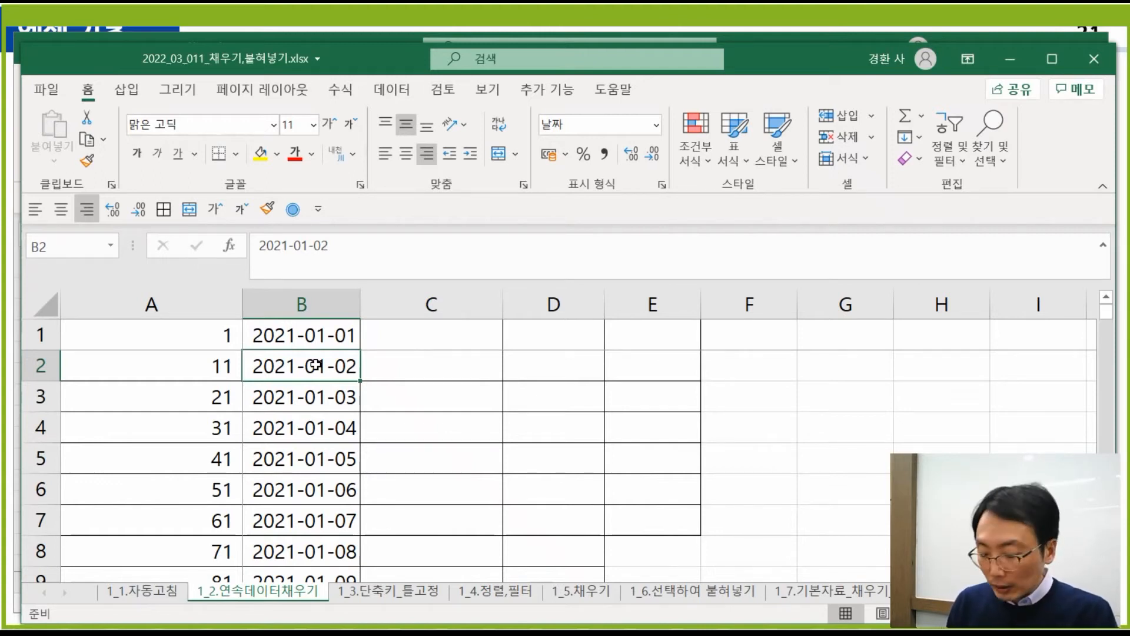
- Undo the daily dates and refill column B with weekday-only dates through 2022-12-31
{"action": "key", "text": "ctrl+z"}
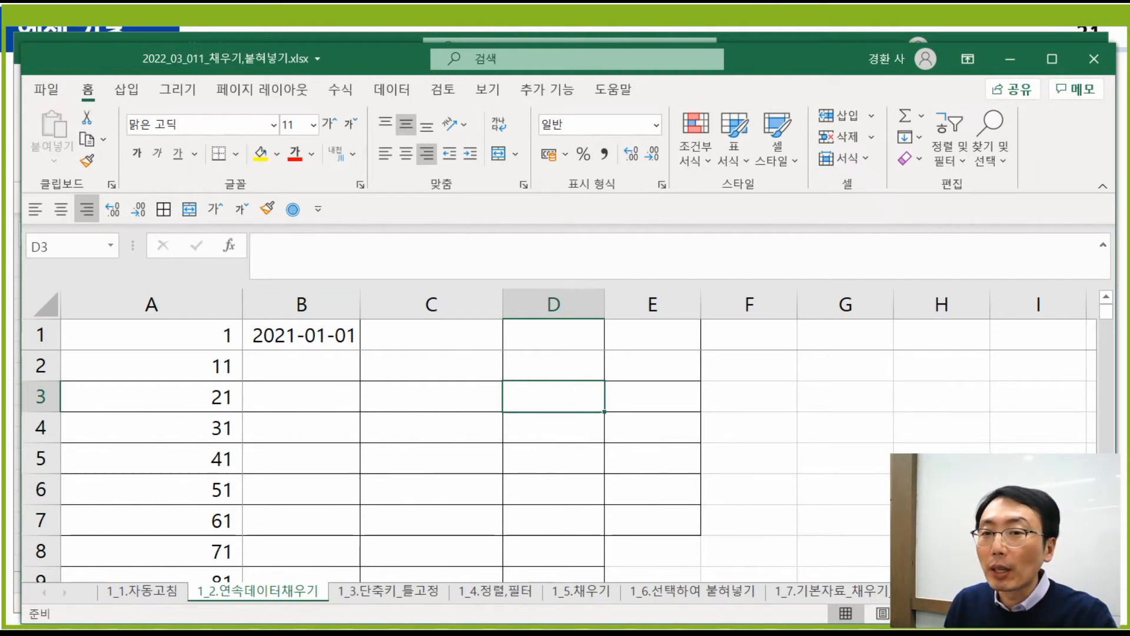
{"action": "left_click", "coordinate": [322, 304]}
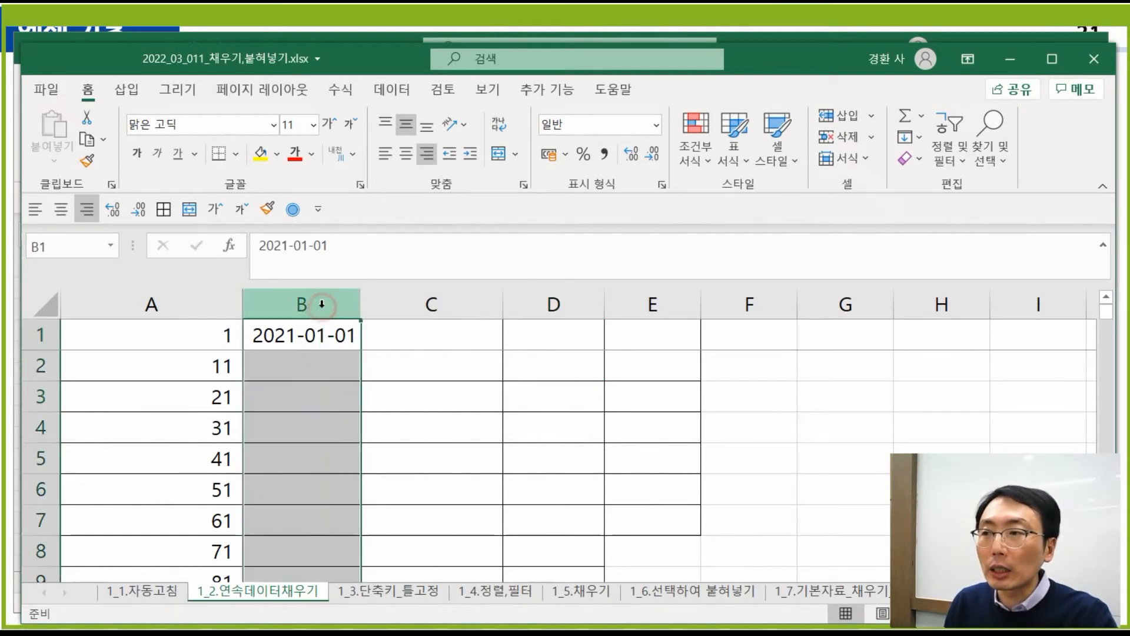
{"action": "left_click", "coordinate": [294, 214]}
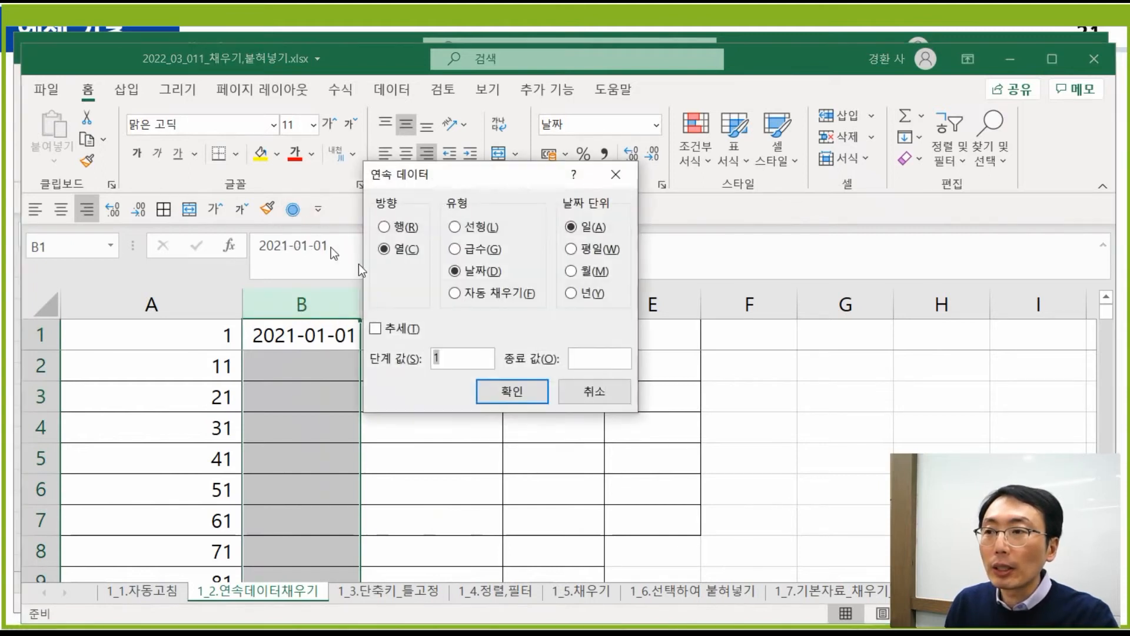
{"action": "left_click", "coordinate": [605, 253]}
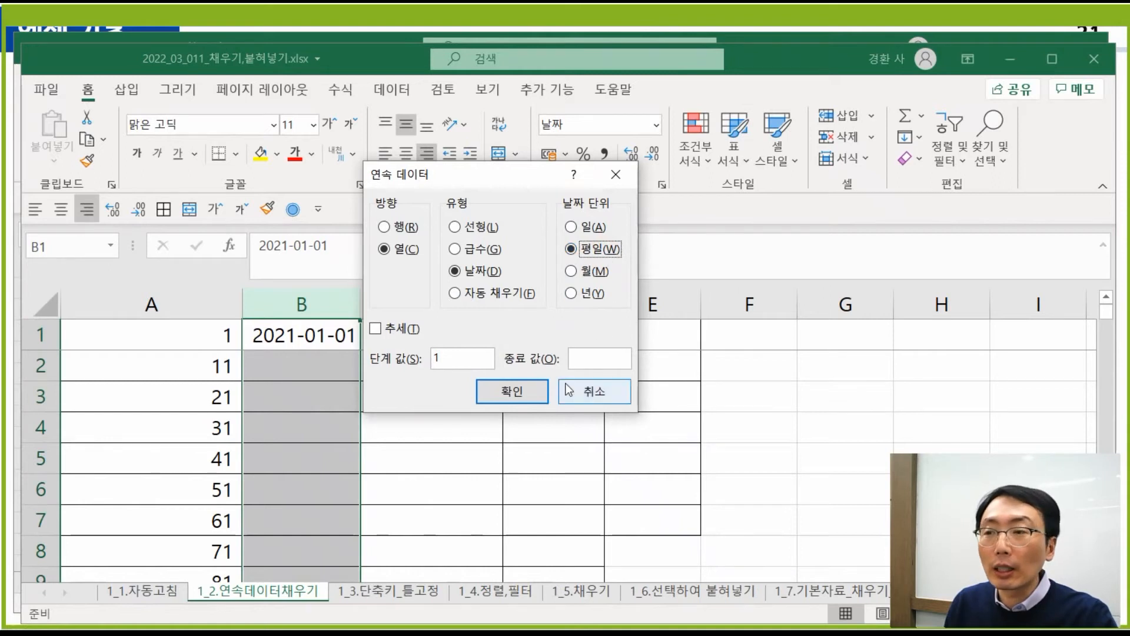
{"action": "left_click", "coordinate": [590, 358]}
{"action": "type", "text": "20"}
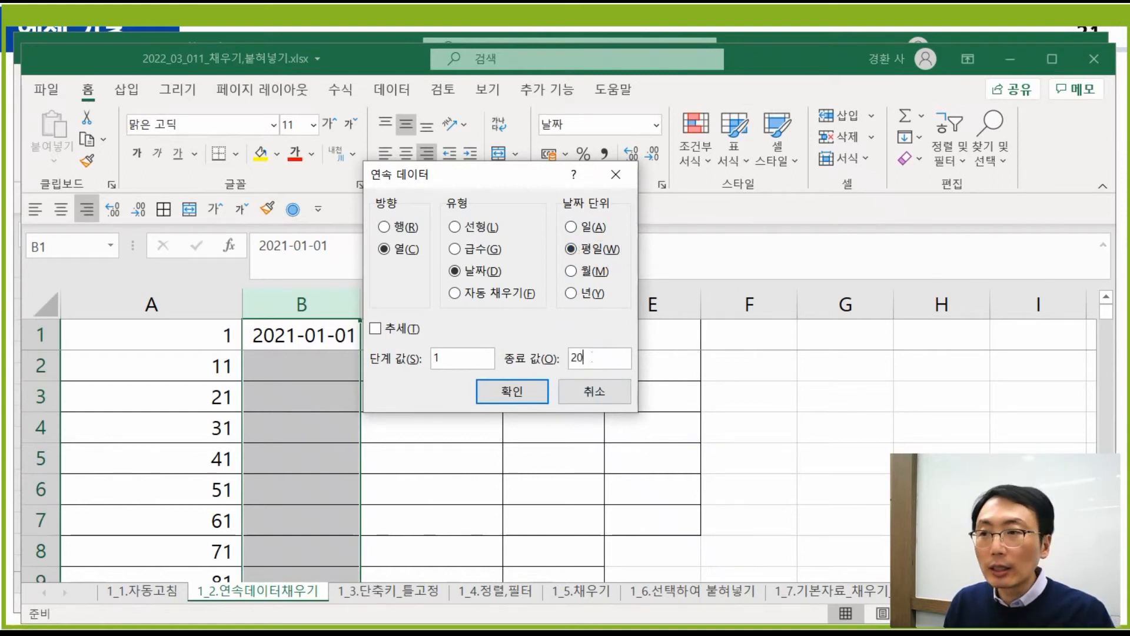
{"action": "type", "text": "22-12-31"}
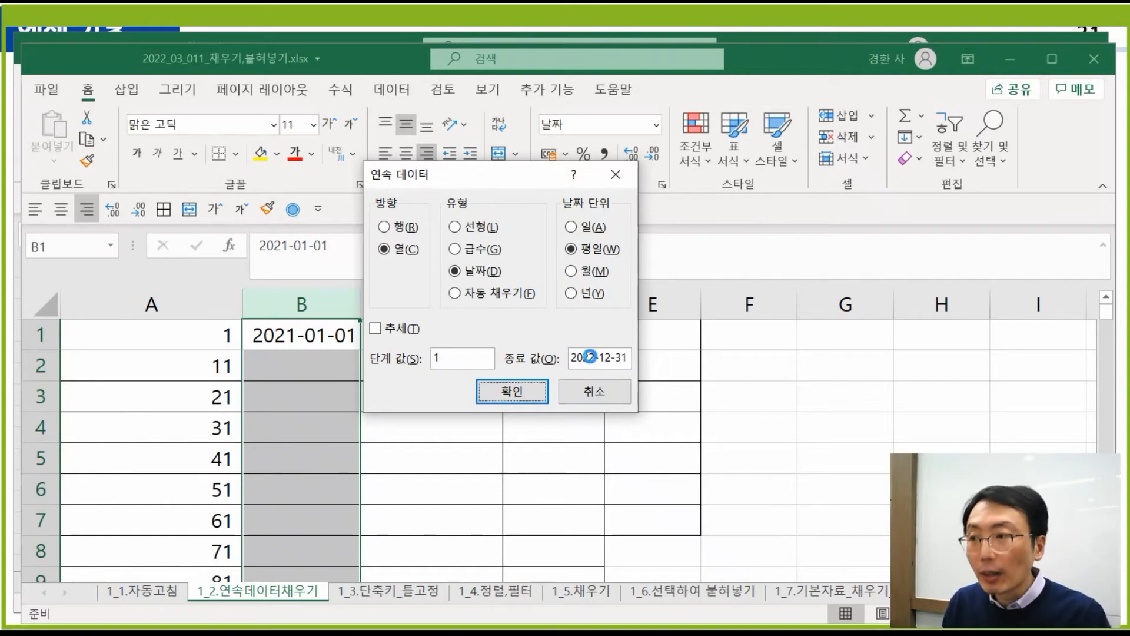
{"action": "key", "text": "Return"}
{"action": "key", "text": "Down"}
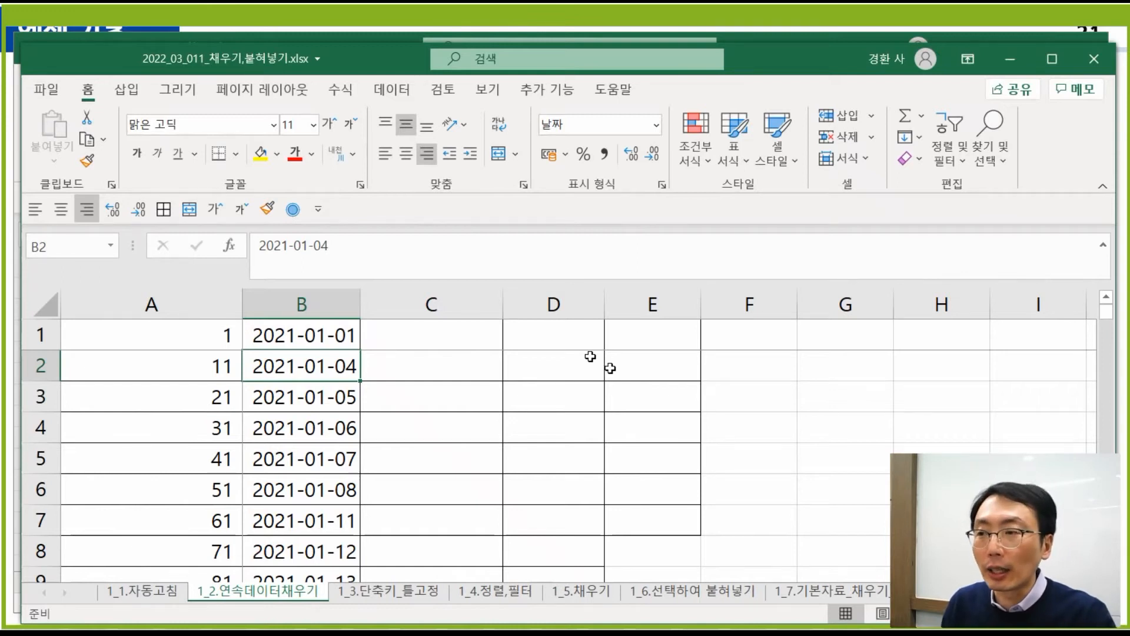
{"action": "left_click", "coordinate": [437, 335]}
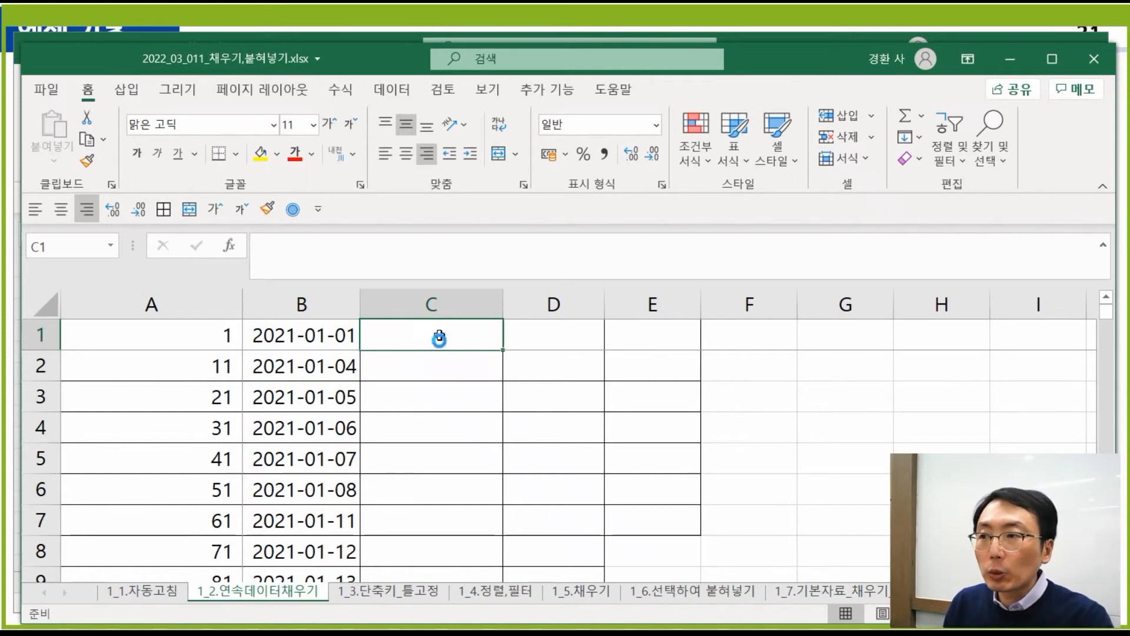
{"action": "scroll", "coordinate": [437, 335], "scroll_direction": "up", "scroll_amount": 2, "text": "ctrl"}
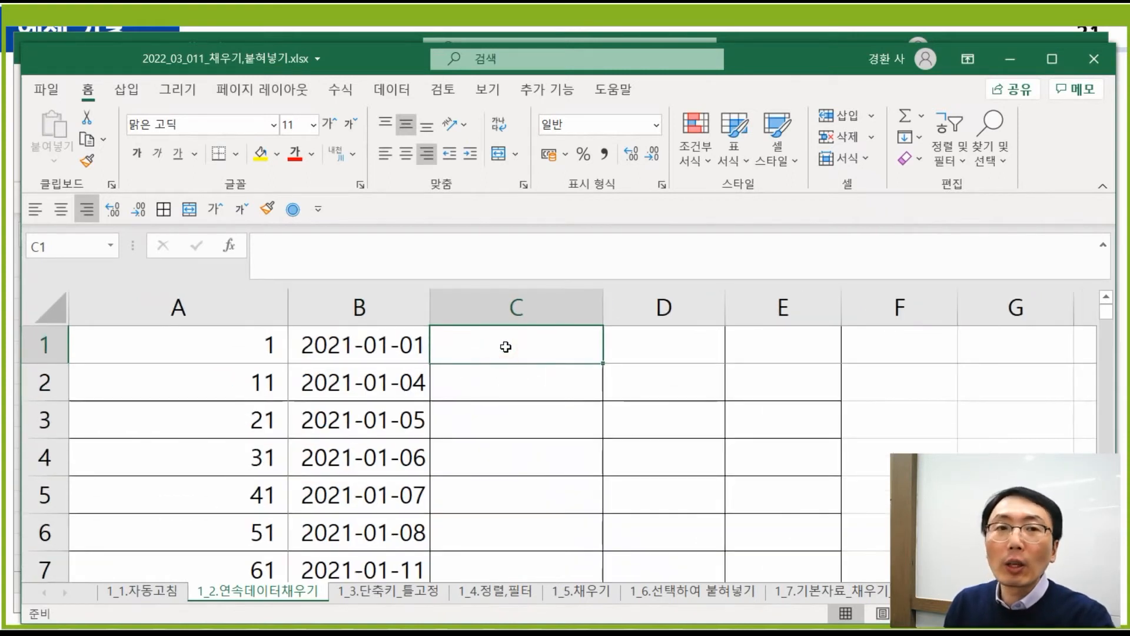
{"action": "left_click", "coordinate": [354, 352]}
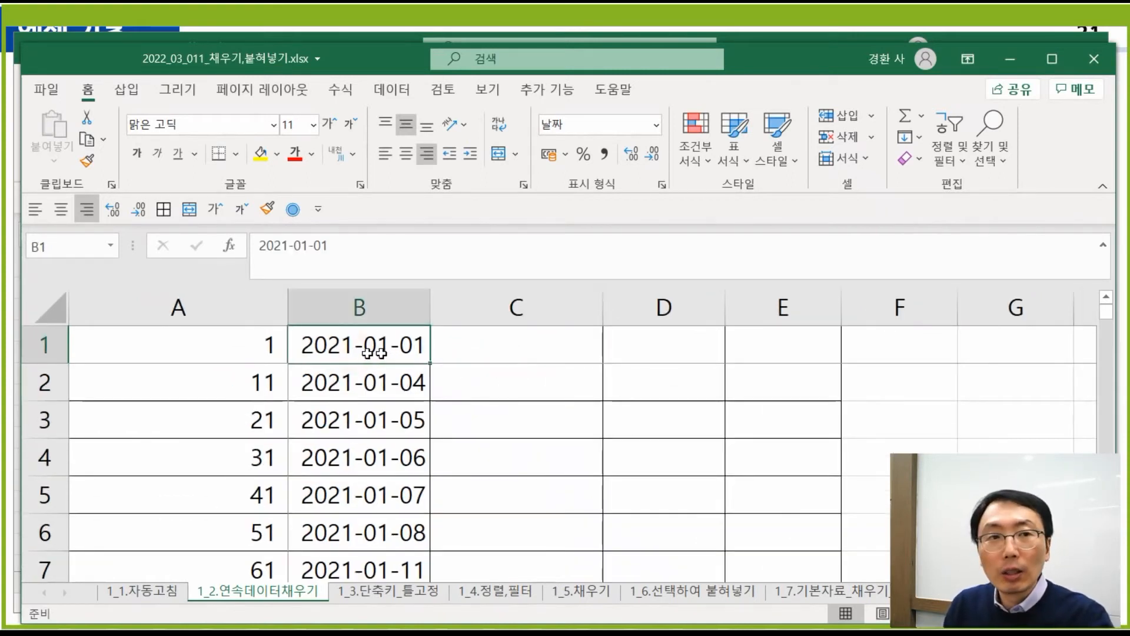
{"action": "left_click", "coordinate": [473, 353]}
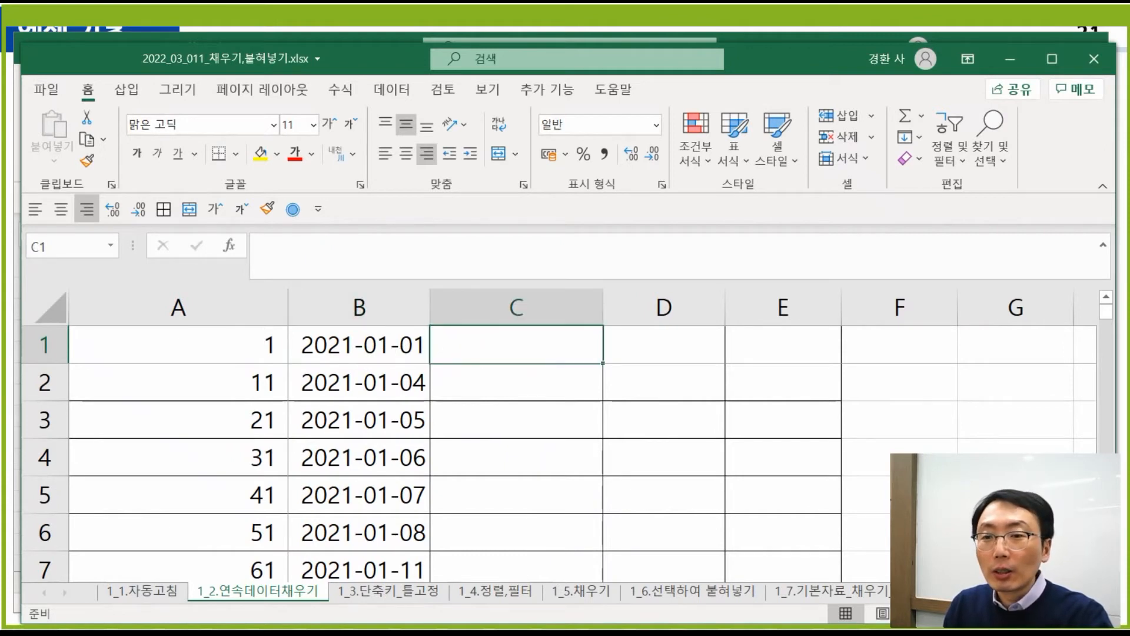
{"action": "key", "text": "ctrl+n"}
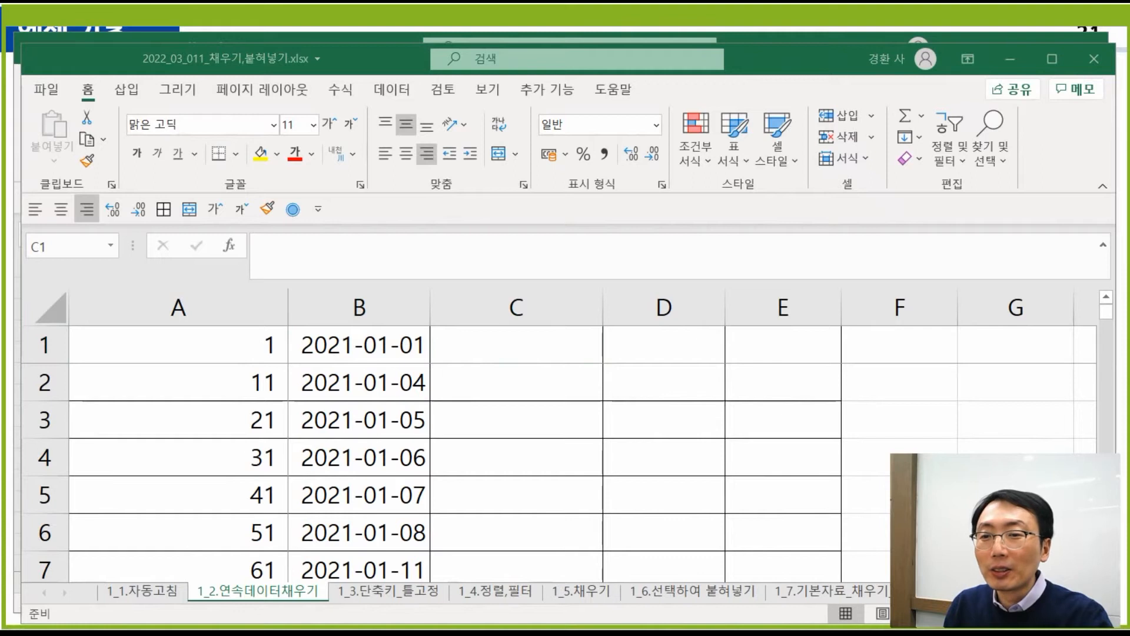
{"action": "key", "text": "super+alt+d"}
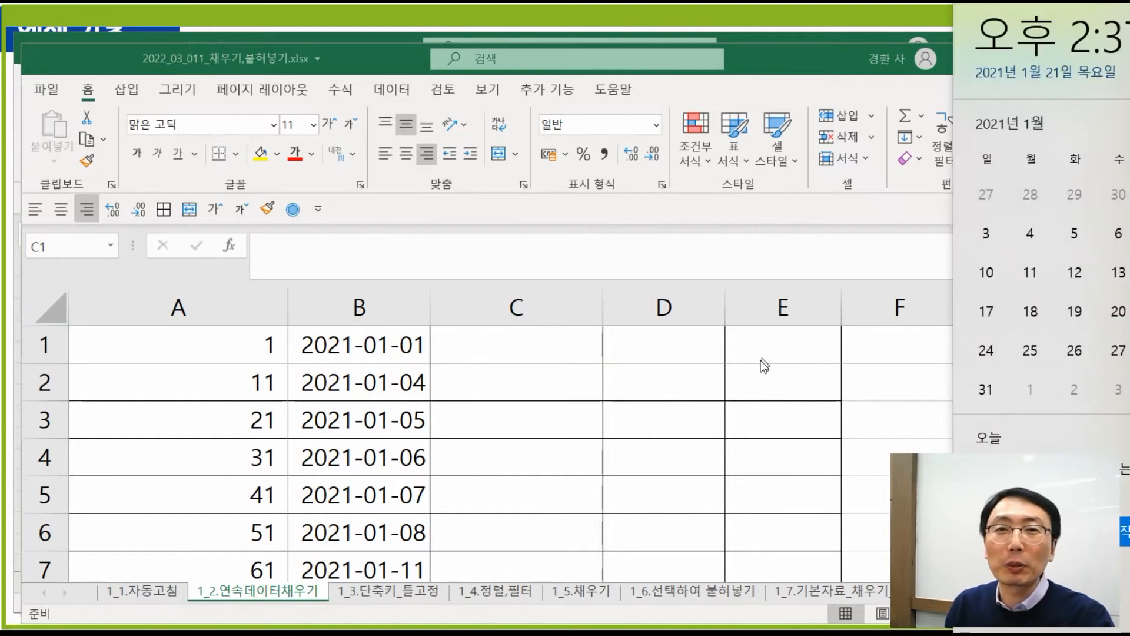
{"action": "left_click", "coordinate": [542, 384]}
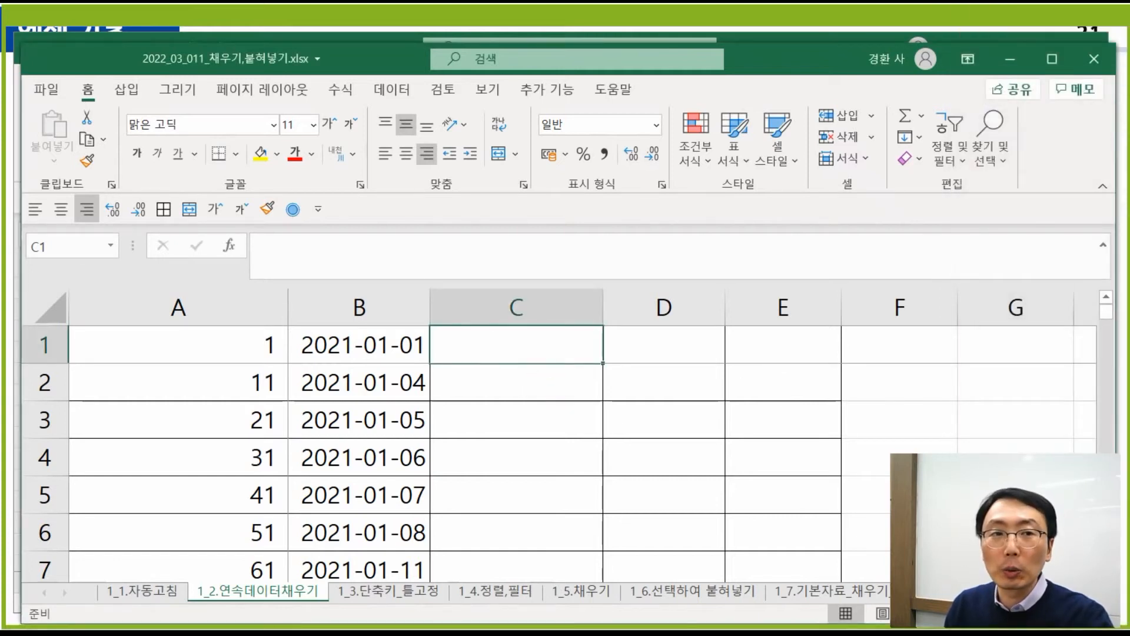
- Enter the word 'text' in C1, then start a =text( formula and cancel it
{"action": "left_click", "coordinate": [528, 348]}
{"action": "type", "text": "t"}
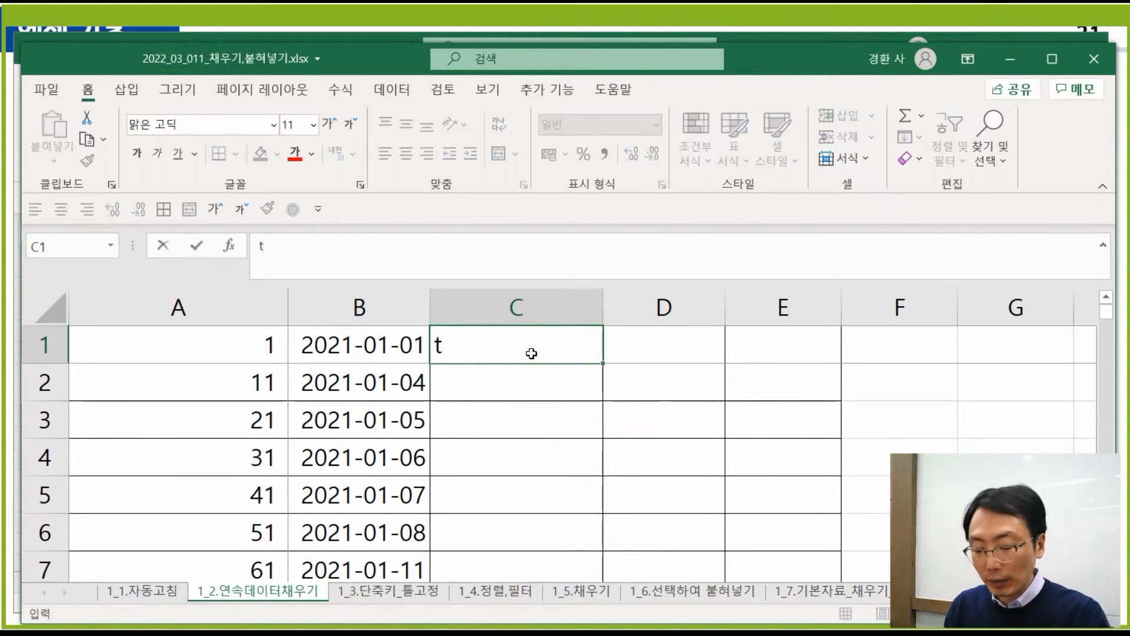
{"action": "type", "text": "ext"}
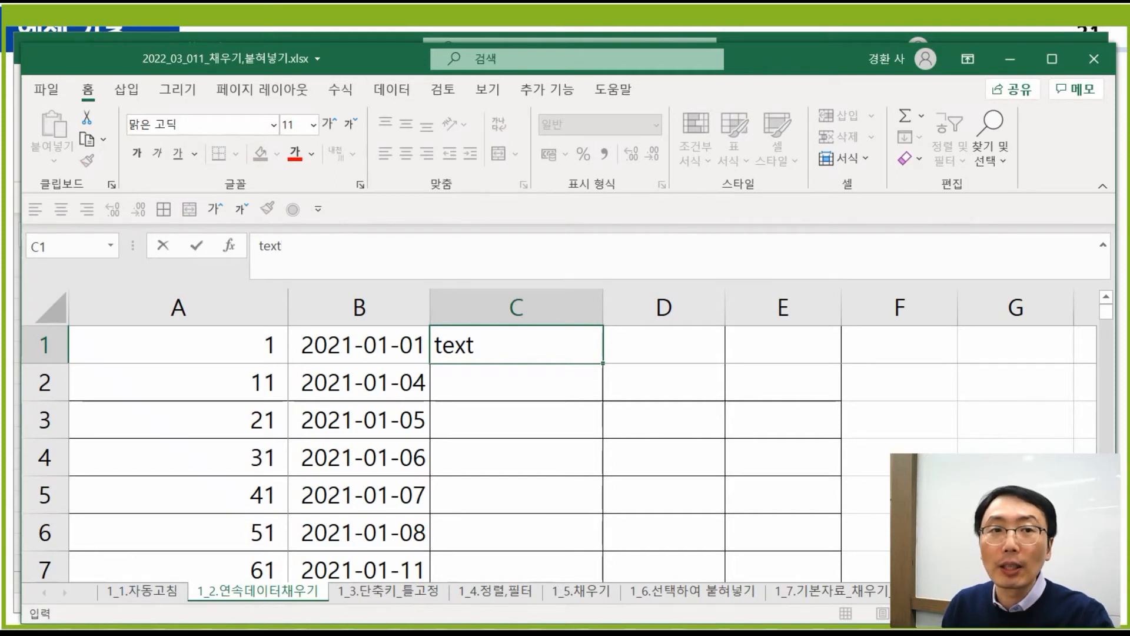
{"action": "left_click", "coordinate": [653, 411]}
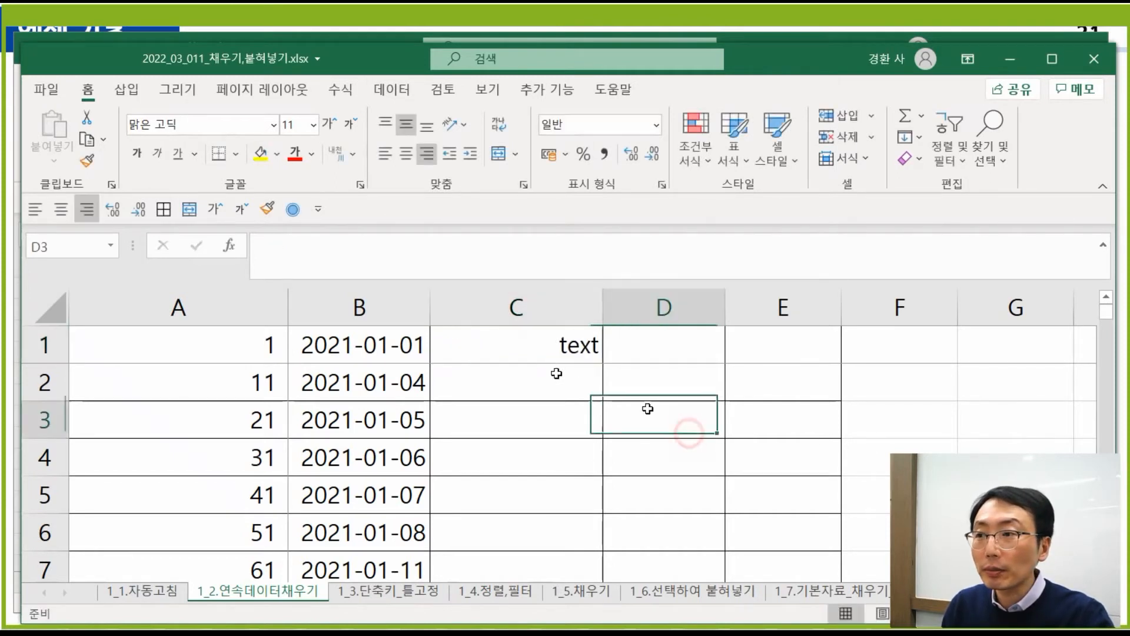
{"action": "left_click", "coordinate": [525, 342]}
{"action": "type", "text": "="}
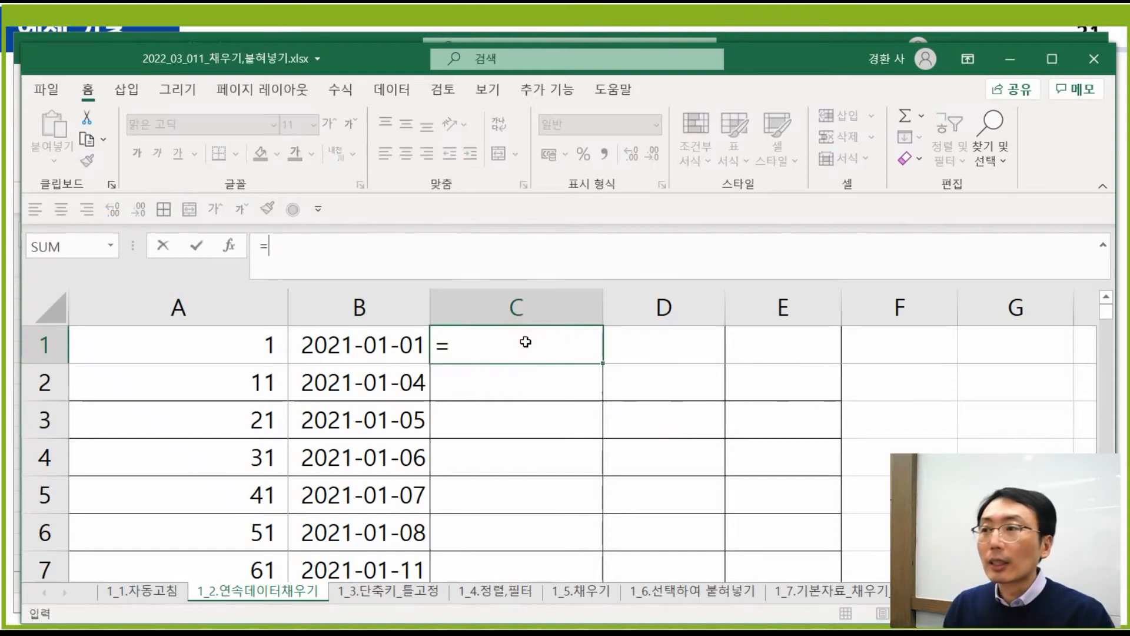
{"action": "type", "text": "text"}
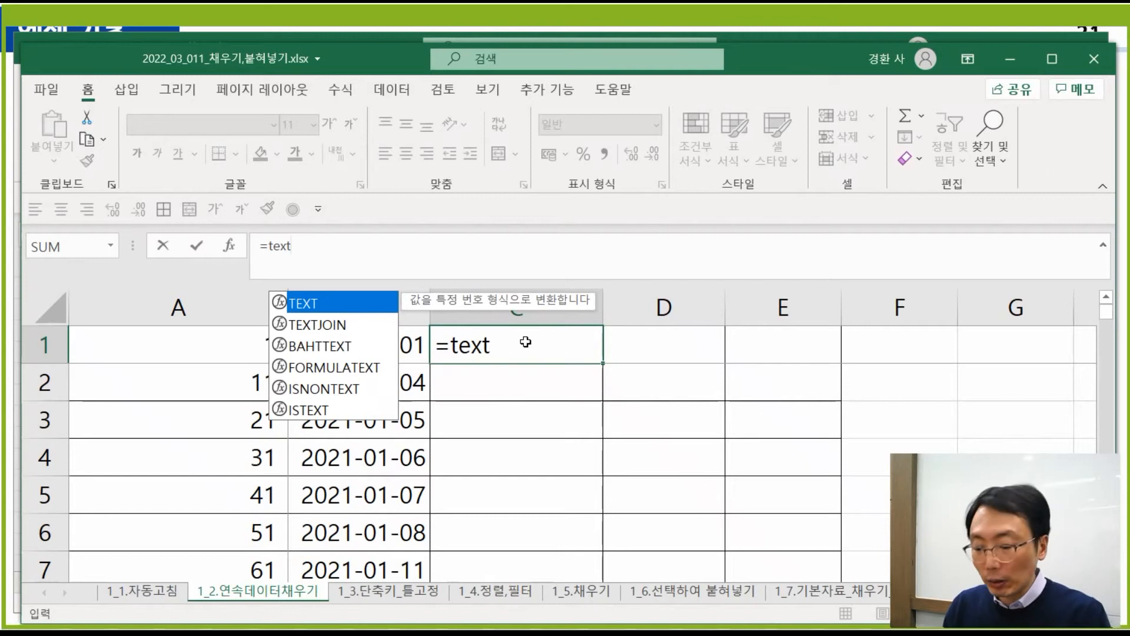
{"action": "type", "text": "("}
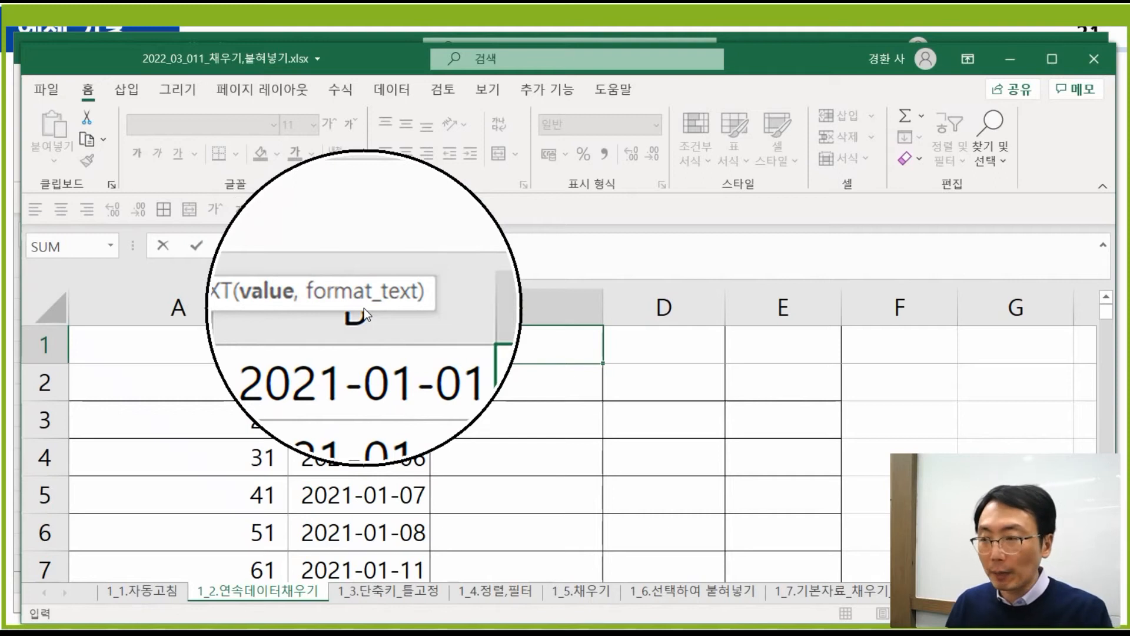
{"action": "key", "text": "Escape"}
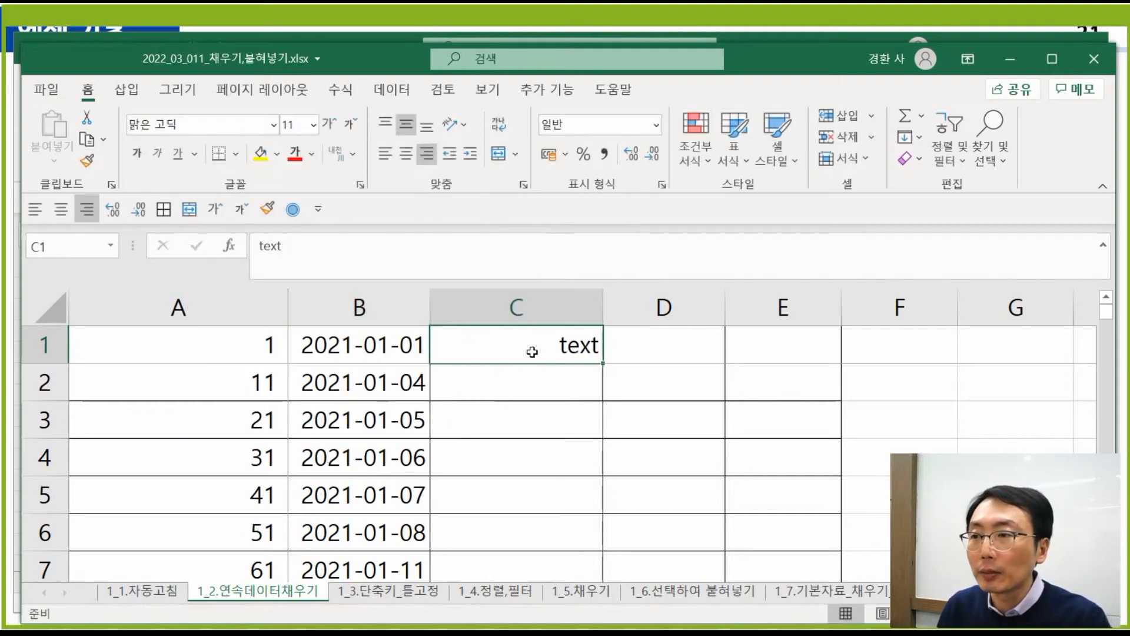
- Enter =TEXT(B1,"aaaa") in C1 to show the full Korean weekday of B1's date
{"action": "type", "text": "=te"}
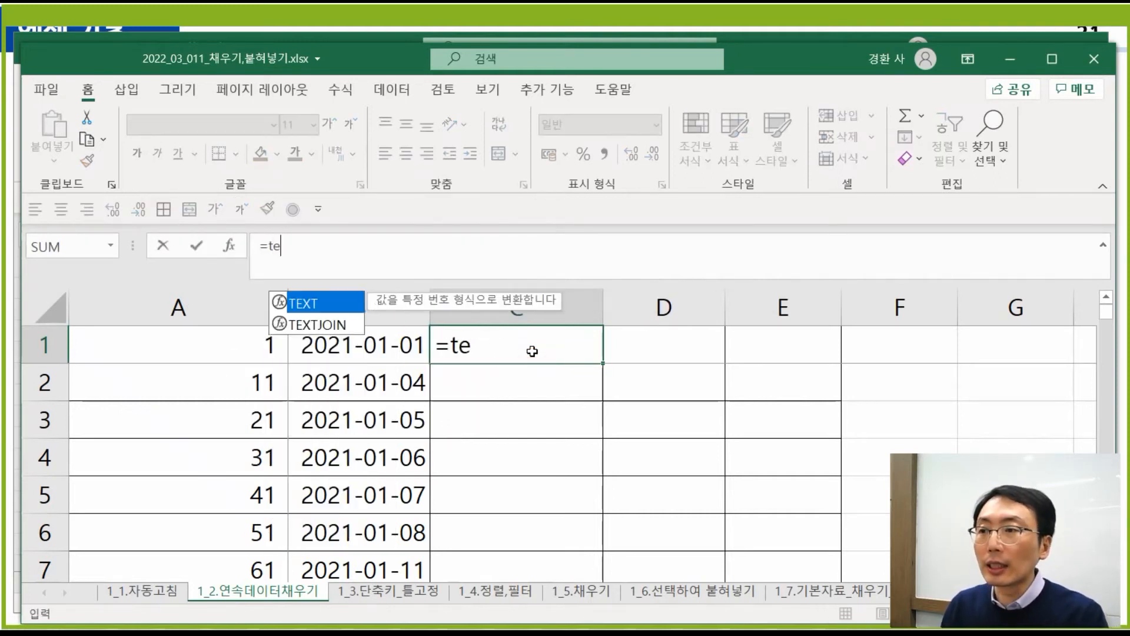
{"action": "type", "text": "xt("}
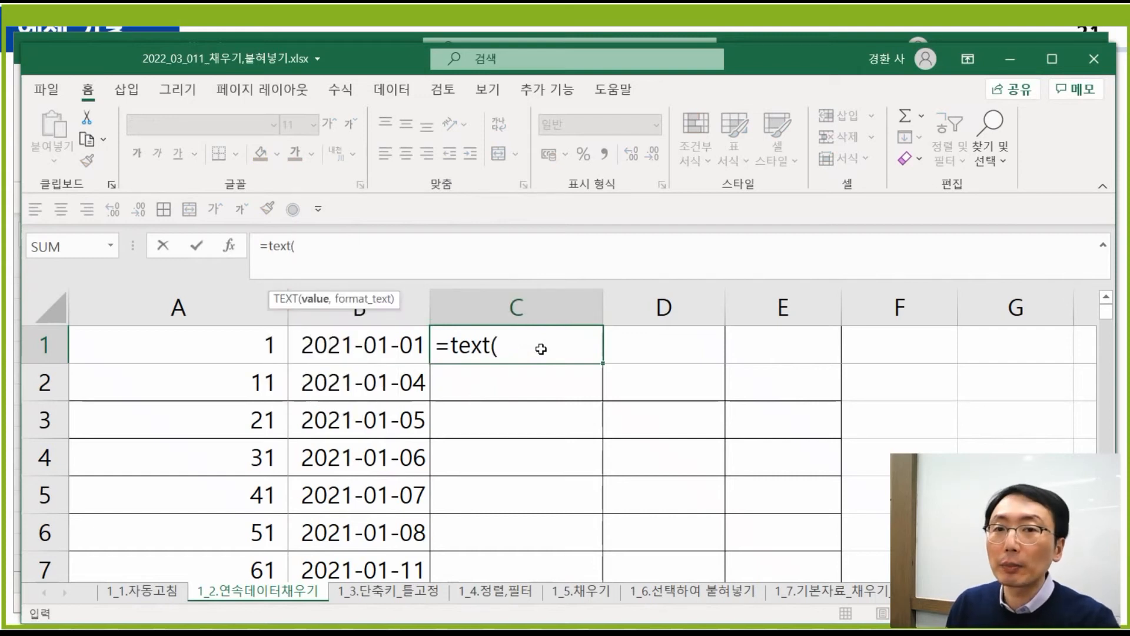
{"action": "left_click", "coordinate": [352, 350]}
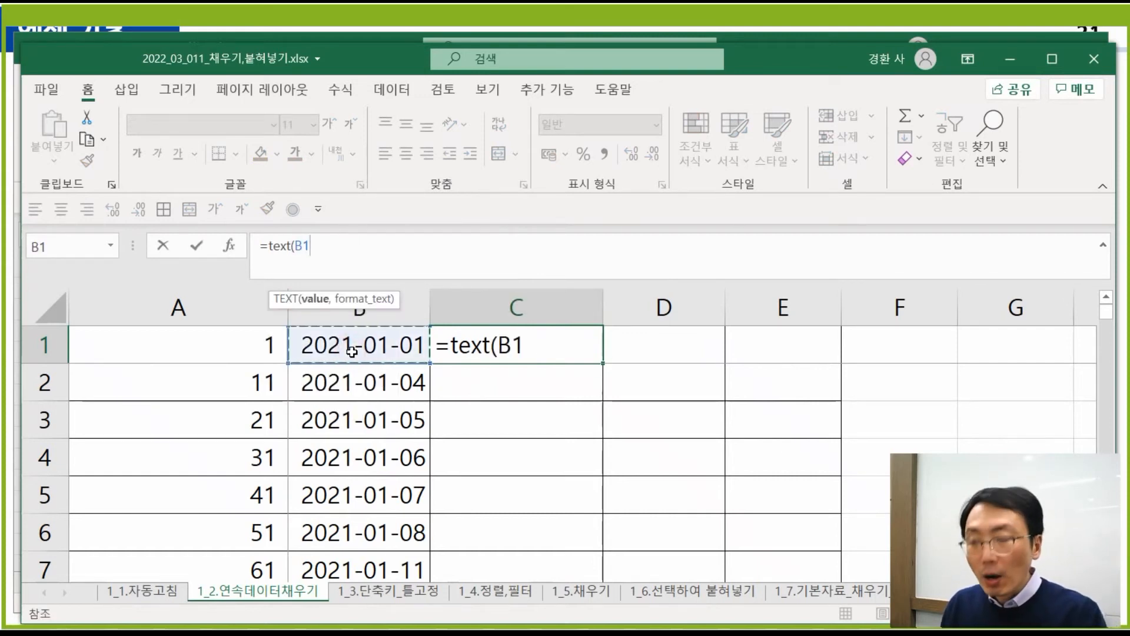
{"action": "type", "text": ","}
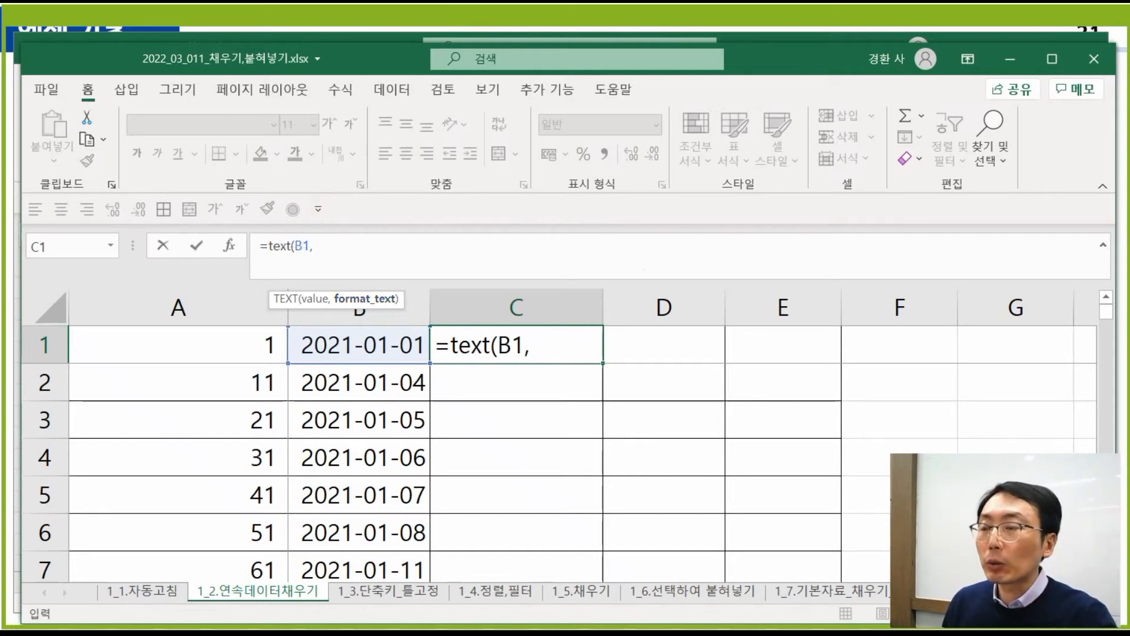
{"action": "type", "text": "\""}
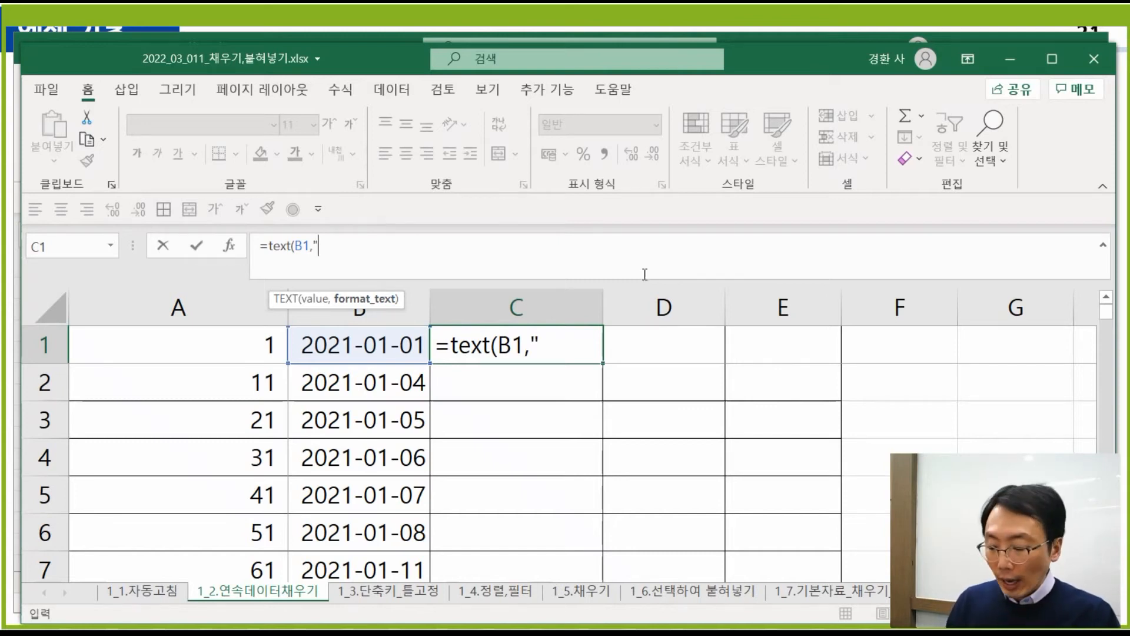
{"action": "type", "text": "aa"}
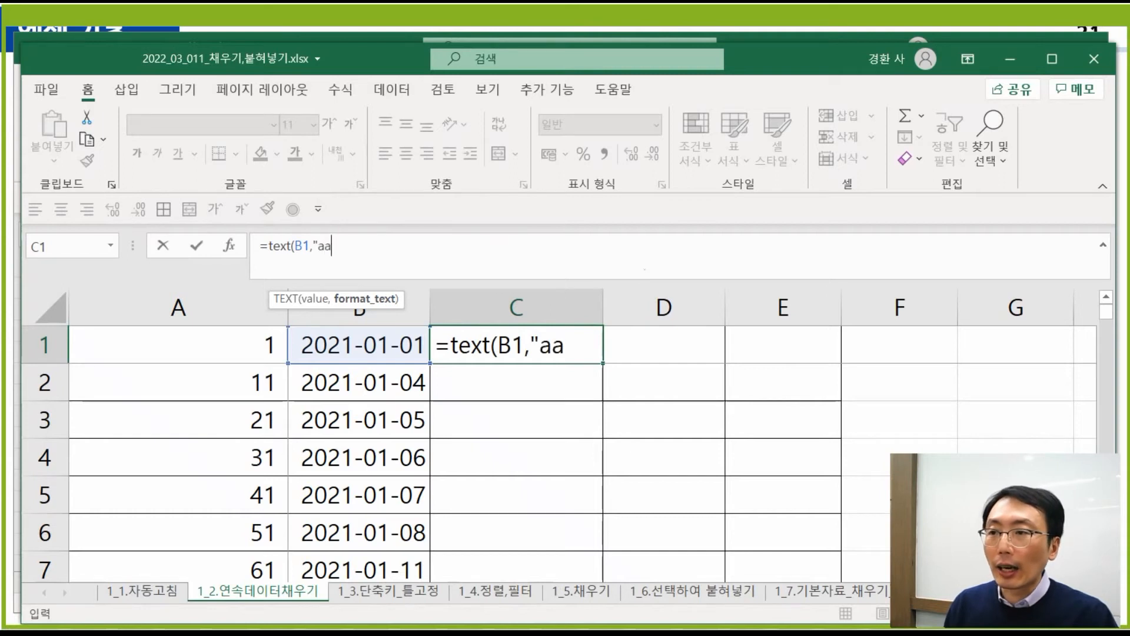
{"action": "type", "text": "aa"}
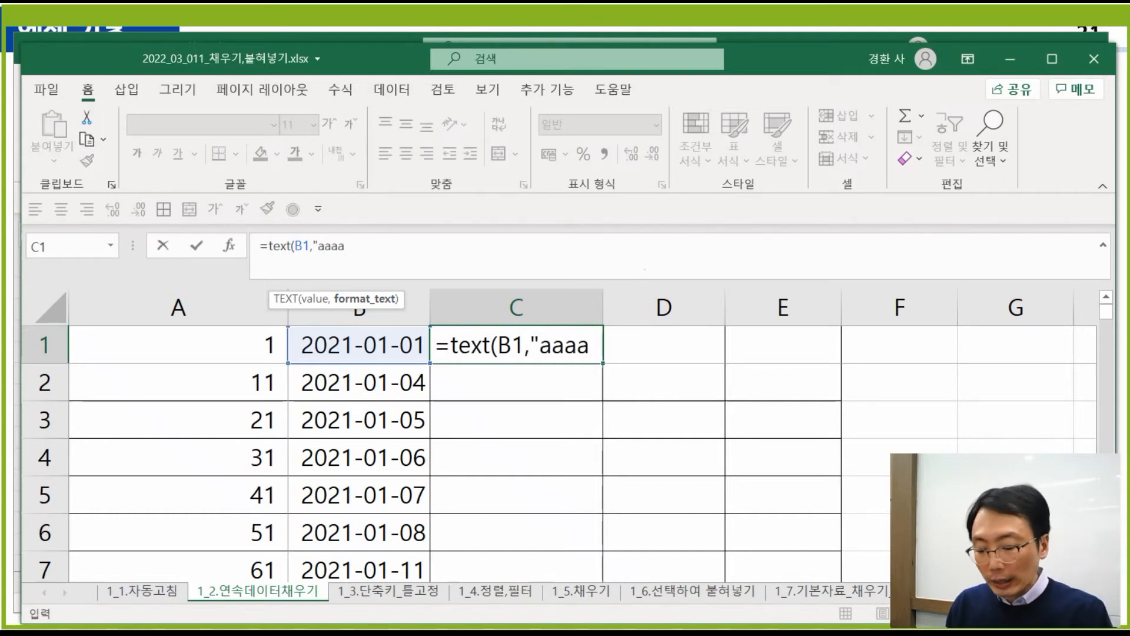
{"action": "type", "text": "\""}
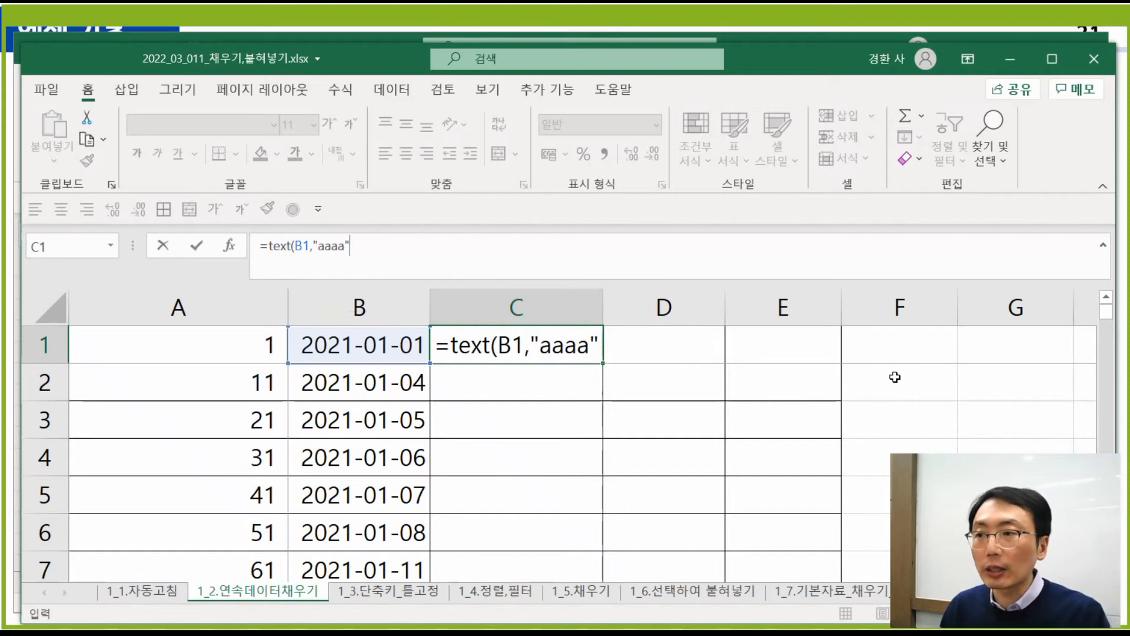
{"action": "key", "text": "Return"}
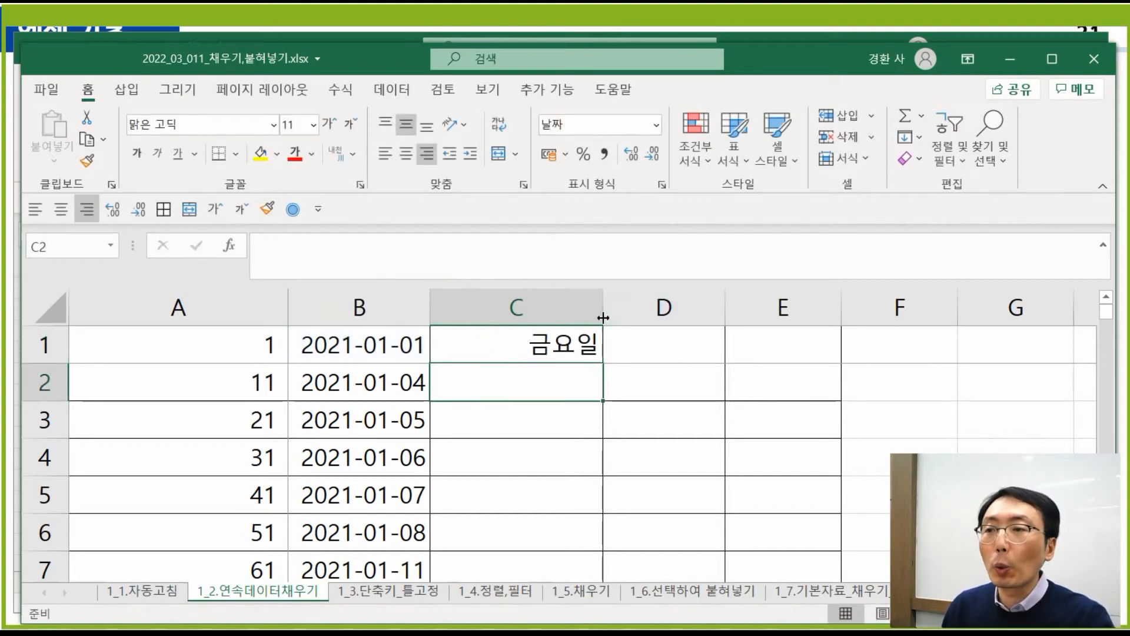
- Widen column C and inspect B1's date format and C1's =TEXT(B1,"aaaa") formula
{"action": "left_click_drag", "start_coordinate": [601, 315], "coordinate": [641, 320]}
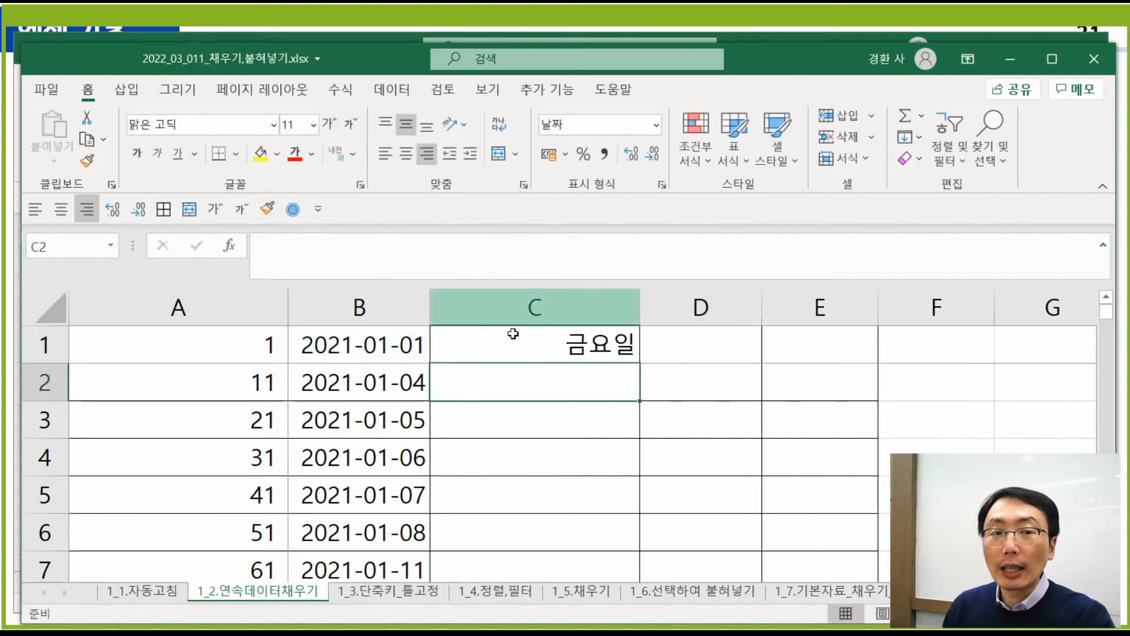
{"action": "left_click", "coordinate": [397, 352]}
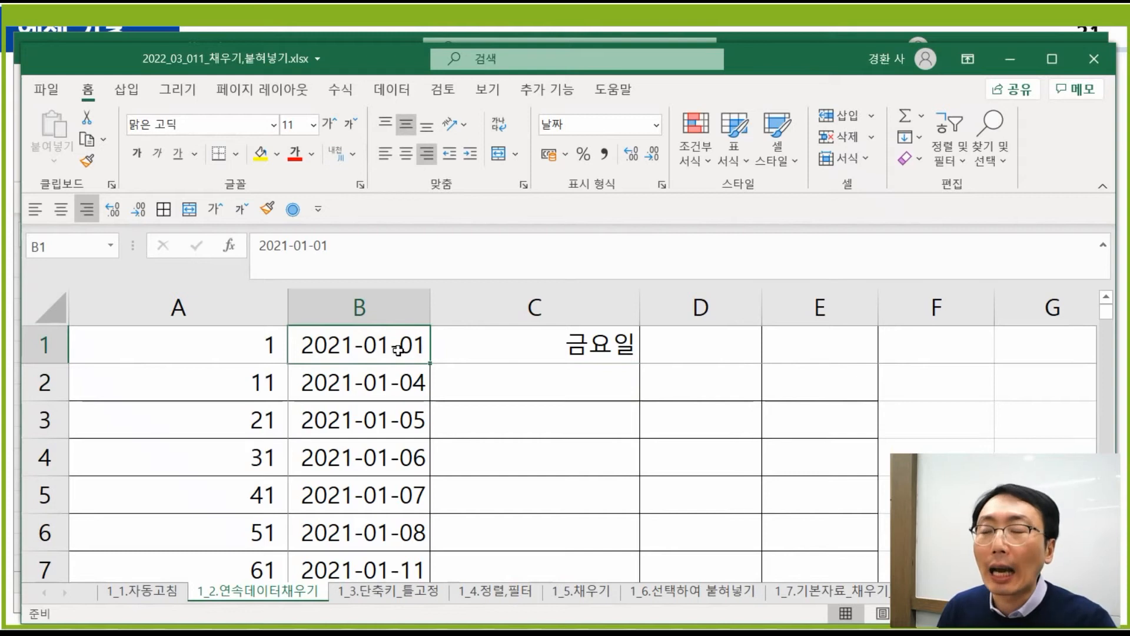
{"action": "left_click", "coordinate": [709, 352]}
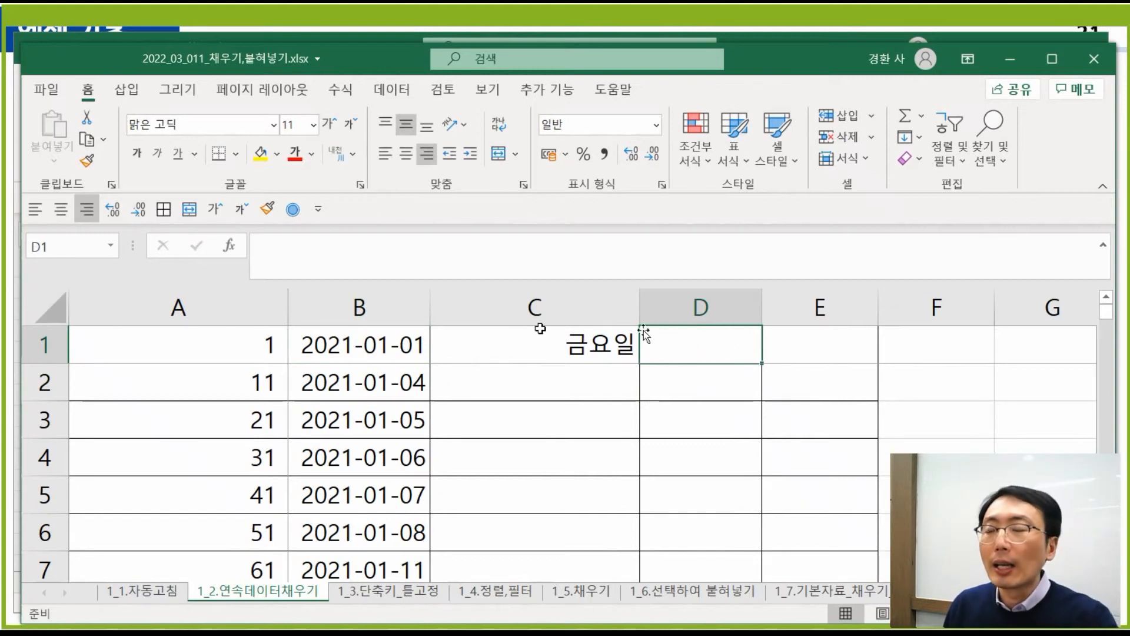
{"action": "left_click", "coordinate": [391, 346]}
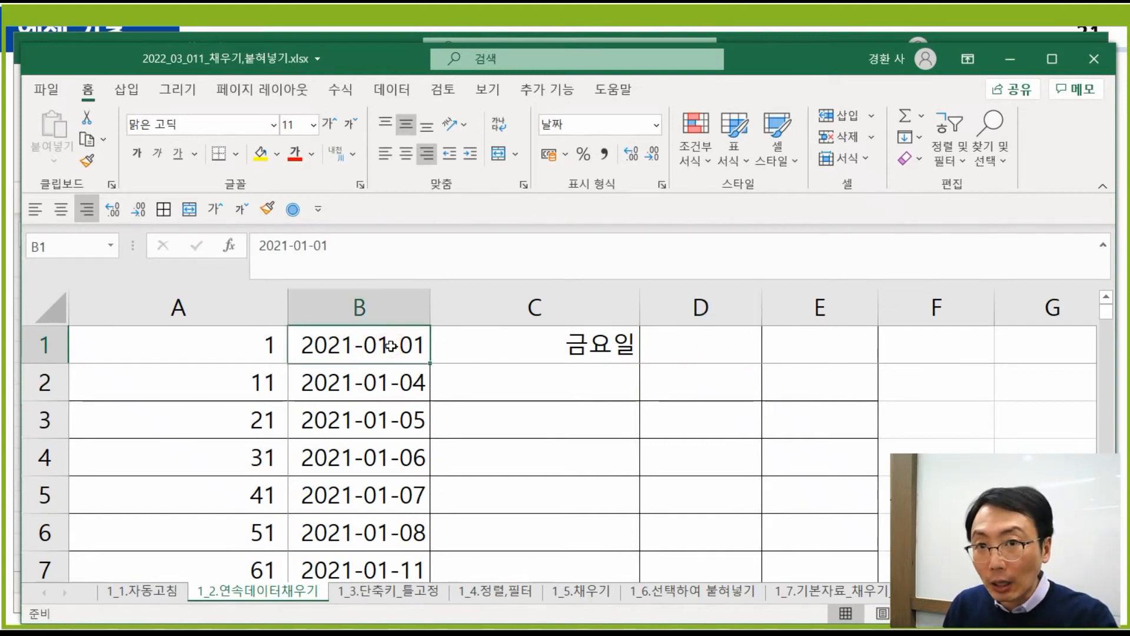
{"action": "left_click", "coordinate": [549, 351]}
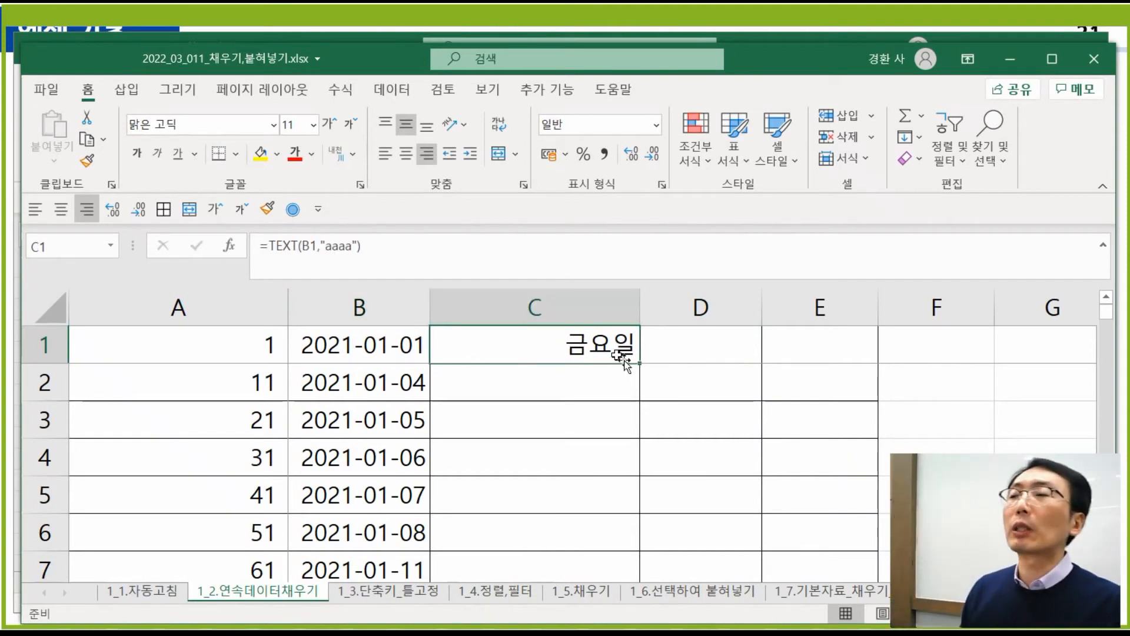
{"action": "double_click", "coordinate": [569, 335]}
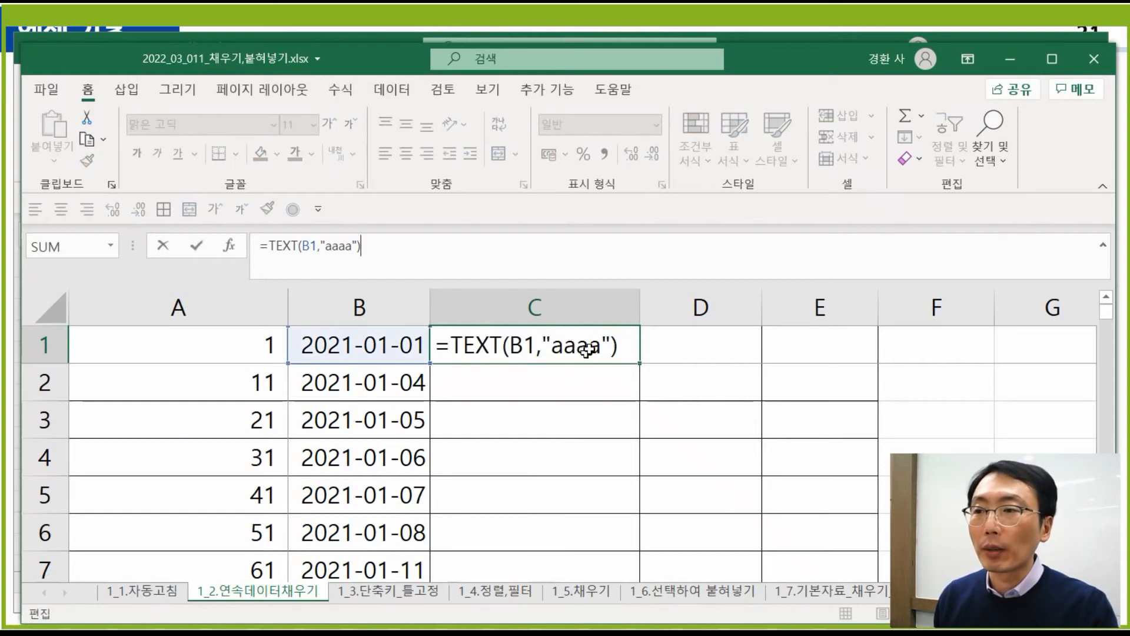
{"action": "key", "text": "Escape"}
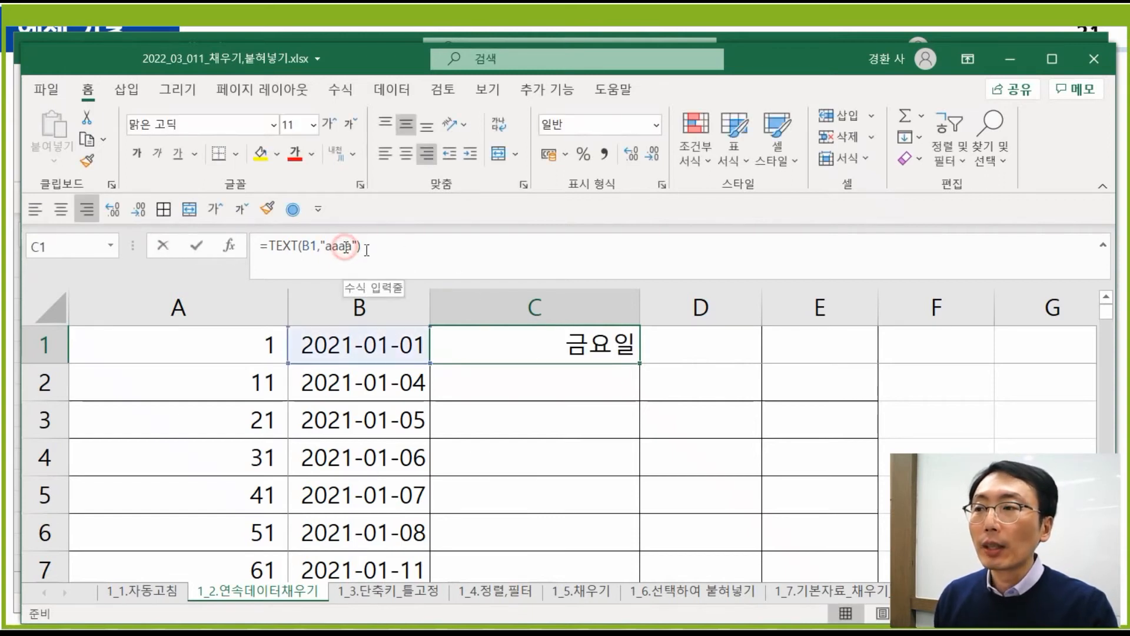
- Shorten C1's format code to "aaa" for abbreviated Korean weekdays
{"action": "left_click", "coordinate": [352, 247]}
{"action": "key", "text": "BackSpace"}
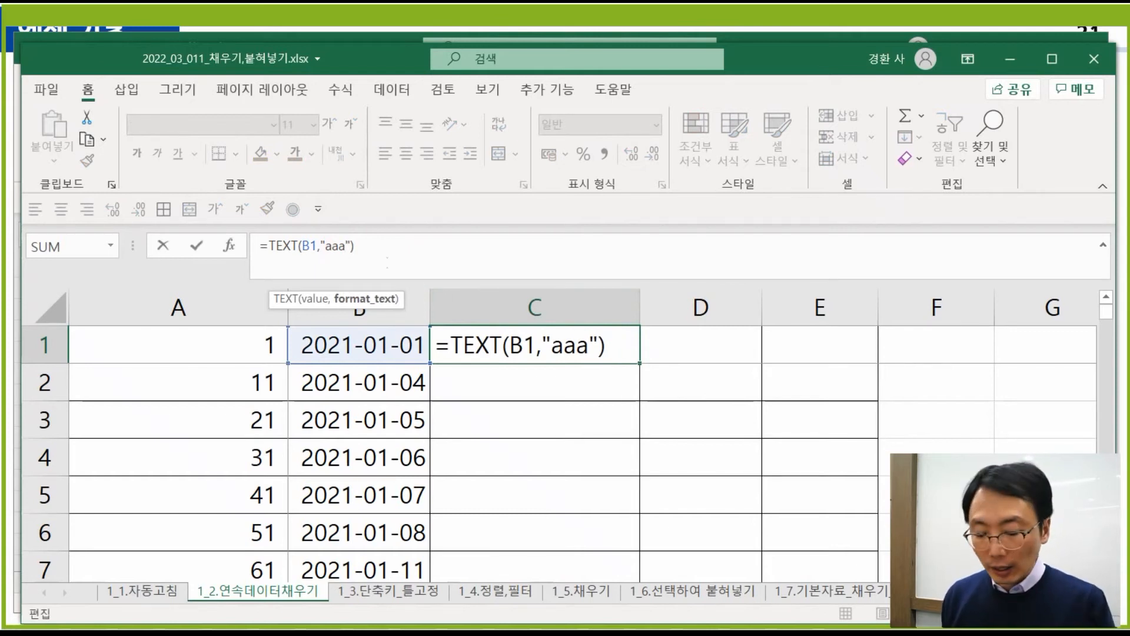
{"action": "key", "text": "Return"}
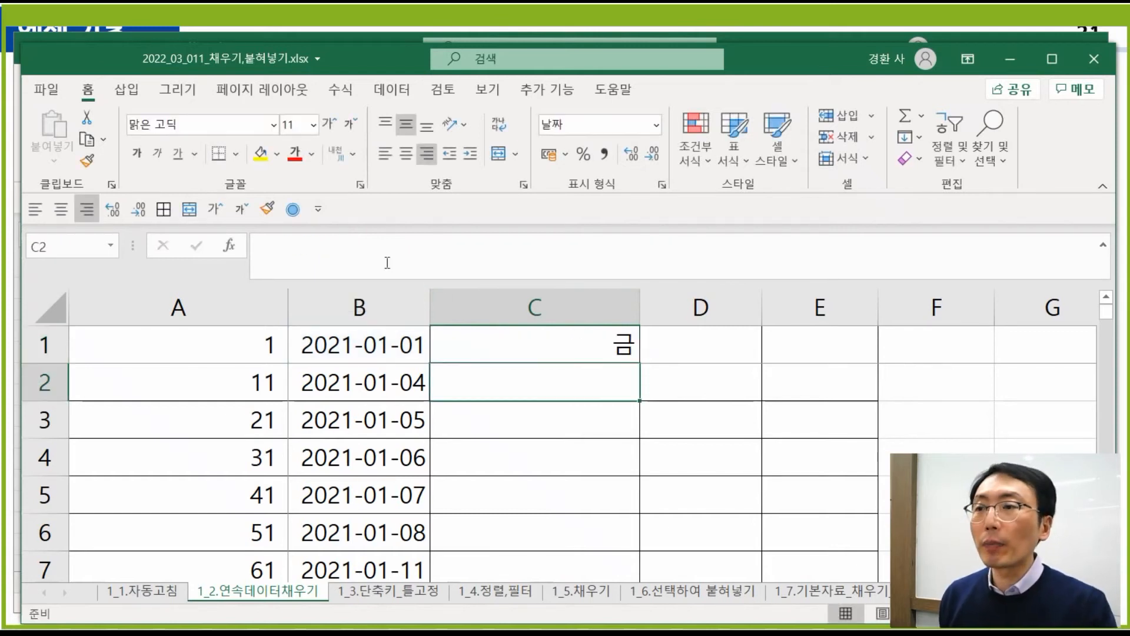
- Fill C1's =TEXT(B1,"aaa") formula down column C, showing 금, 월, 화 and so on
{"action": "left_click", "coordinate": [620, 344]}
{"action": "double_click", "coordinate": [640, 365]}
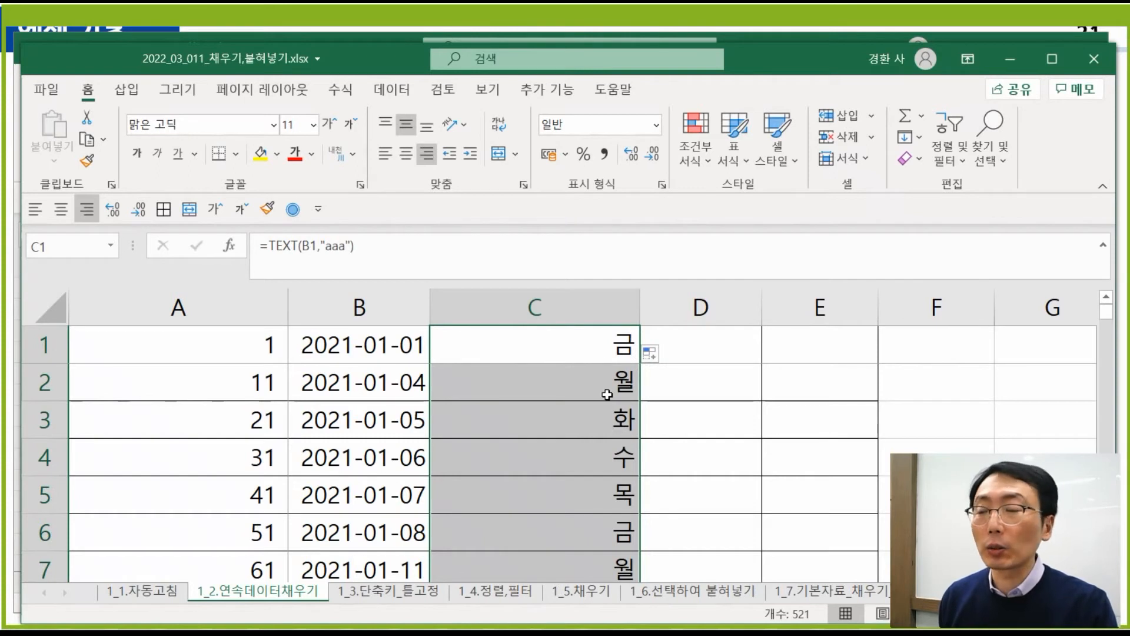
{"action": "left_click", "coordinate": [566, 346]}
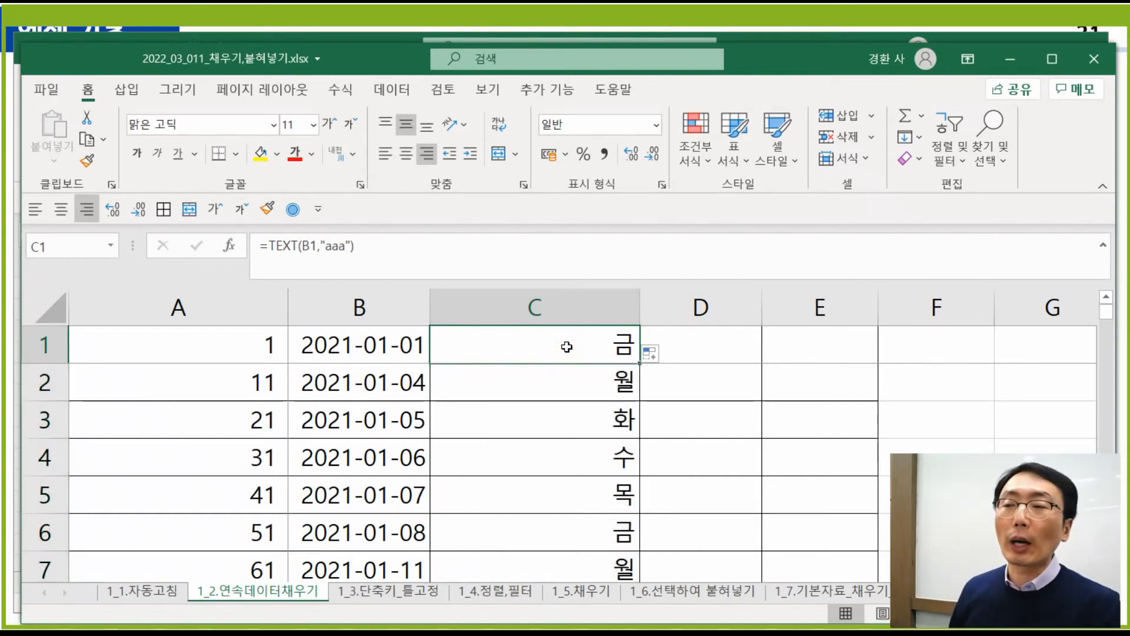
- Change C1's format code to "dddd" and fill it down column C
{"action": "left_click", "coordinate": [326, 247]}
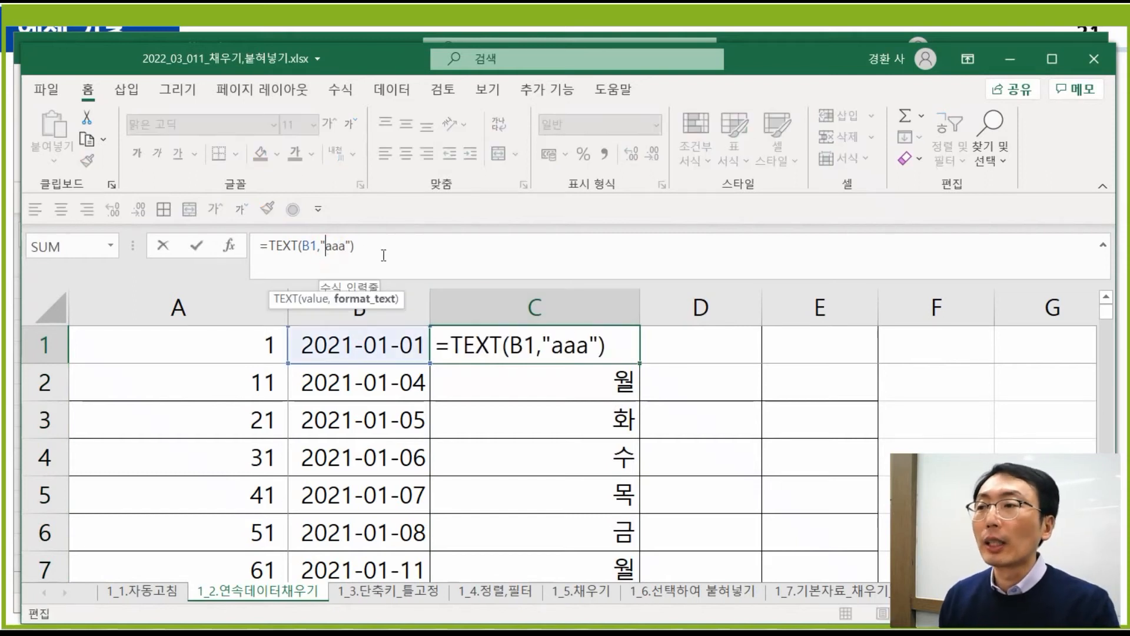
{"action": "type", "text": "dddd"}
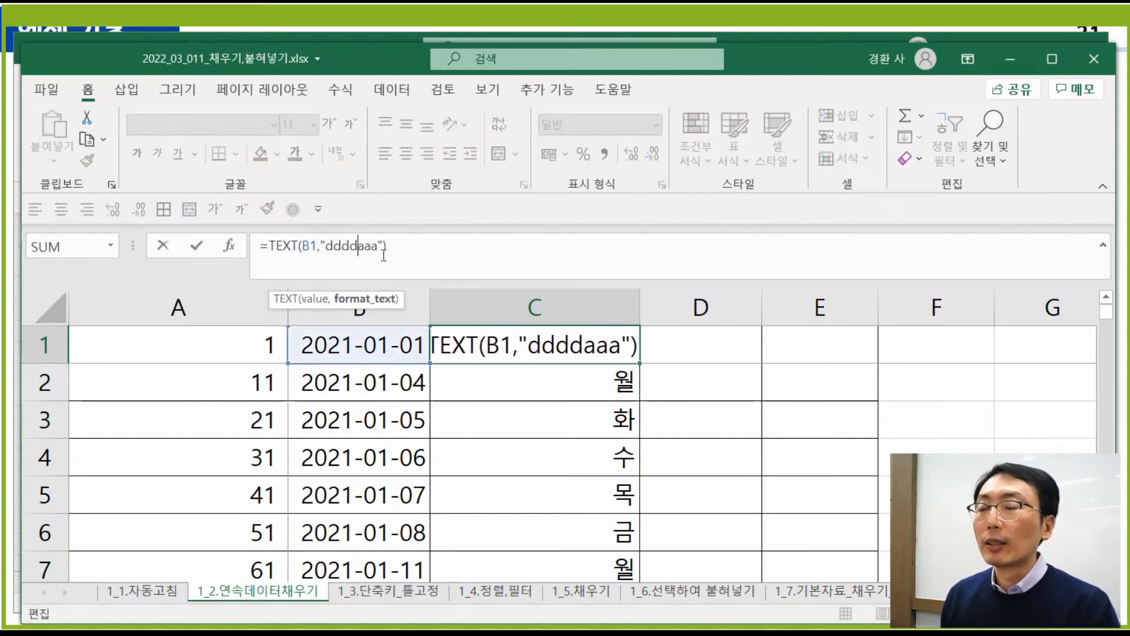
{"action": "key", "text": "Delete"}
{"action": "key", "text": "Delete"}
{"action": "key", "text": "Delete"}
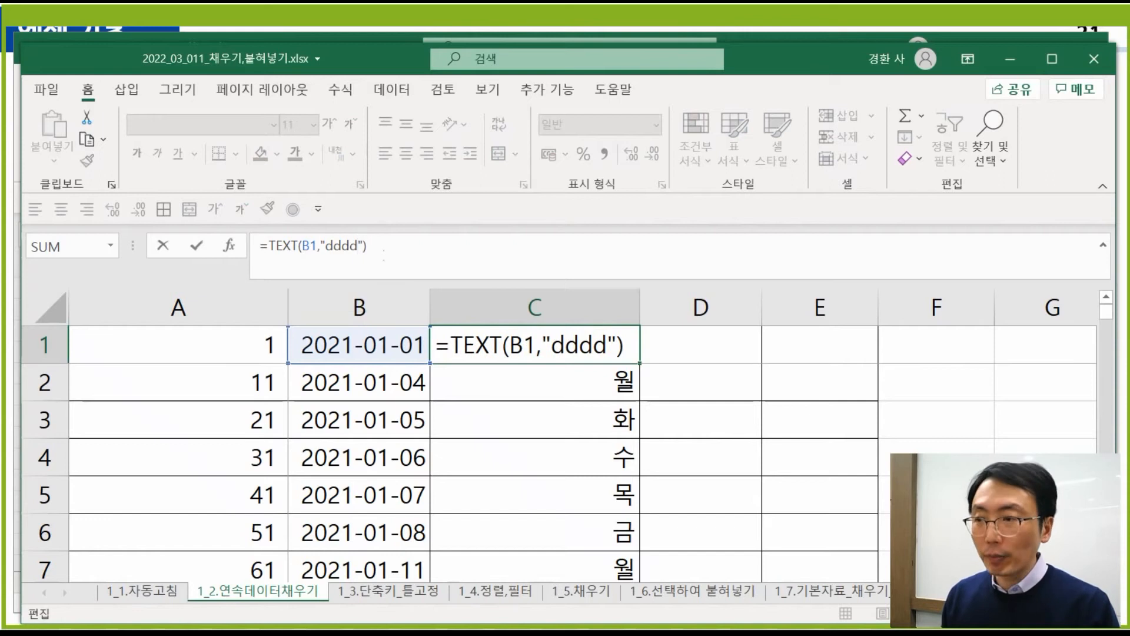
{"action": "key", "text": "Return"}
{"action": "left_click", "coordinate": [594, 352]}
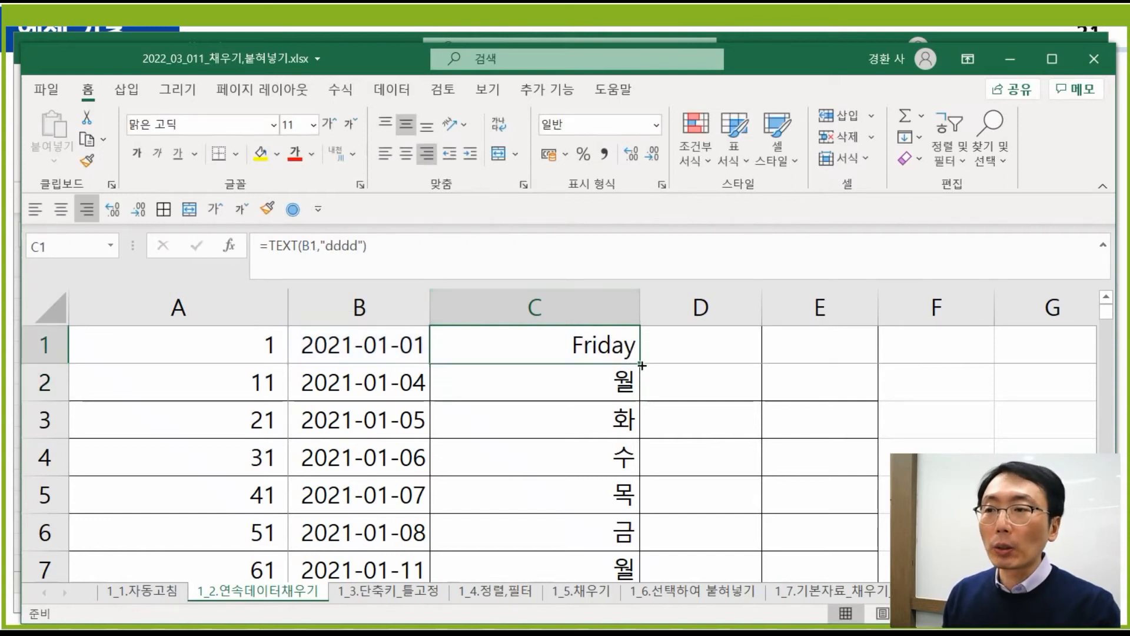
{"action": "double_click", "coordinate": [641, 364]}
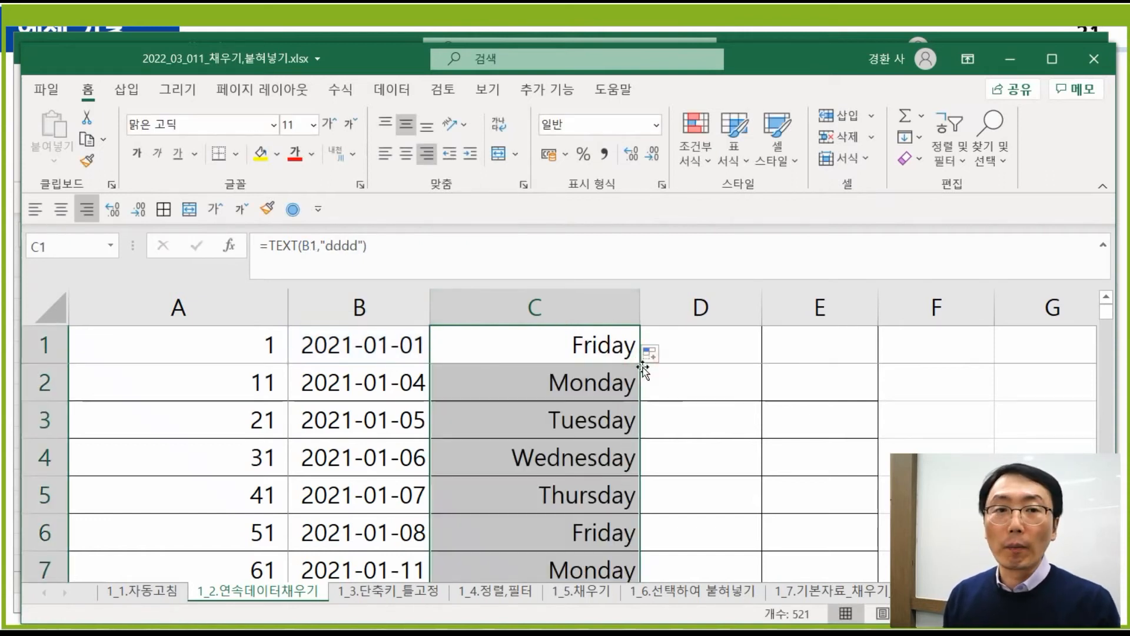
{"action": "left_click", "coordinate": [560, 354]}
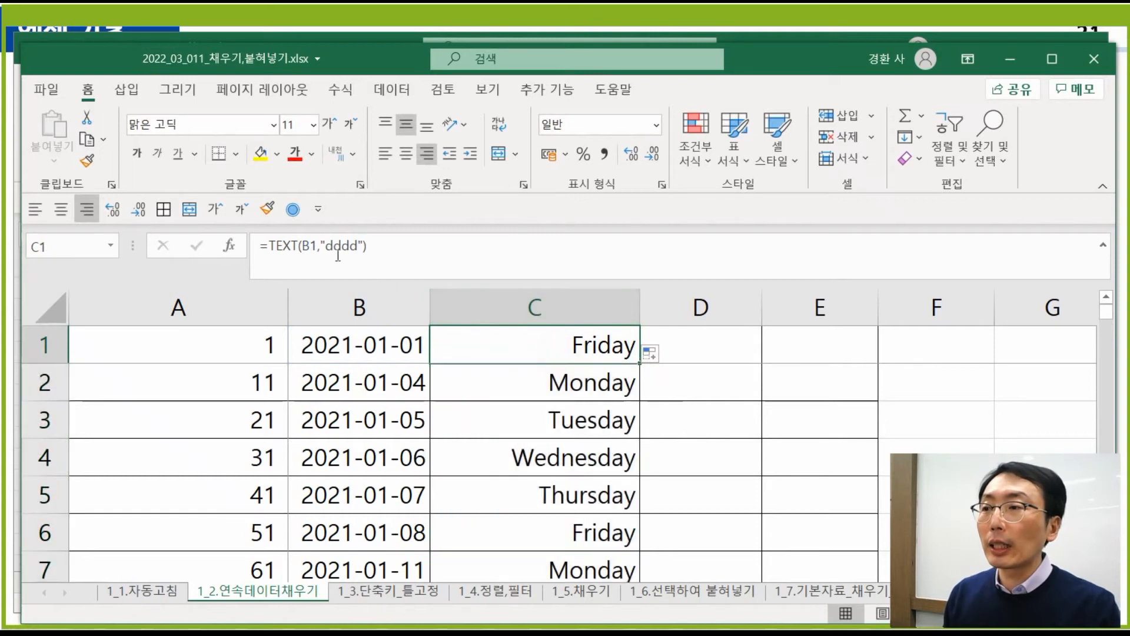
- Shorten the code to "ddd" and refill column C with Fri, Mon, Tue and so on
{"action": "left_click", "coordinate": [351, 245]}
{"action": "key", "text": "BackSpace"}
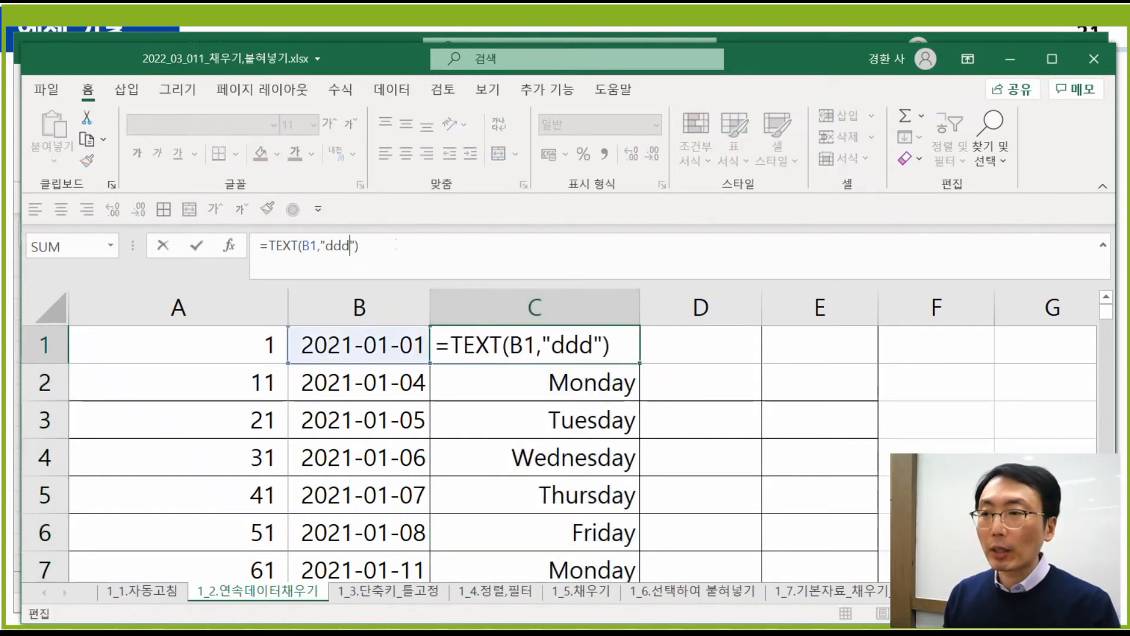
{"action": "key", "text": "Return"}
{"action": "left_click", "coordinate": [583, 337]}
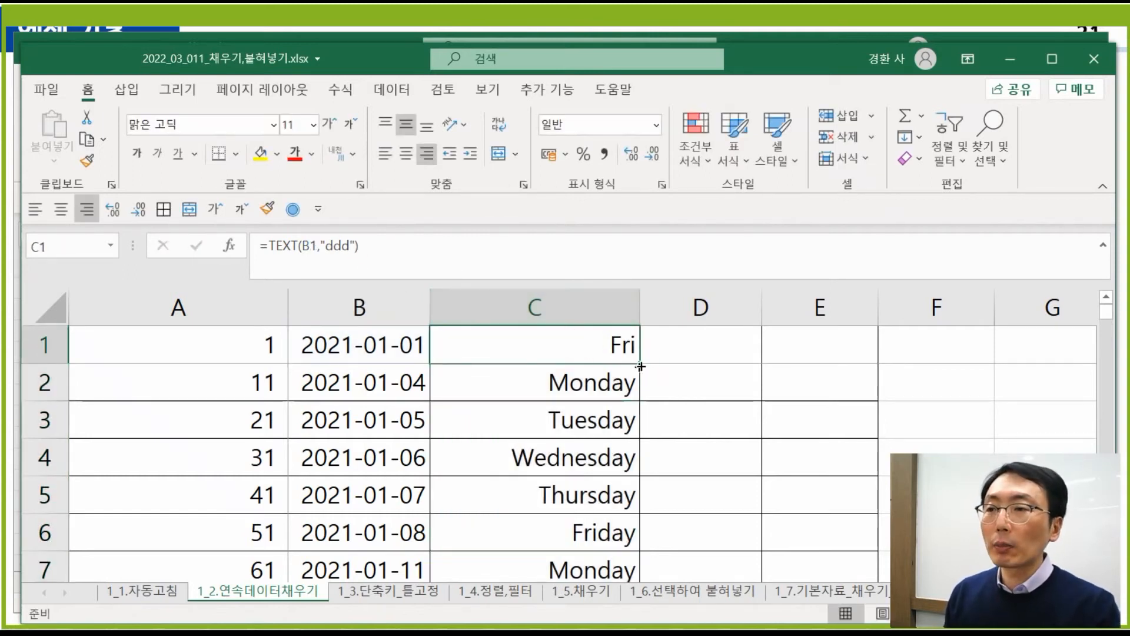
{"action": "double_click", "coordinate": [641, 364]}
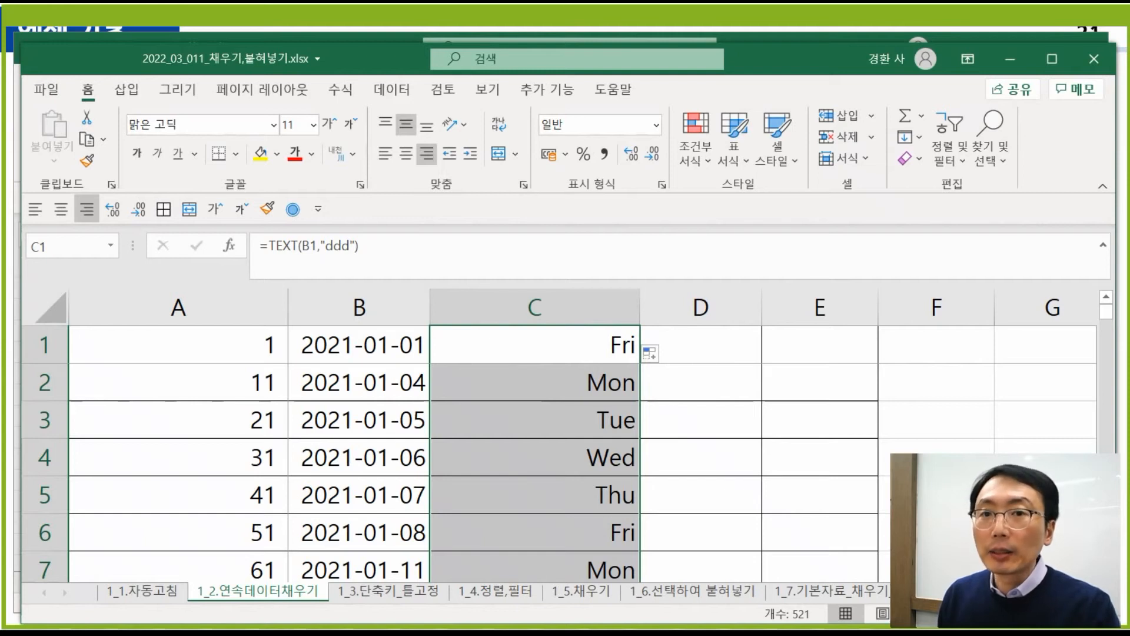
{"action": "left_click", "coordinate": [703, 354]}
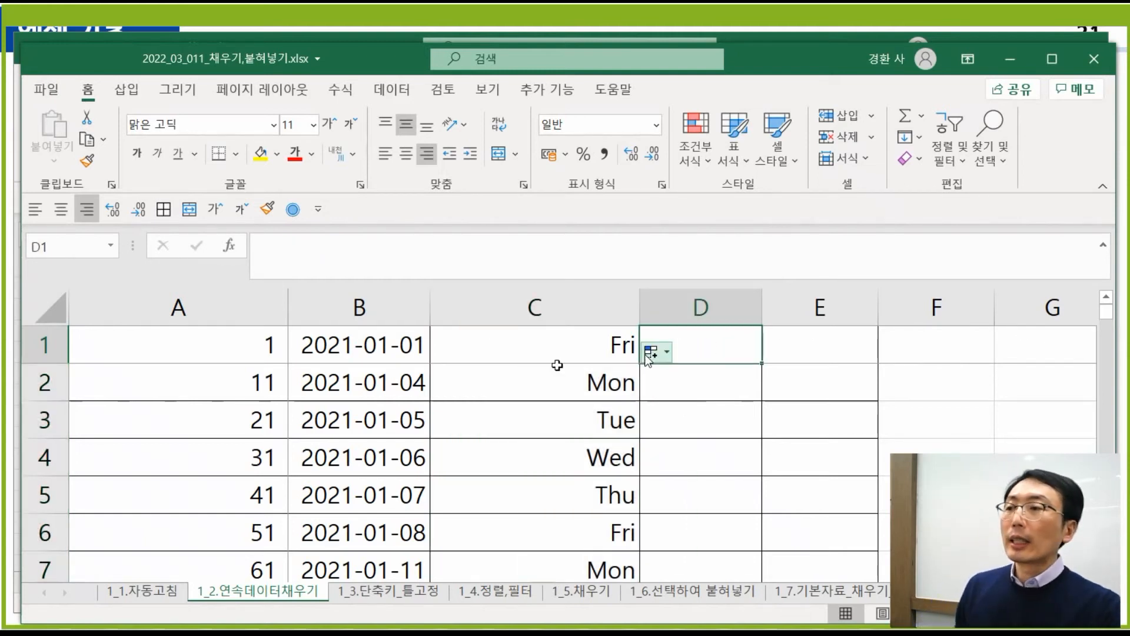
- Enter '001 in D1 as text and compare it with the number 1 in A1
{"action": "left_click", "coordinate": [241, 346]}
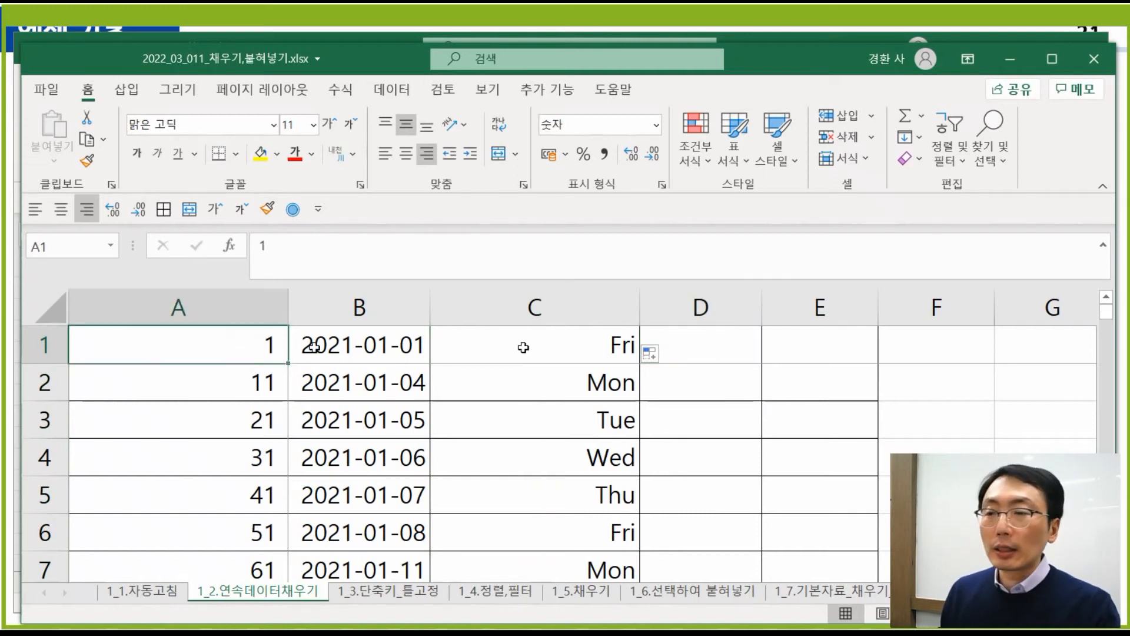
{"action": "left_click", "coordinate": [718, 344]}
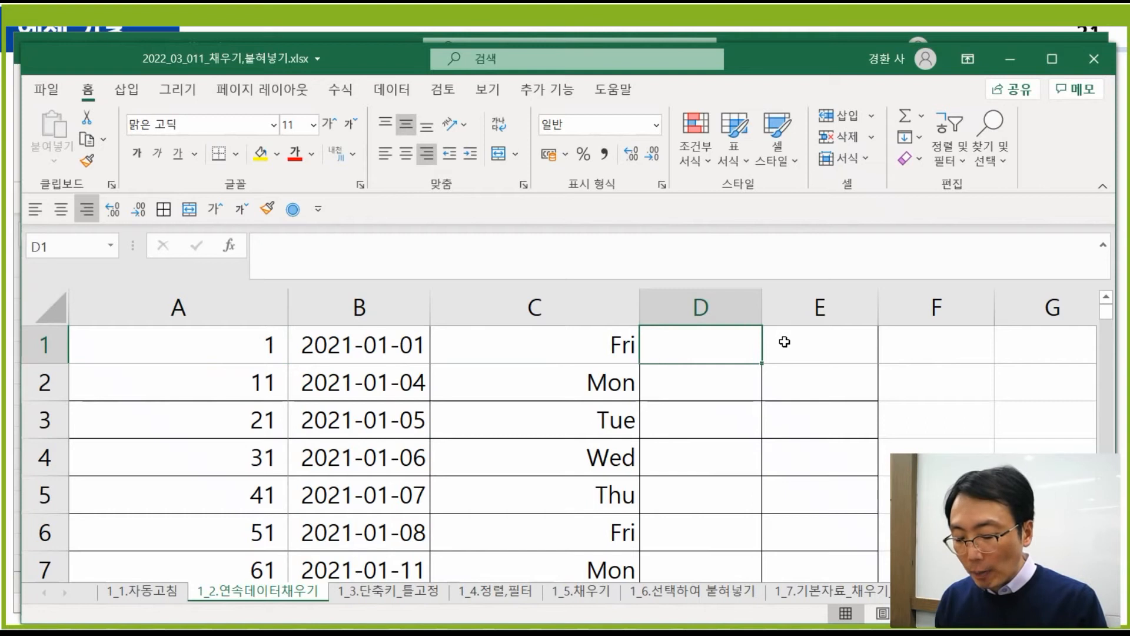
{"action": "type", "text": "'00"}
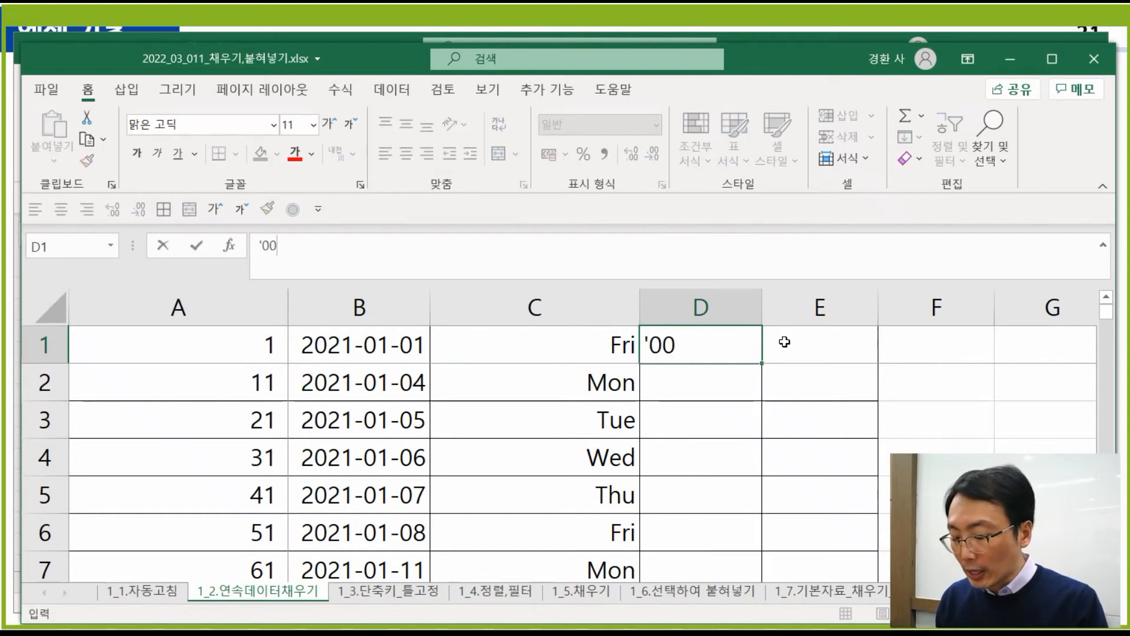
{"action": "type", "text": "1"}
{"action": "key", "text": "Return"}
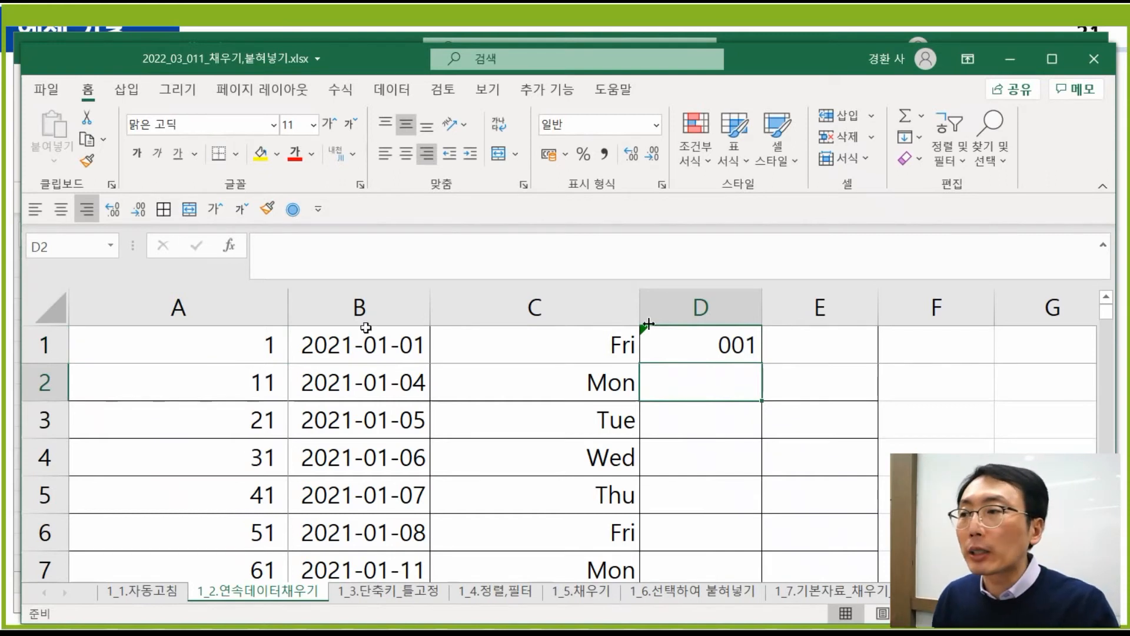
{"action": "left_click", "coordinate": [229, 350]}
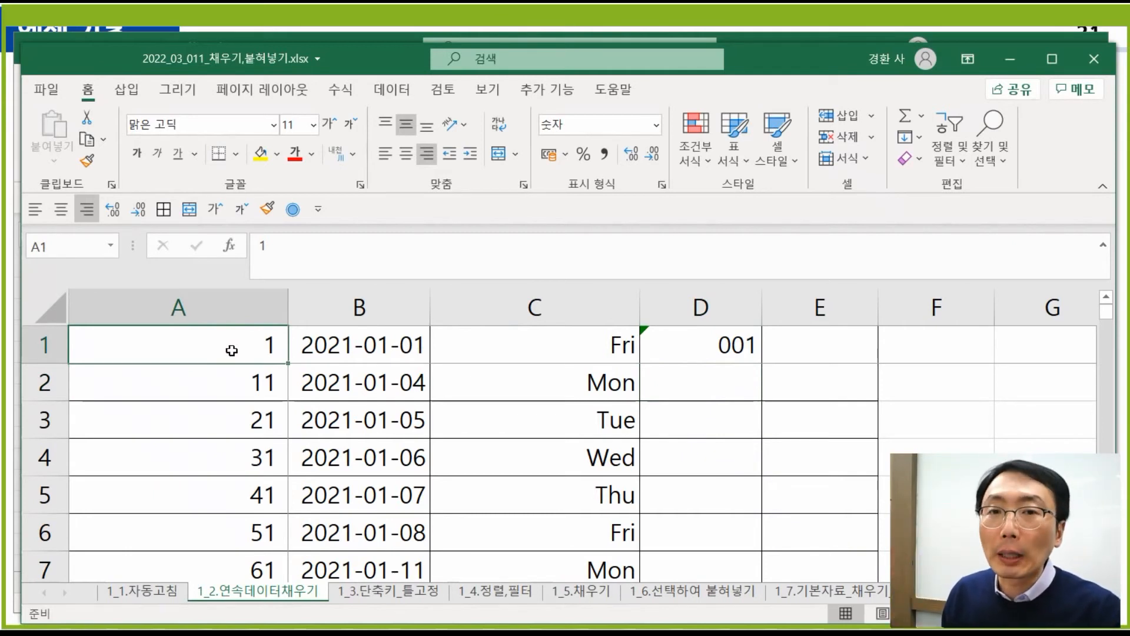
{"action": "left_click", "coordinate": [719, 354]}
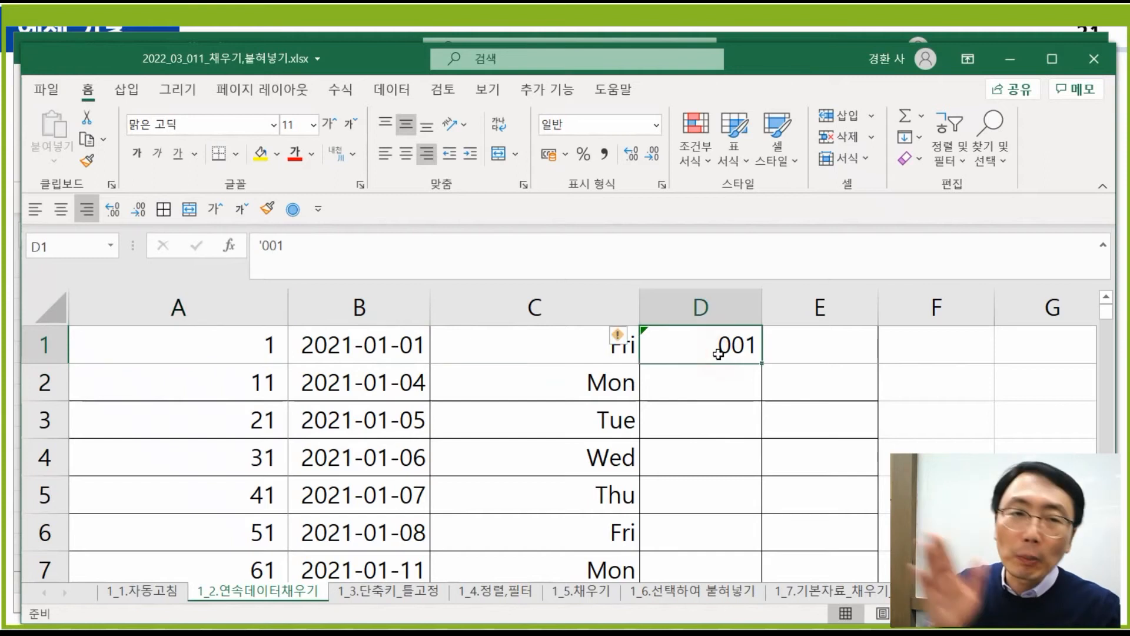
{"action": "left_click", "coordinate": [259, 350]}
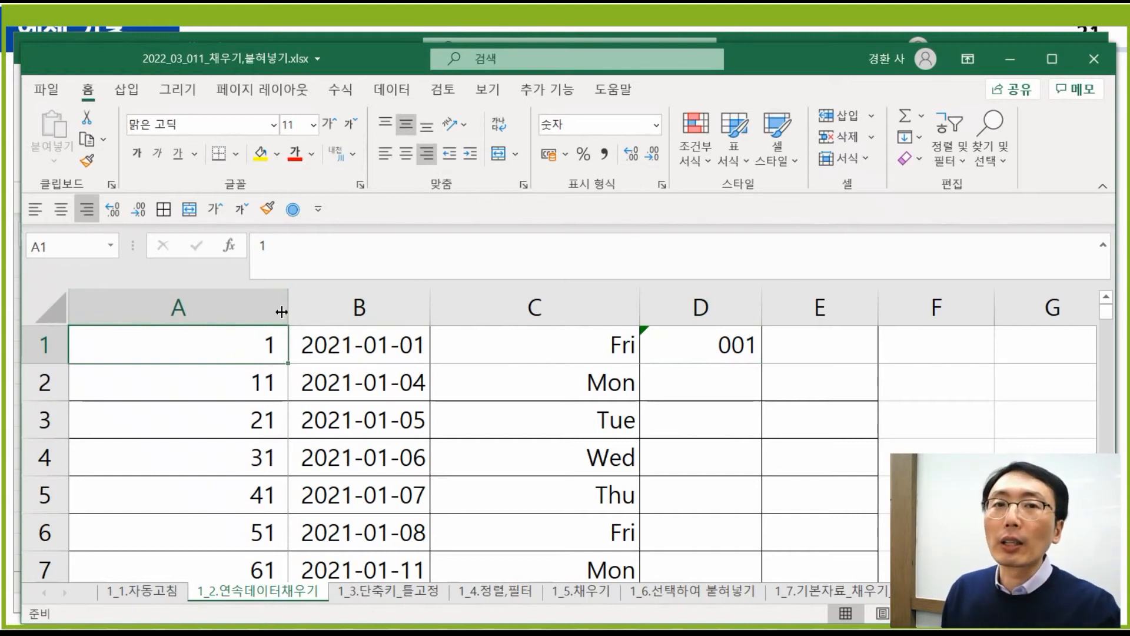
{"action": "left_click", "coordinate": [739, 351]}
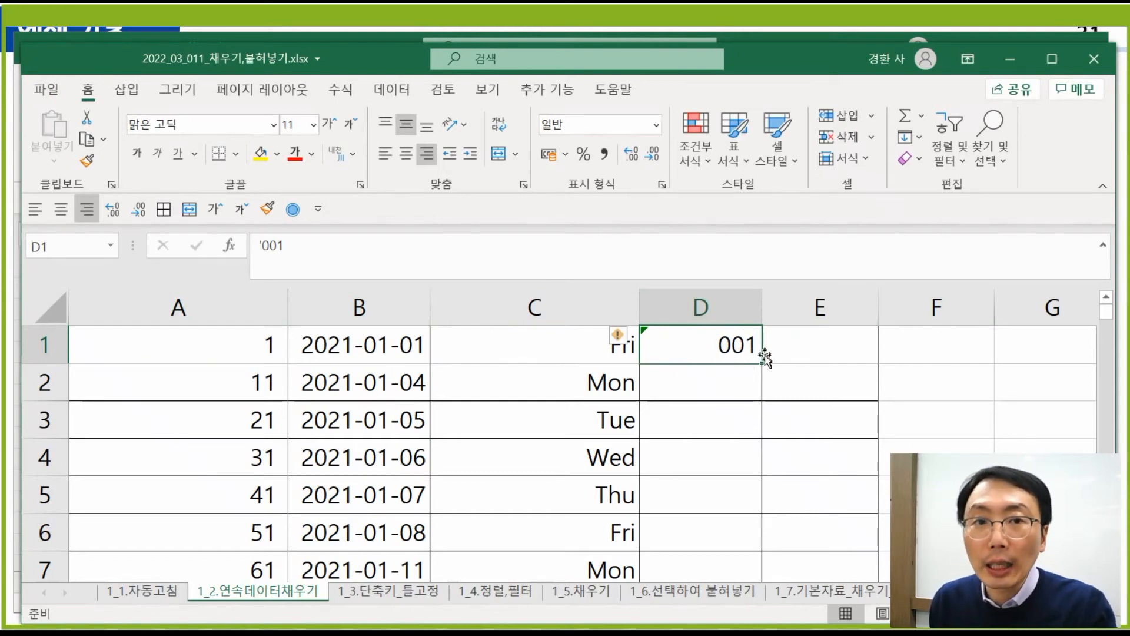
{"action": "left_click", "coordinate": [730, 370]}
{"action": "type", "text": "\""}
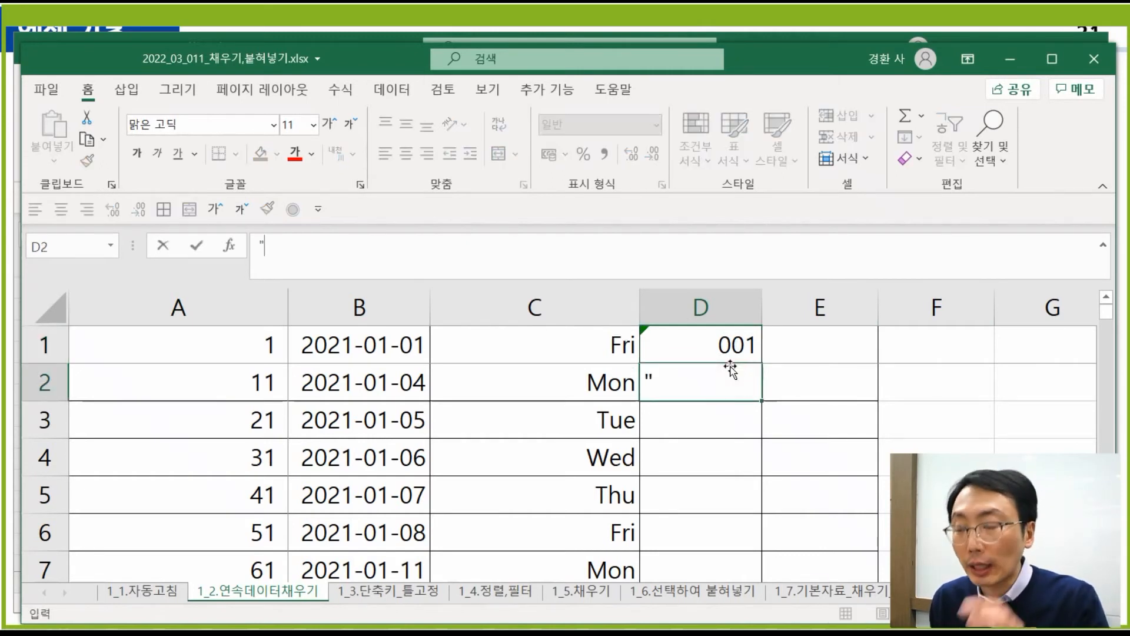
{"action": "type", "text": "00"}
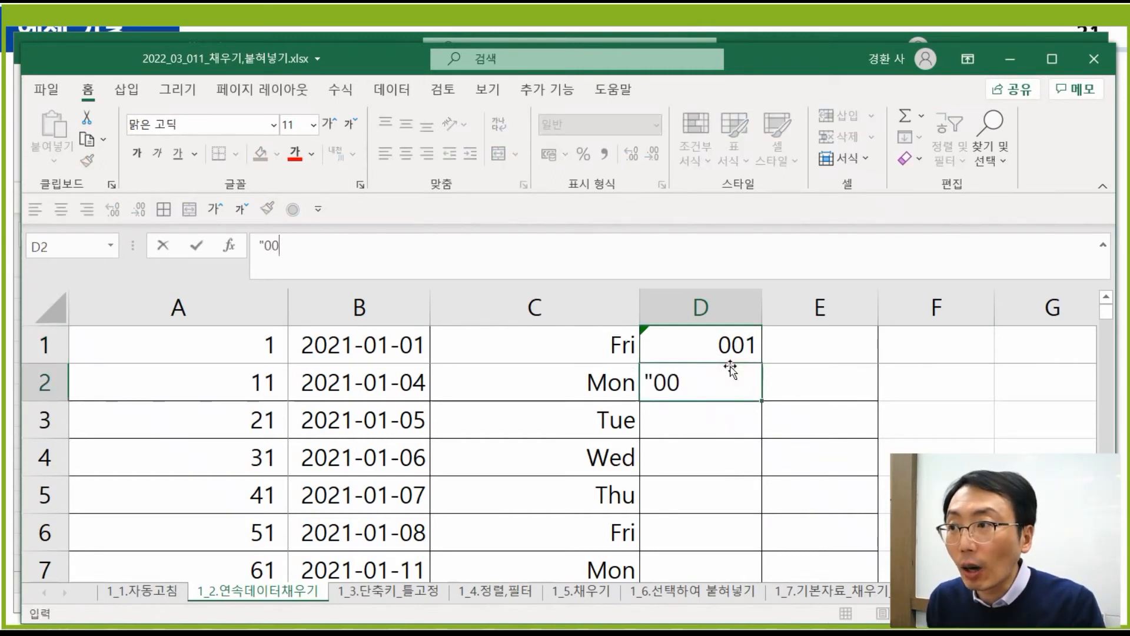
{"action": "type", "text": "0"}
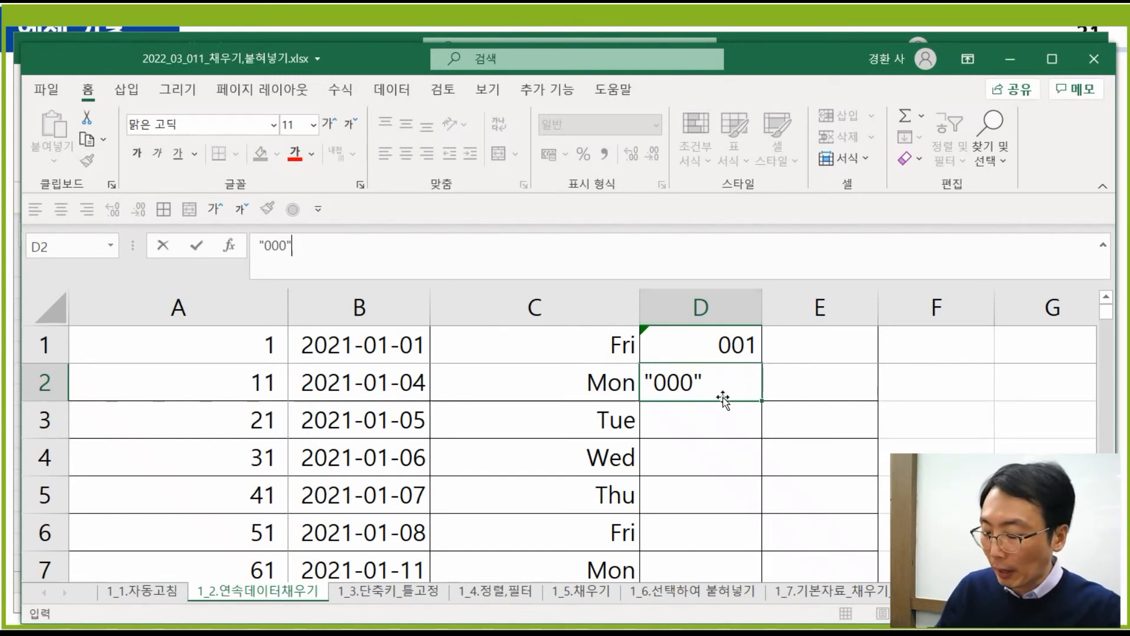
{"action": "key", "text": "Escape"}
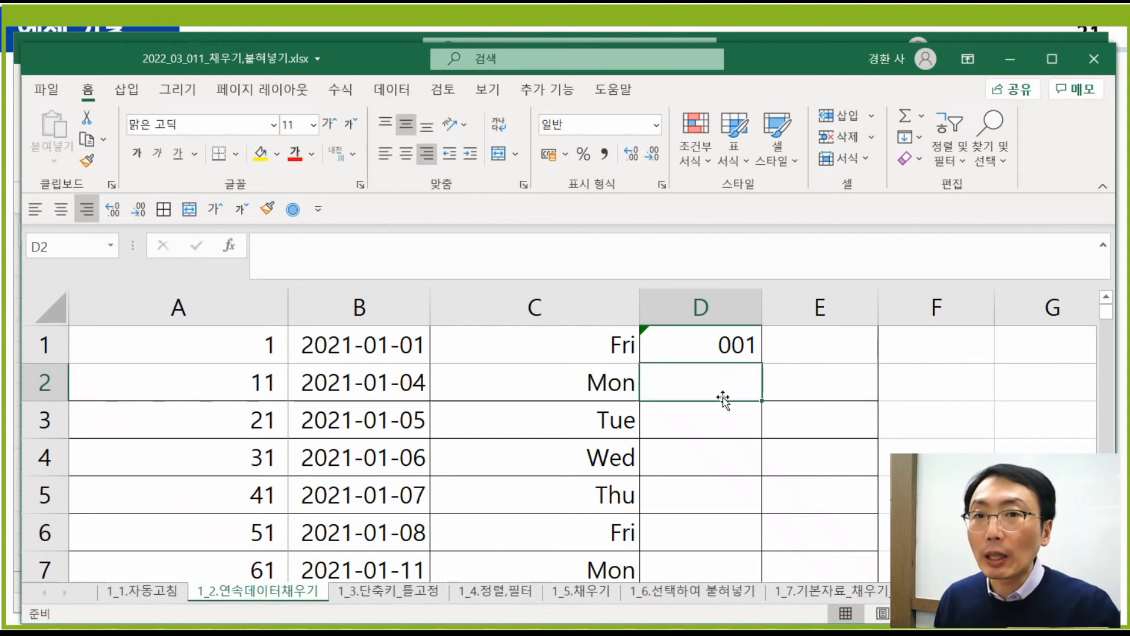
{"action": "left_click", "coordinate": [709, 347]}
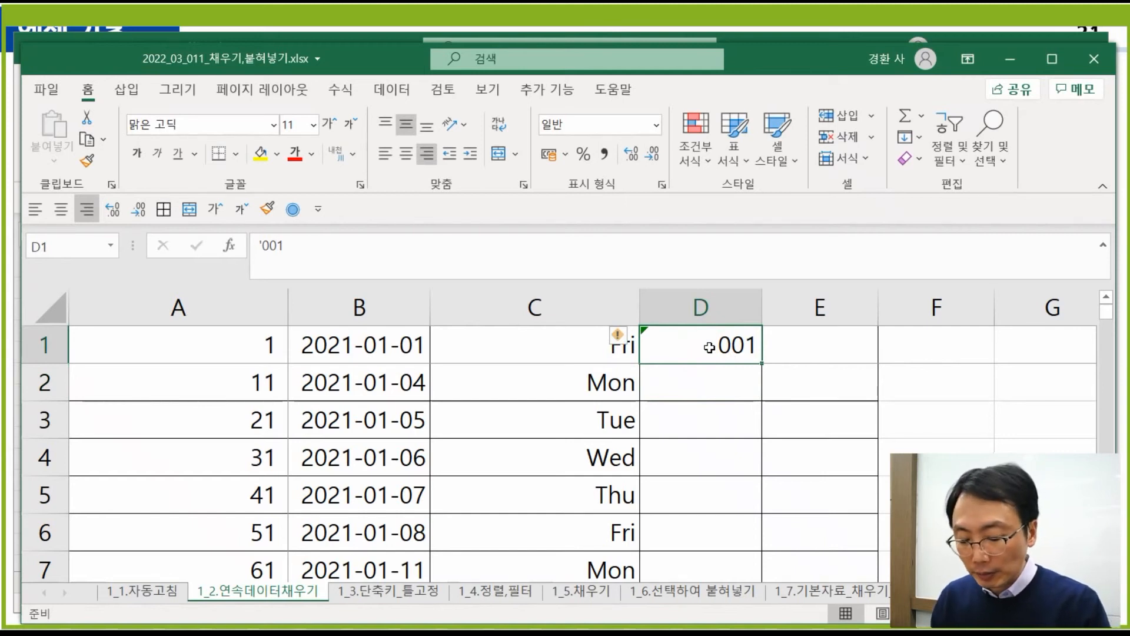
- Replace D1's content with =TEXT(A1,"000") to show 001
{"action": "key", "text": "Delete"}
{"action": "type", "text": "=text"}
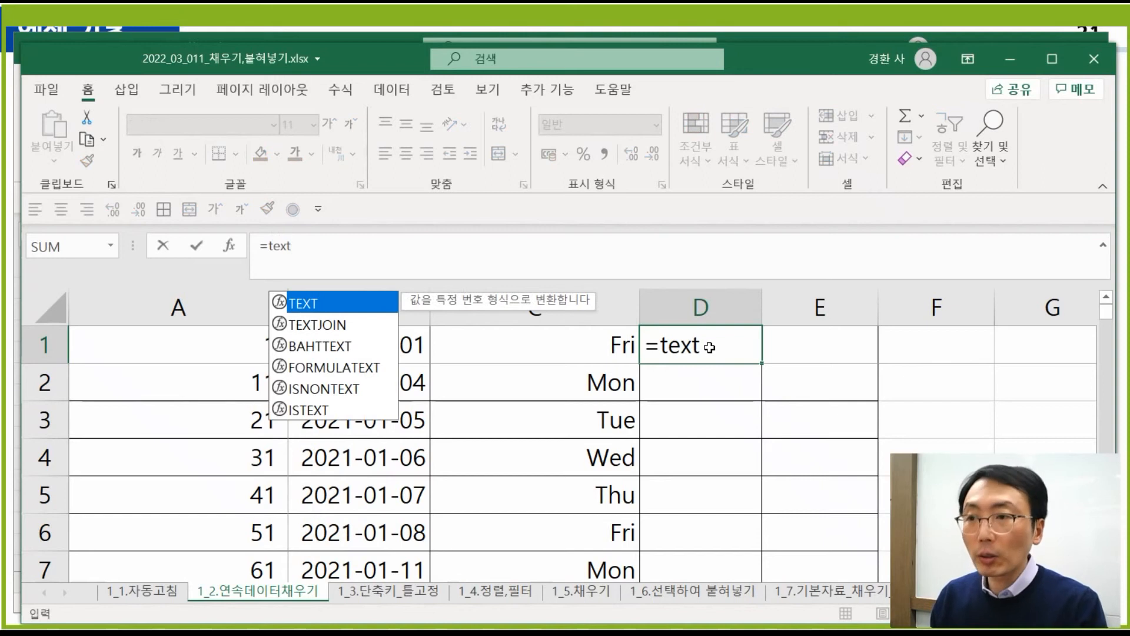
{"action": "type", "text": "("}
{"action": "left_click", "coordinate": [263, 351]}
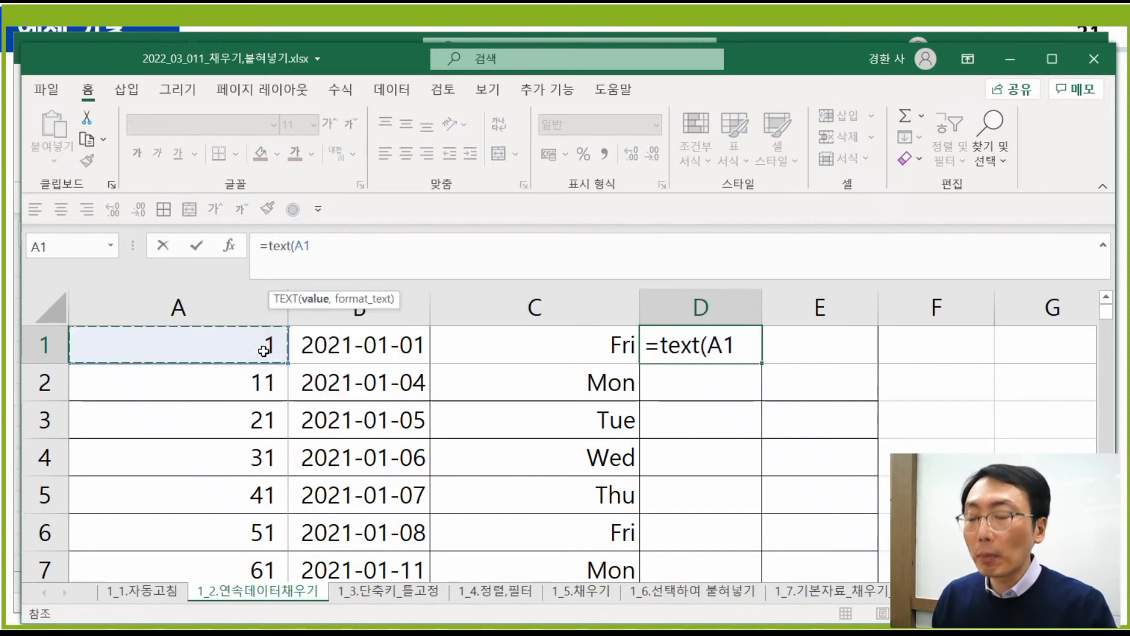
{"action": "type", "text": ","}
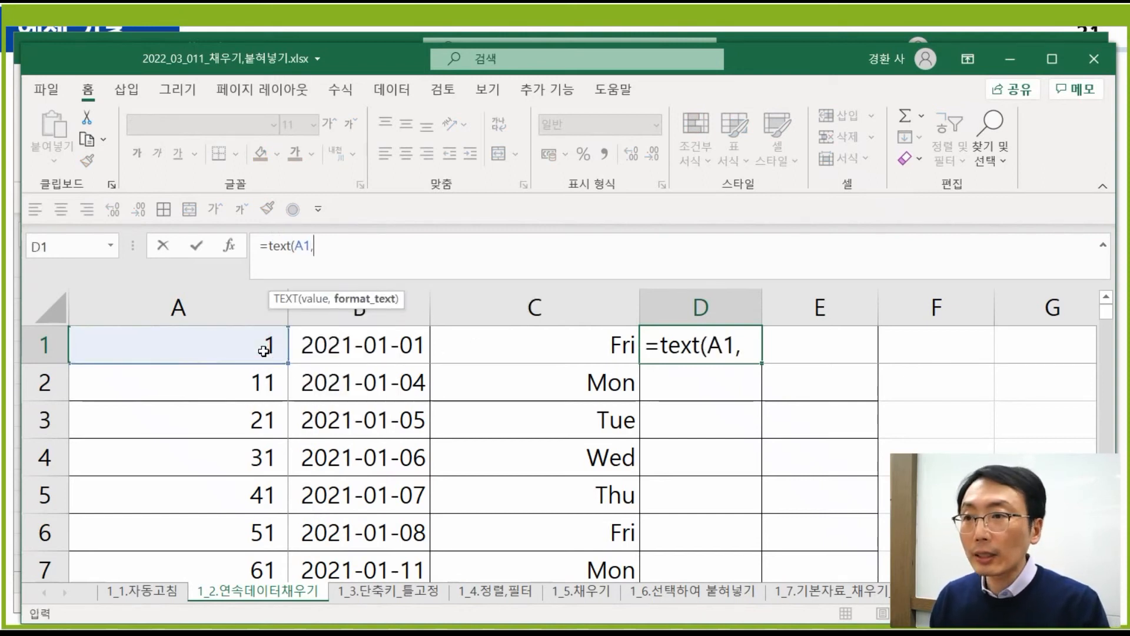
{"action": "type", "text": "\"000"}
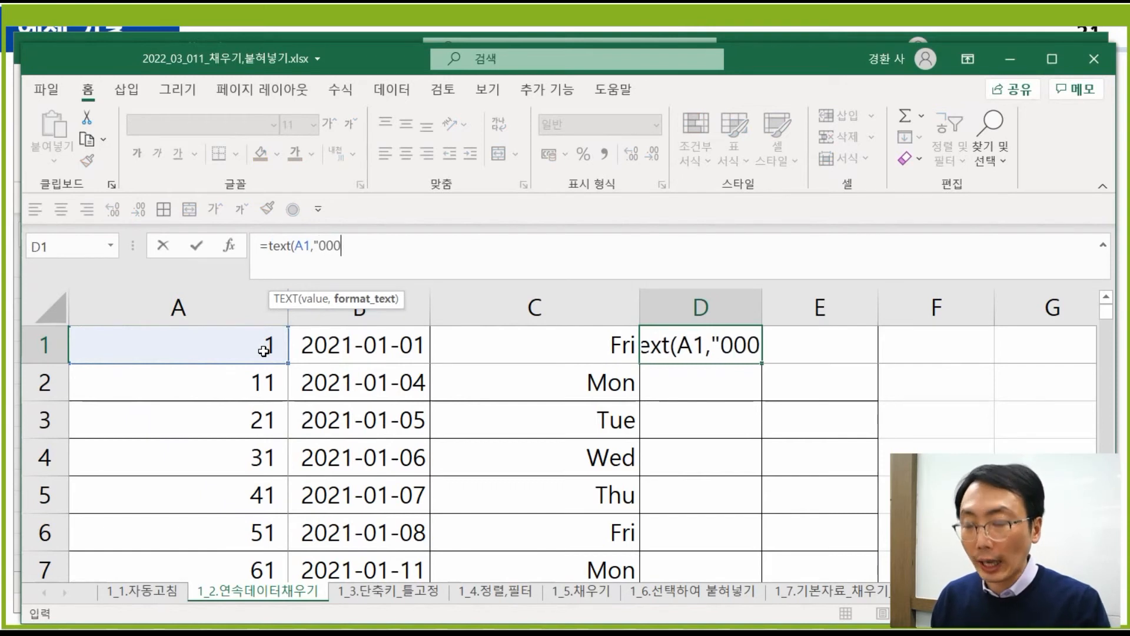
{"action": "type", "text": "\""}
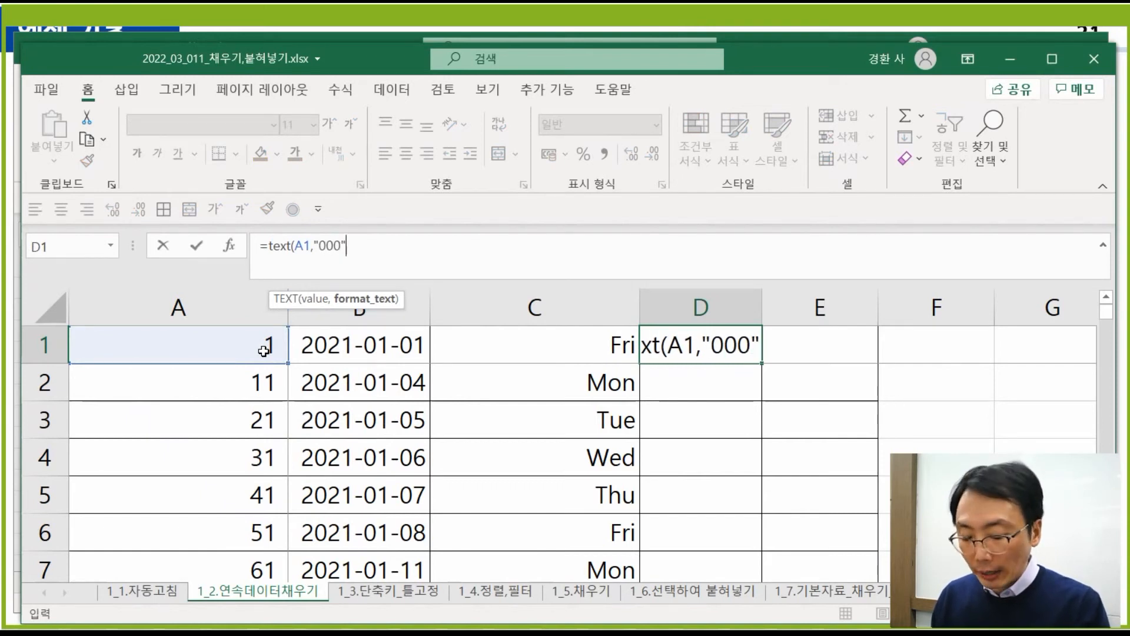
{"action": "key", "text": "Return"}
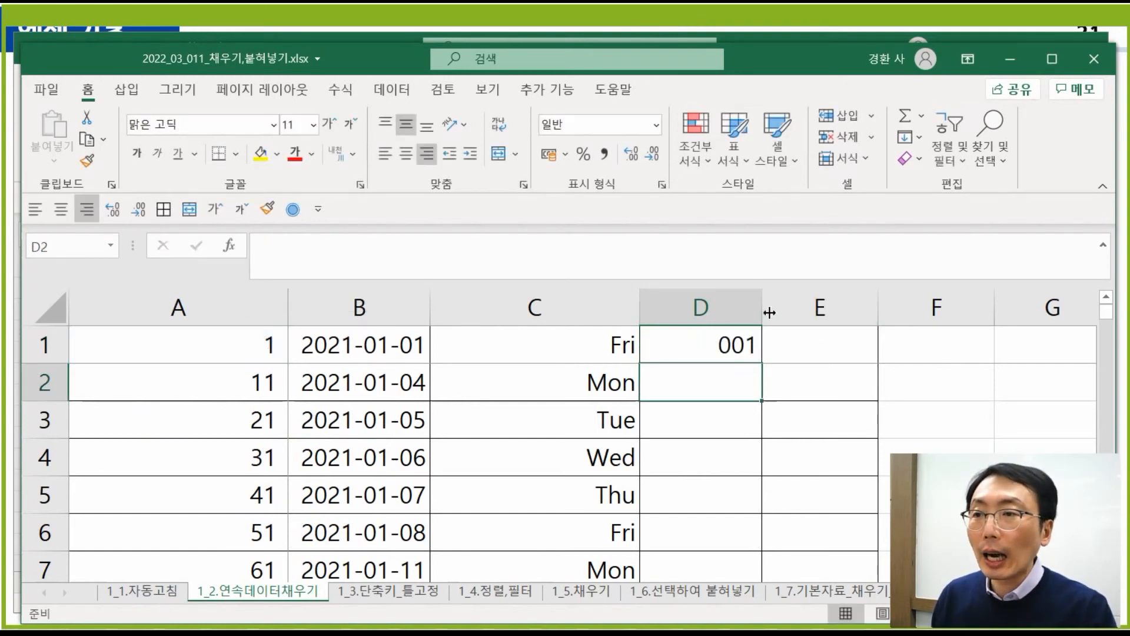
- Widen column D and fill the D1 formula down the column
{"action": "left_click_drag", "start_coordinate": [769, 312], "coordinate": [832, 309]}
{"action": "left_click", "coordinate": [795, 342]}
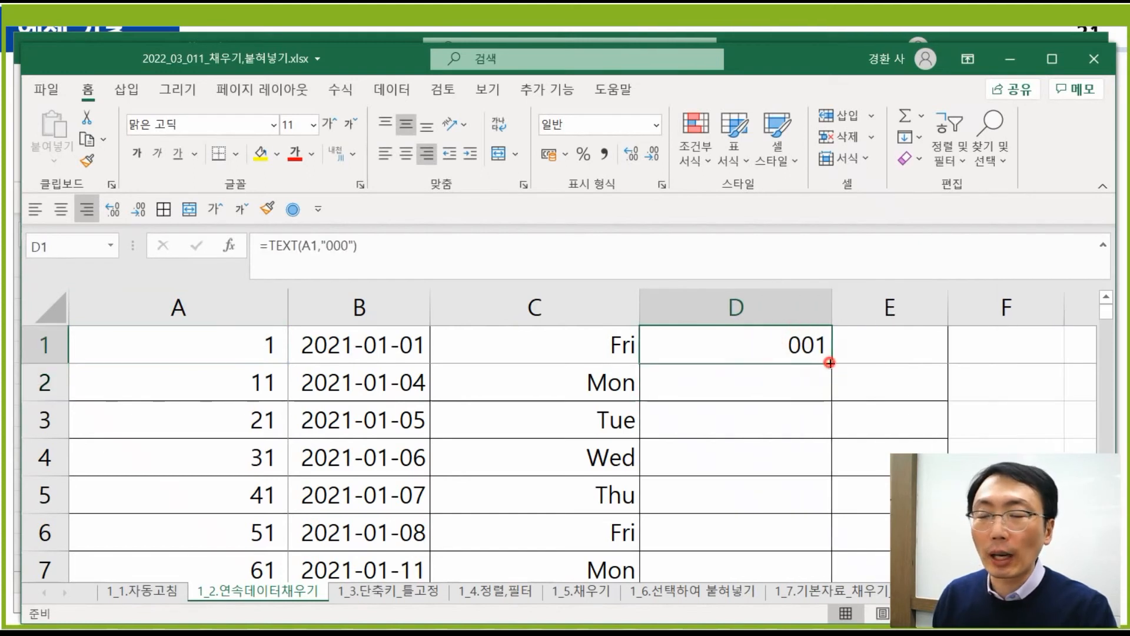
{"action": "double_click", "coordinate": [829, 363]}
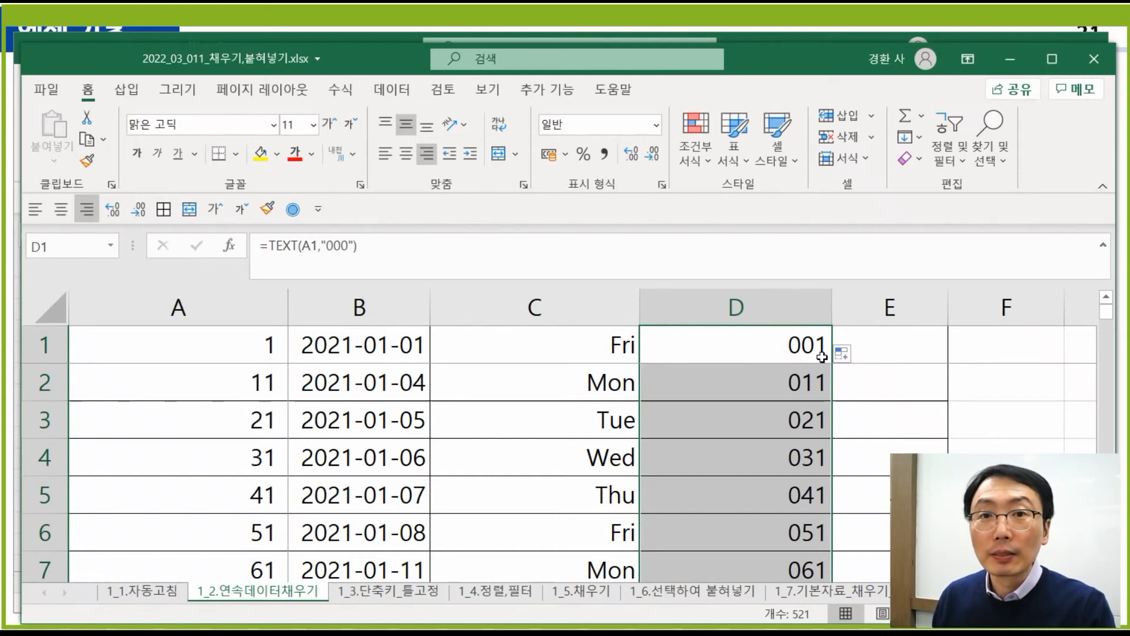
{"action": "left_click", "coordinate": [244, 385]}
{"action": "left_click", "coordinate": [309, 247]}
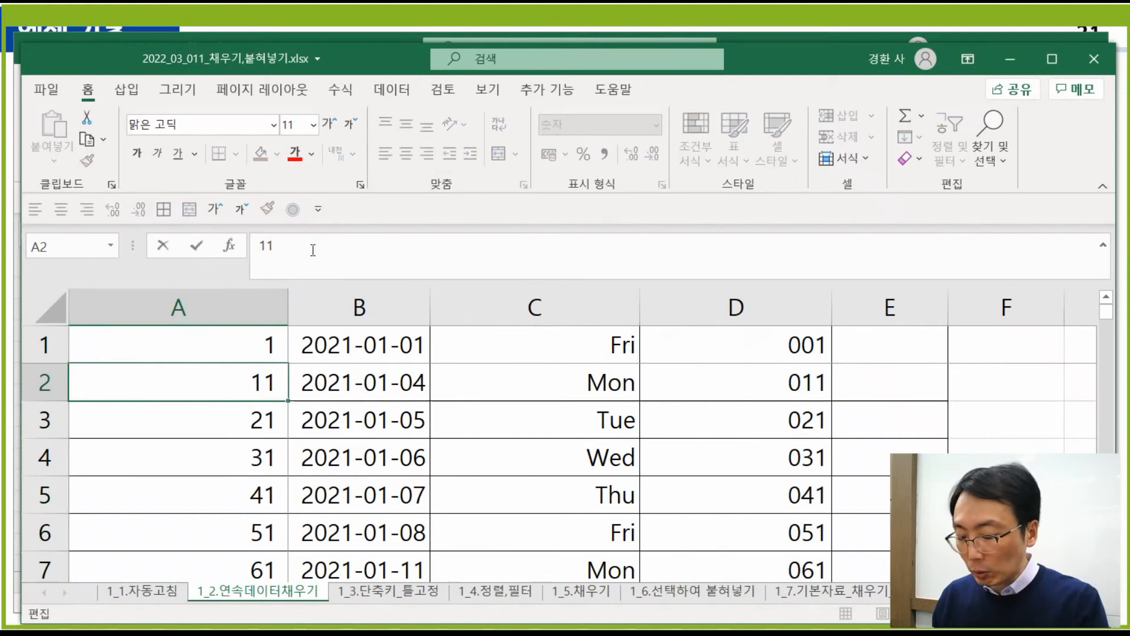
{"action": "type", "text": "25235235"}
{"action": "key", "text": "Return"}
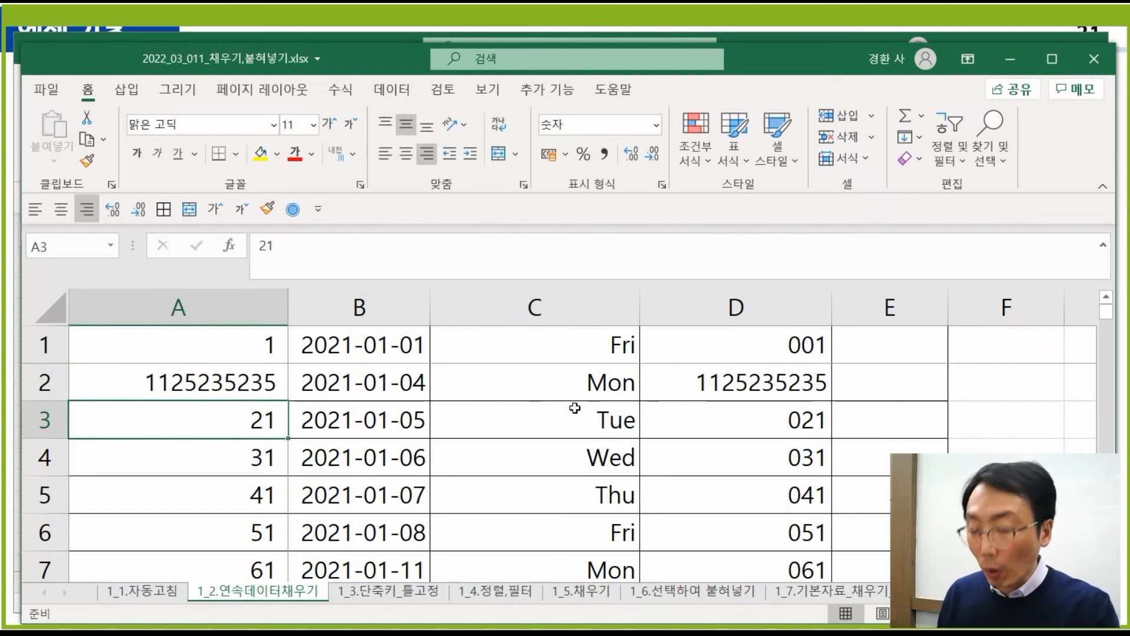
{"action": "key", "text": "ctrl+z"}
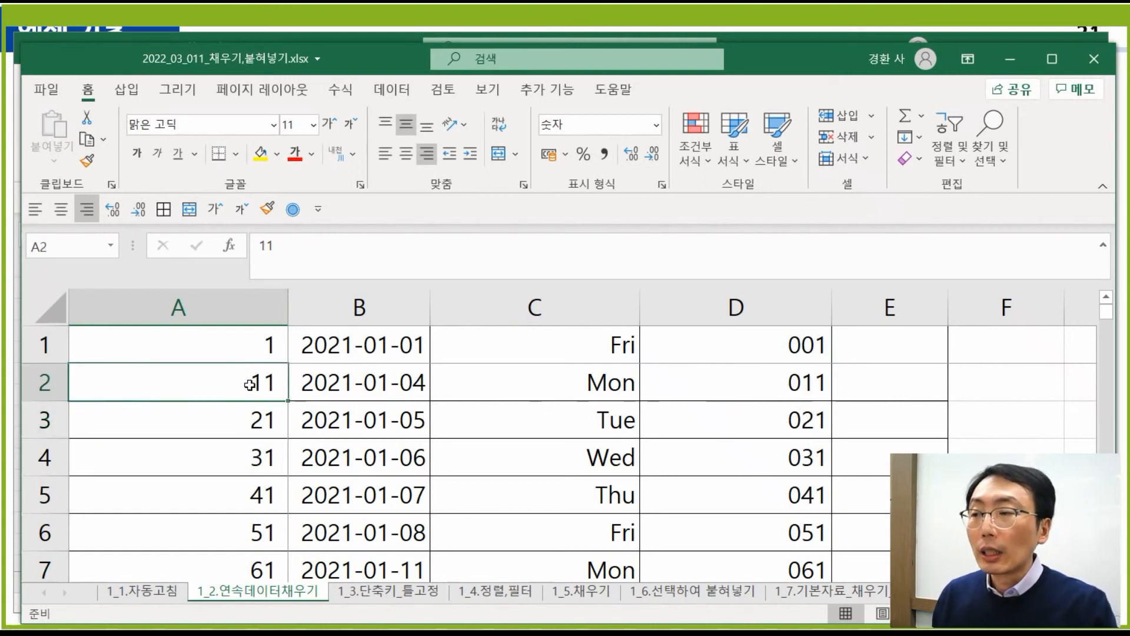
{"action": "left_click", "coordinate": [805, 386]}
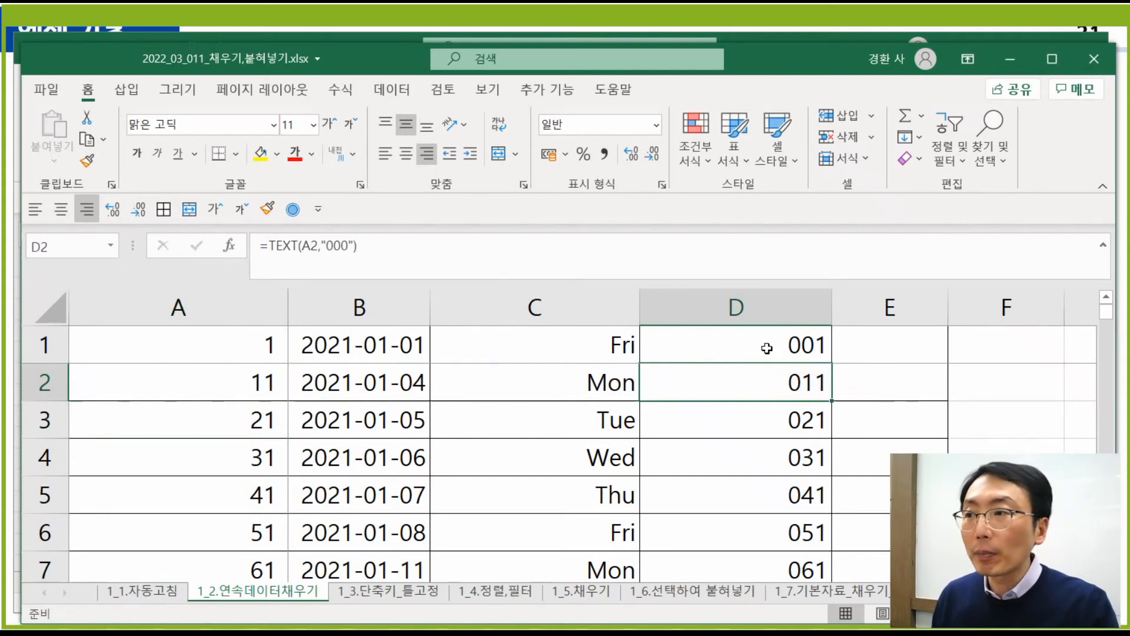
{"action": "left_click", "coordinate": [749, 335]}
{"action": "left_click", "coordinate": [223, 346]}
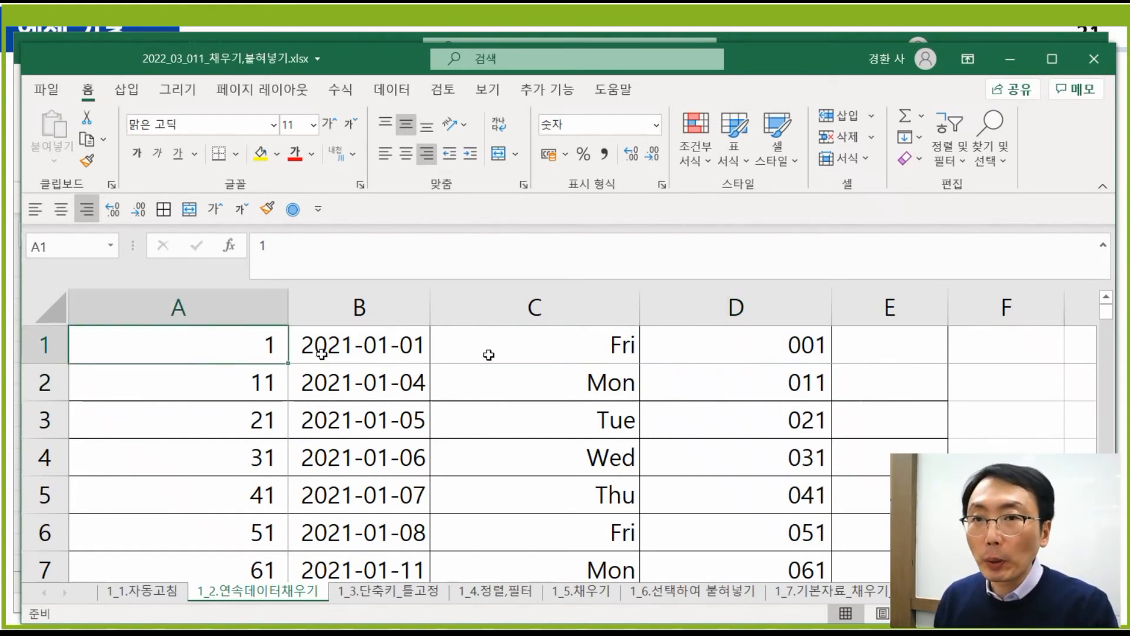
{"action": "left_click", "coordinate": [790, 345]}
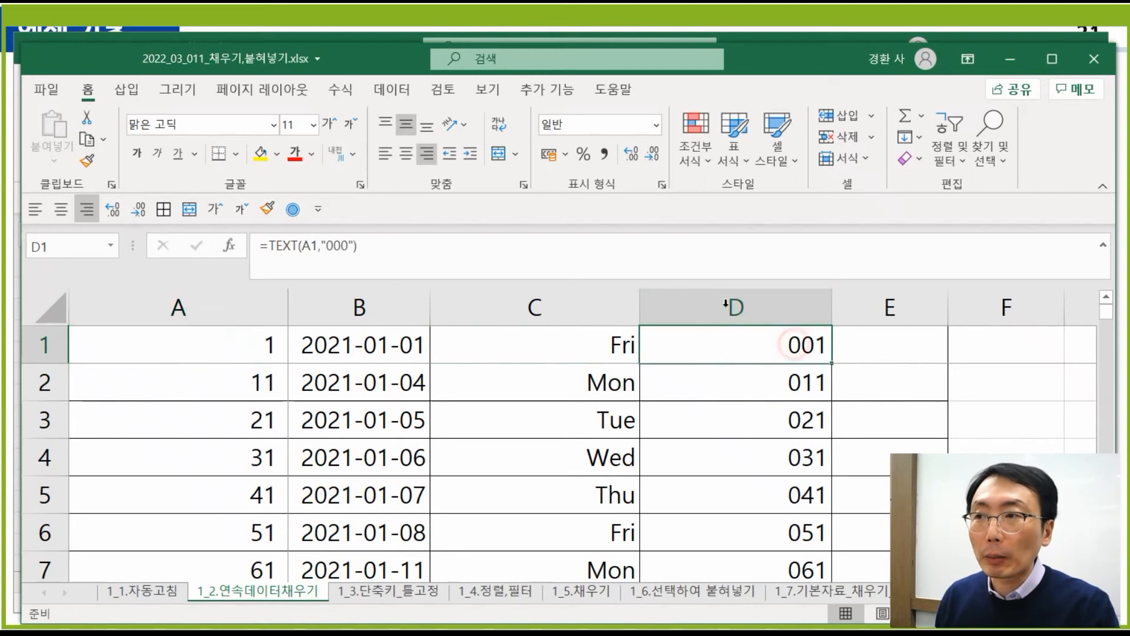
{"action": "left_click", "coordinate": [325, 246]}
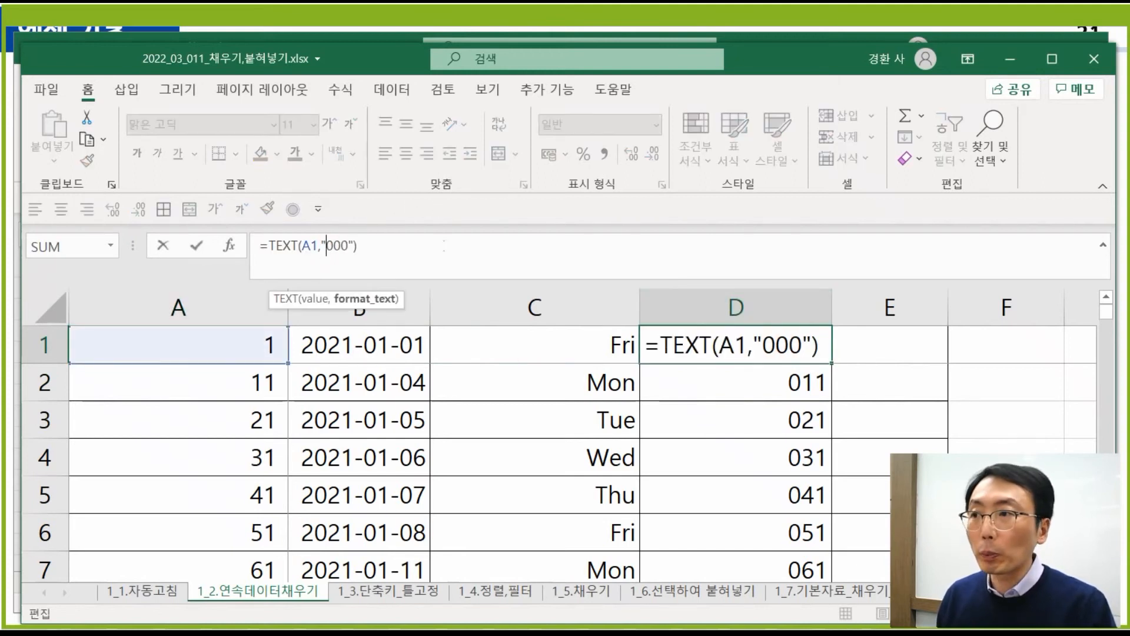
- Change D1's format code from "000" to "0.0%"
{"action": "key", "text": "Delete"}
{"action": "key", "text": "Delete"}
{"action": "key", "text": "Delete"}
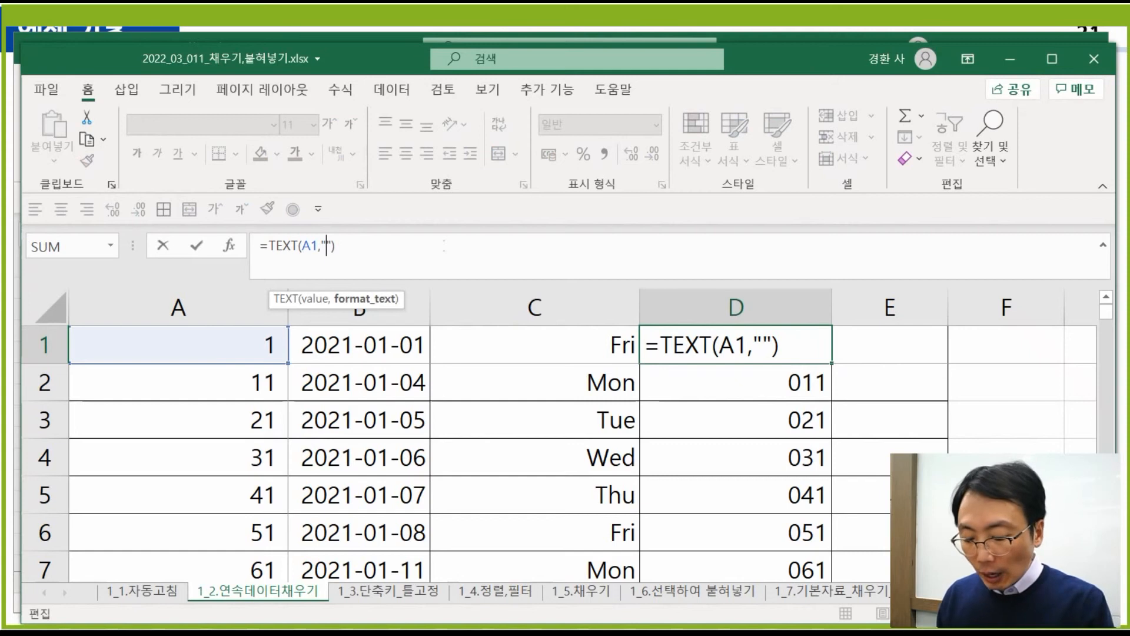
{"action": "type", "text": "0.0"}
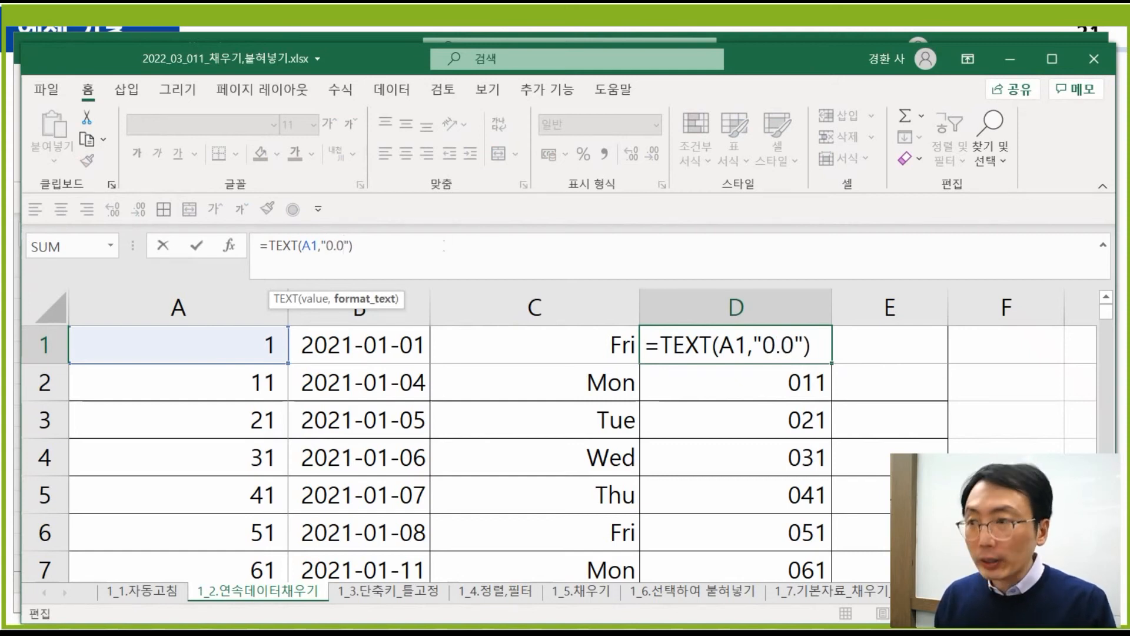
{"action": "type", "text": "%"}
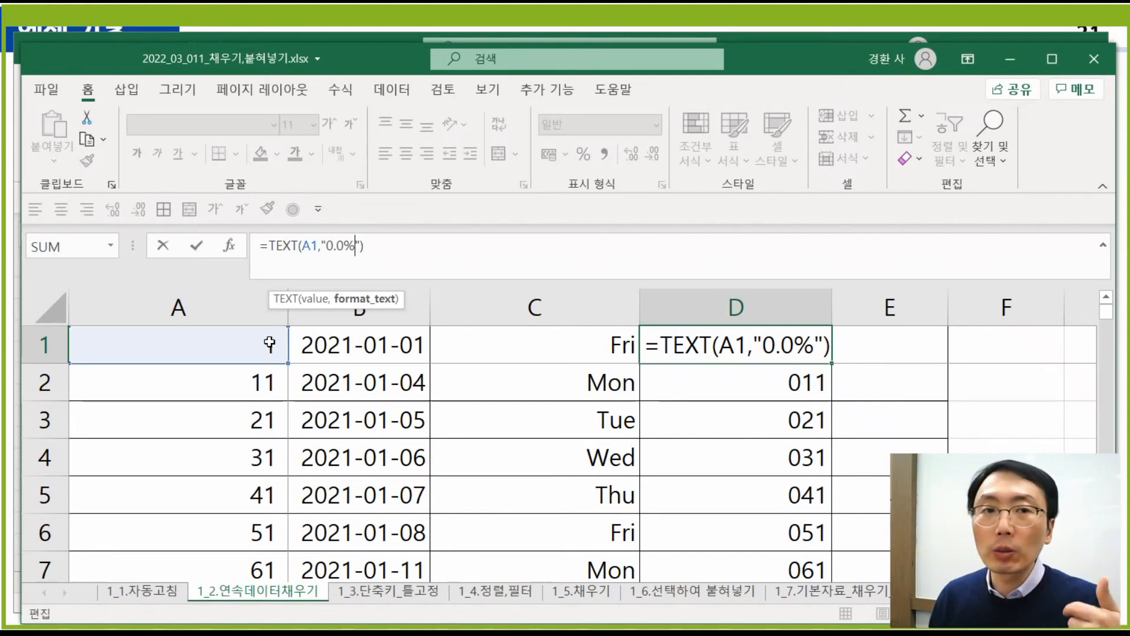
{"action": "key", "text": "Return"}
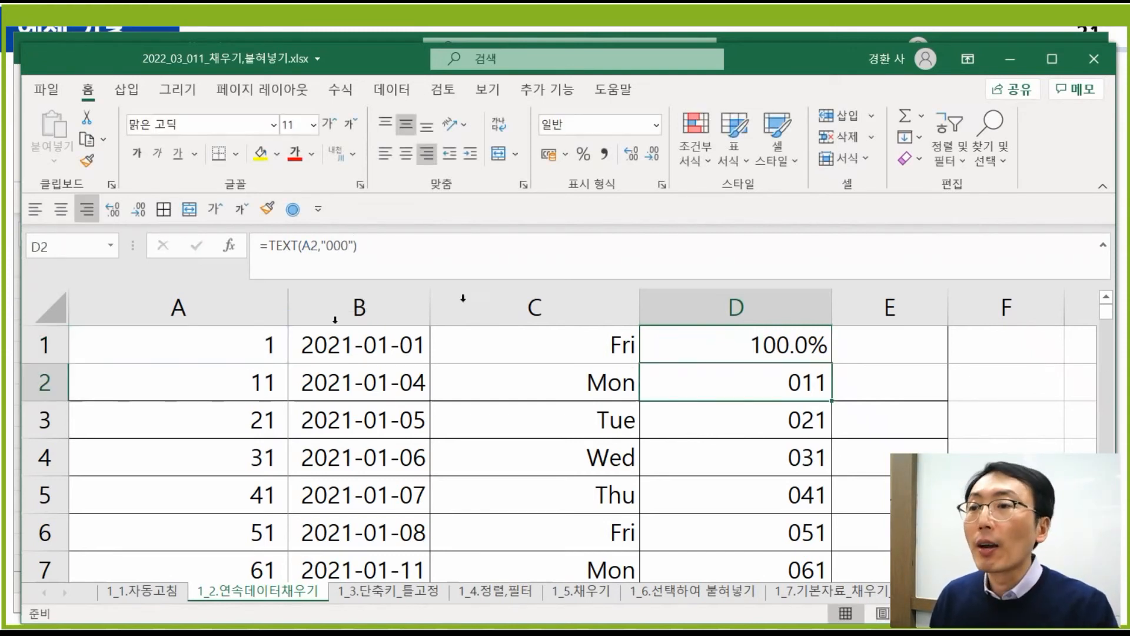
- Fill the "0.0%" formula down column D, showing 100.0%, 1100.0%, 2100.0% and onward
{"action": "left_click", "coordinate": [805, 351]}
{"action": "double_click", "coordinate": [832, 364]}
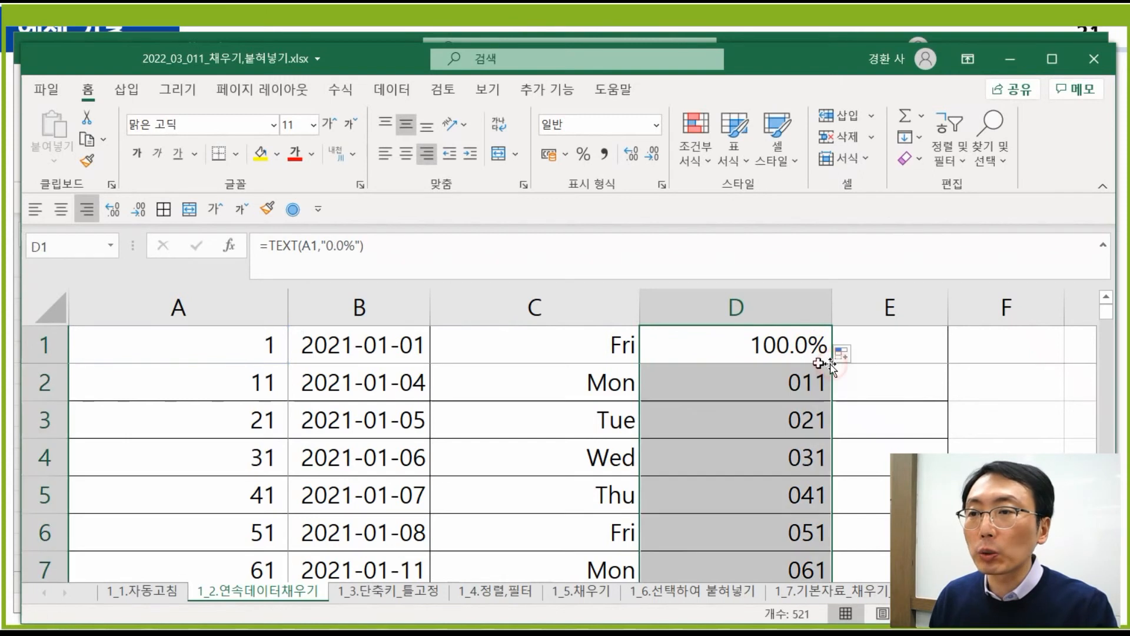
{"action": "left_click", "coordinate": [797, 386]}
{"action": "left_click", "coordinate": [801, 347]}
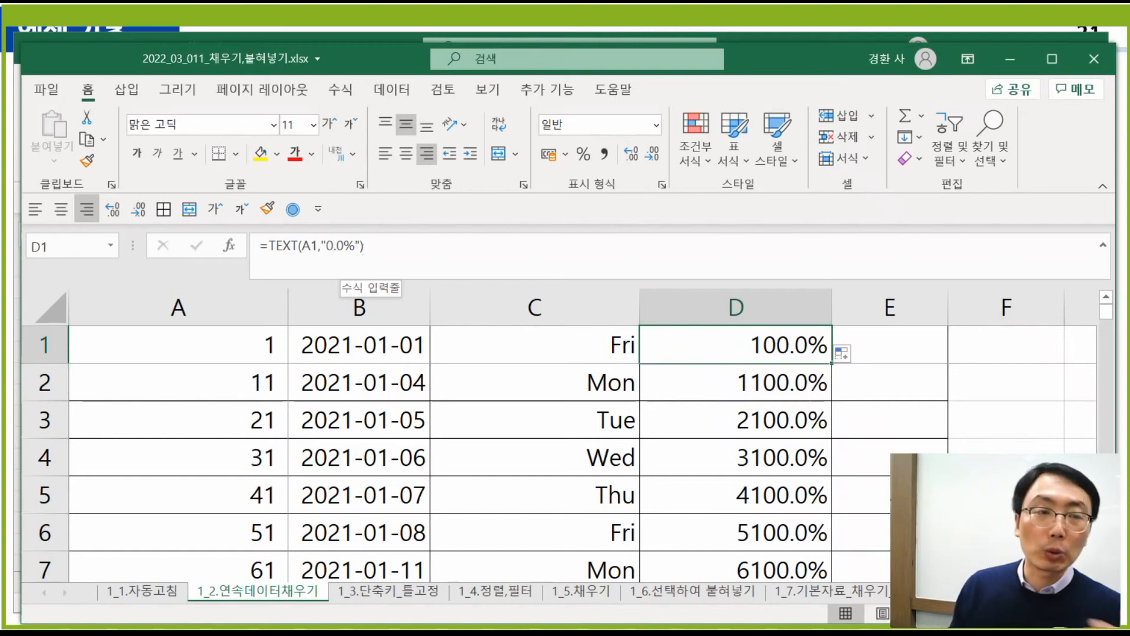
- Change D1's formula to =TEXT(A1,"0.00%") for two decimal places
{"action": "left_click", "coordinate": [368, 247]}
{"action": "type", "text": "0"}
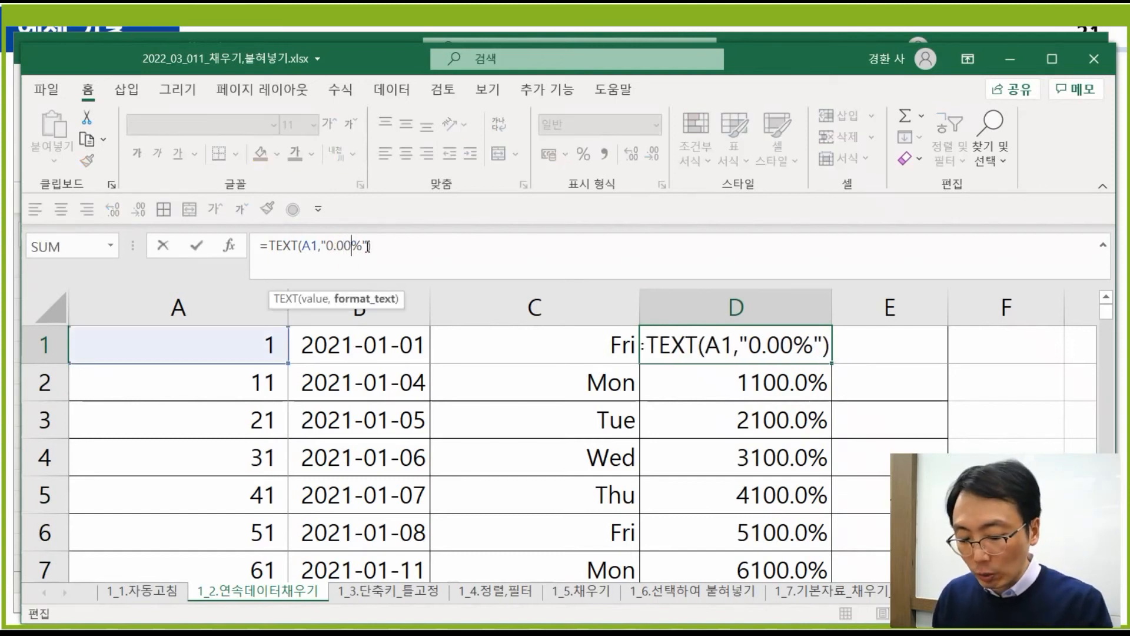
{"action": "key", "text": "Return"}
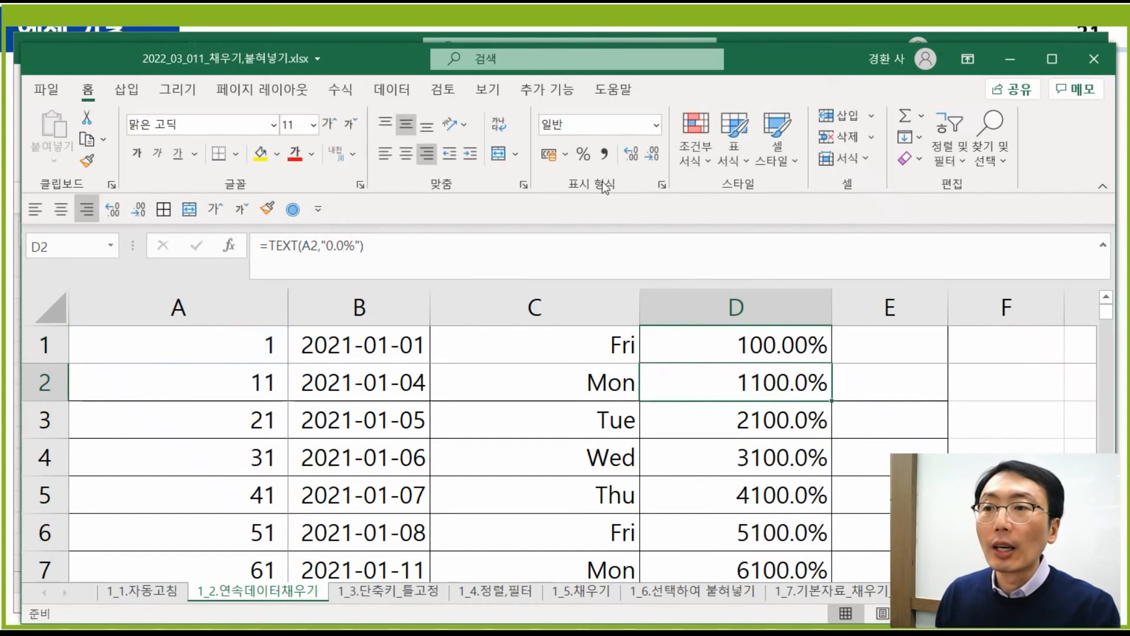
{"action": "left_click", "coordinate": [791, 345]}
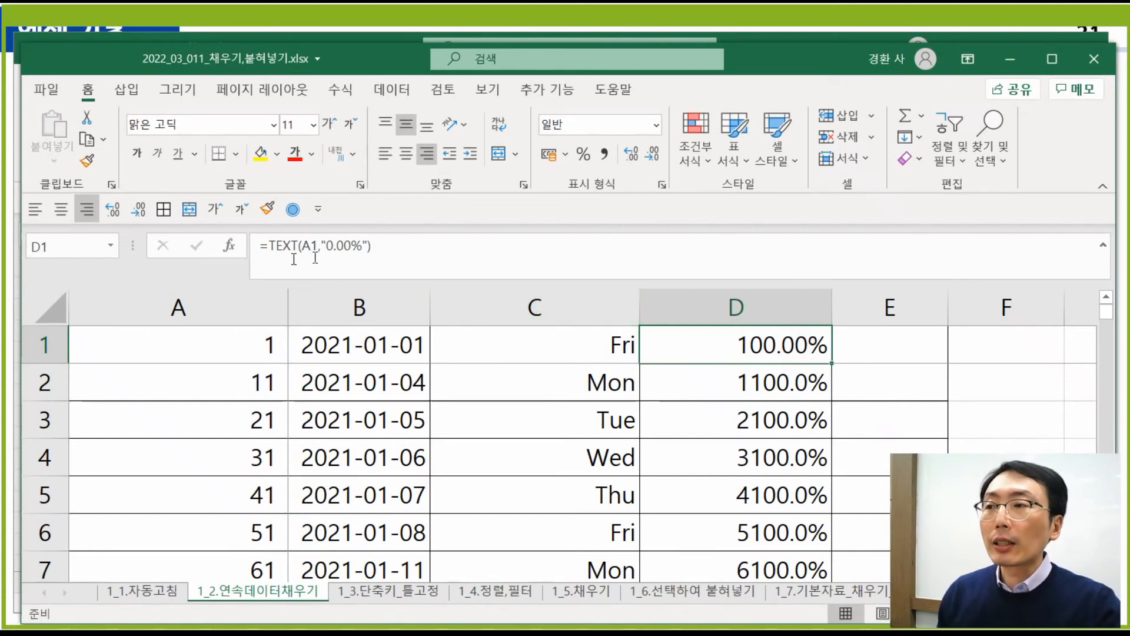
- Change A1 to 1.2530325 so D1 reads 125.30%, then select column A
{"action": "left_click", "coordinate": [252, 343]}
{"action": "left_click", "coordinate": [324, 252]}
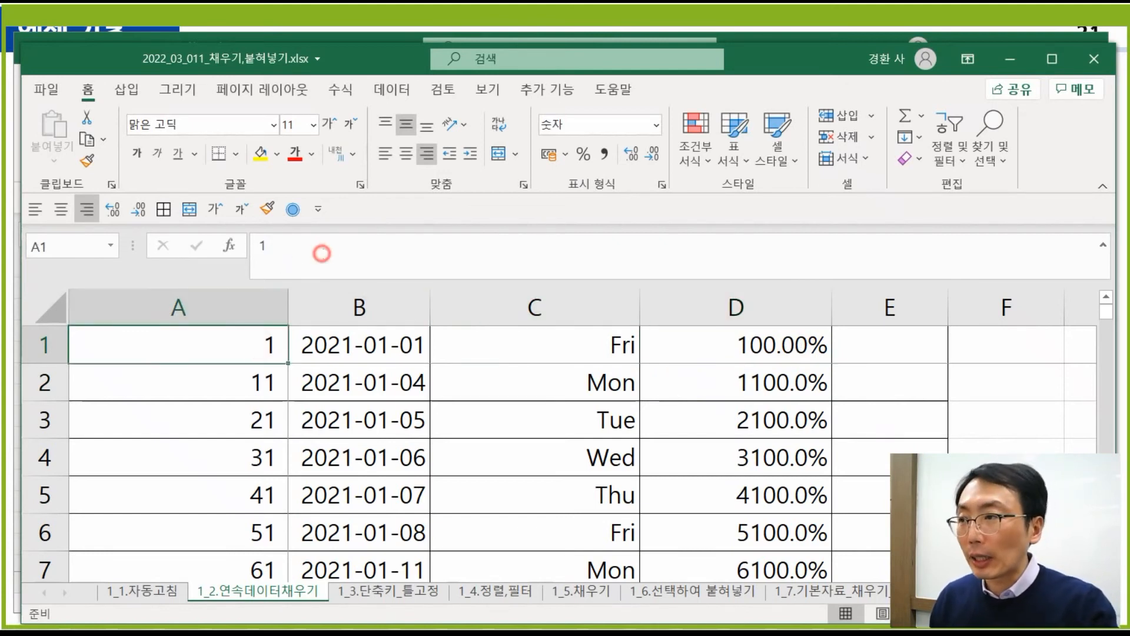
{"action": "type", "text": ".2530325"}
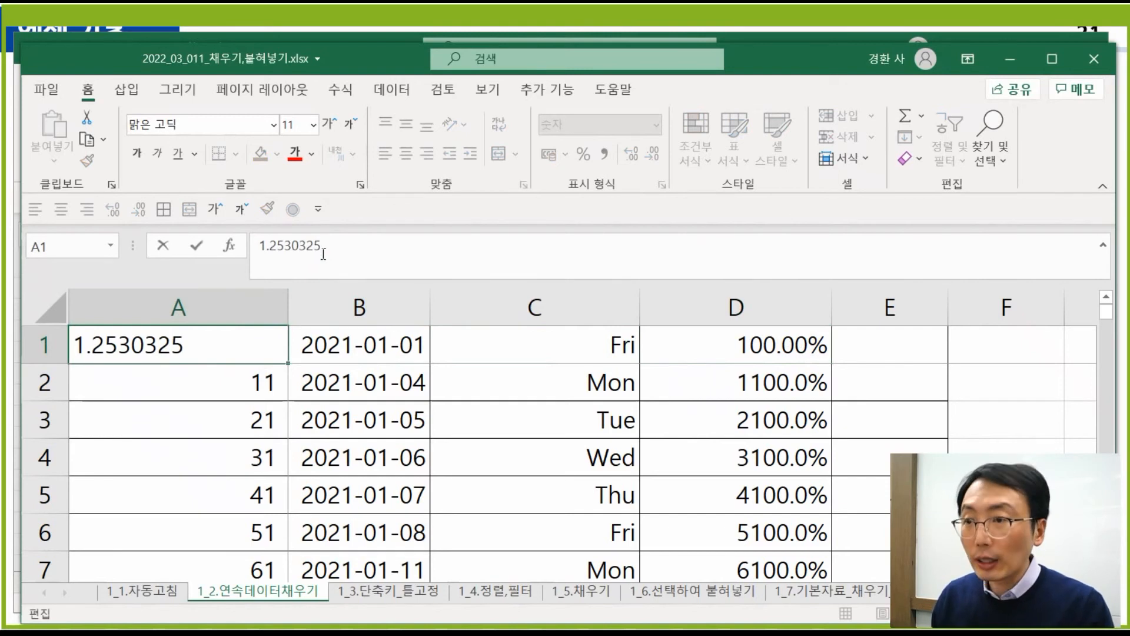
{"action": "key", "text": "Return"}
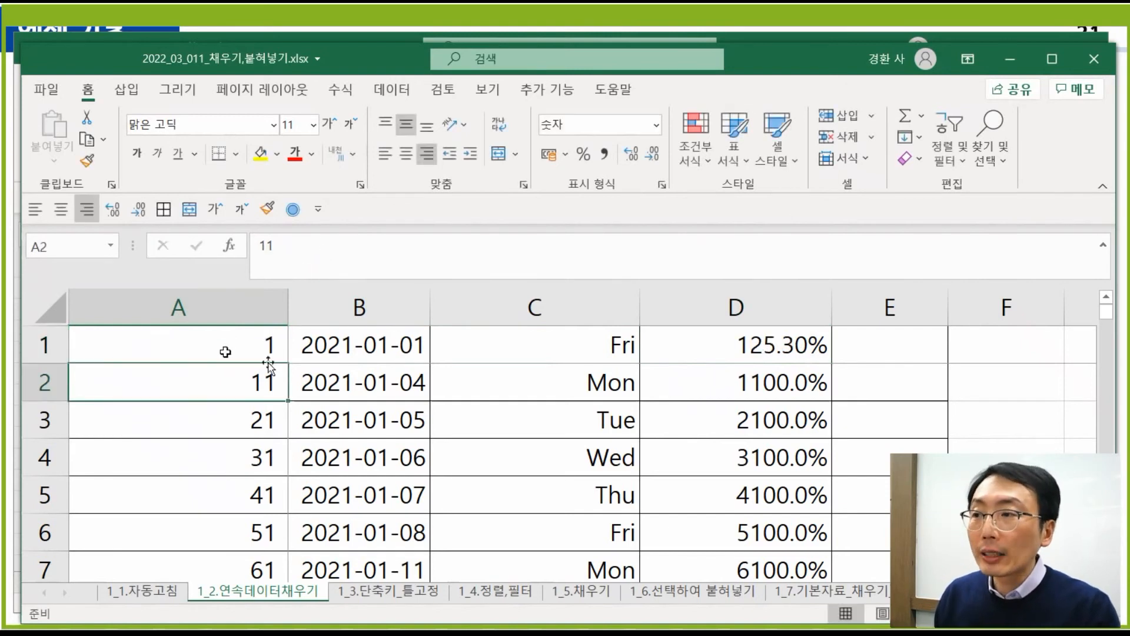
{"action": "left_click", "coordinate": [249, 347]}
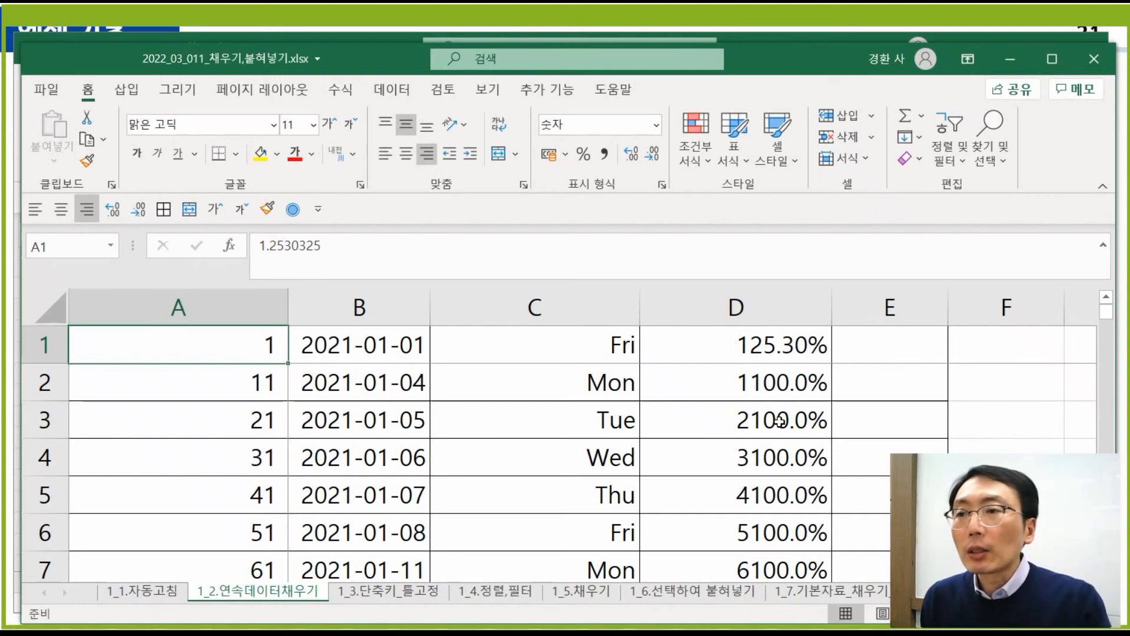
{"action": "left_click", "coordinate": [759, 421]}
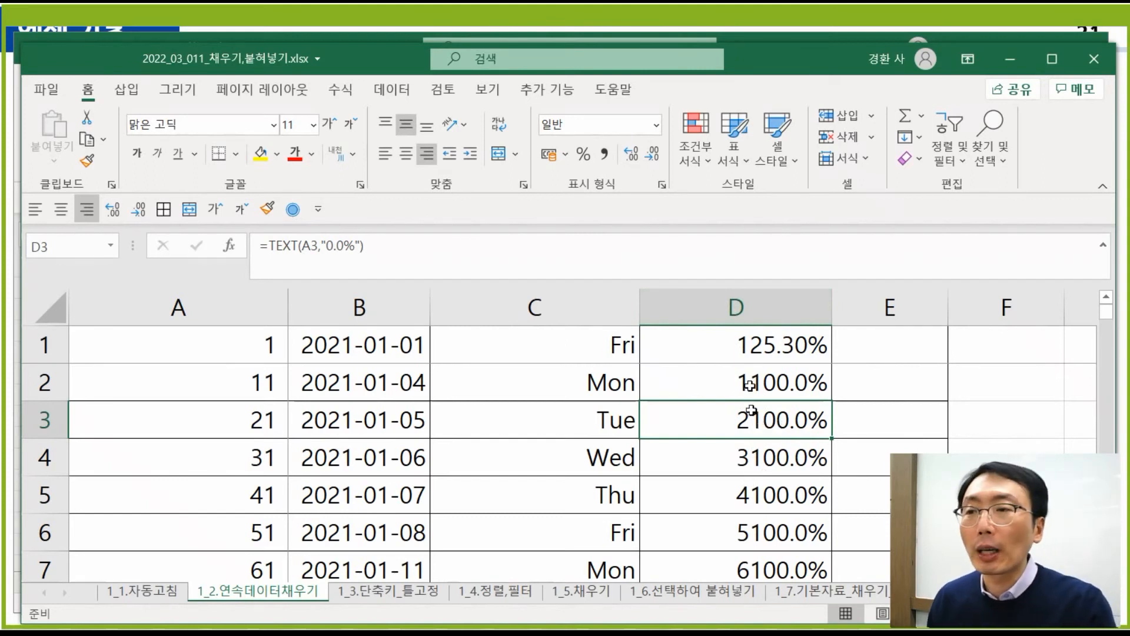
{"action": "left_click", "coordinate": [256, 309]}
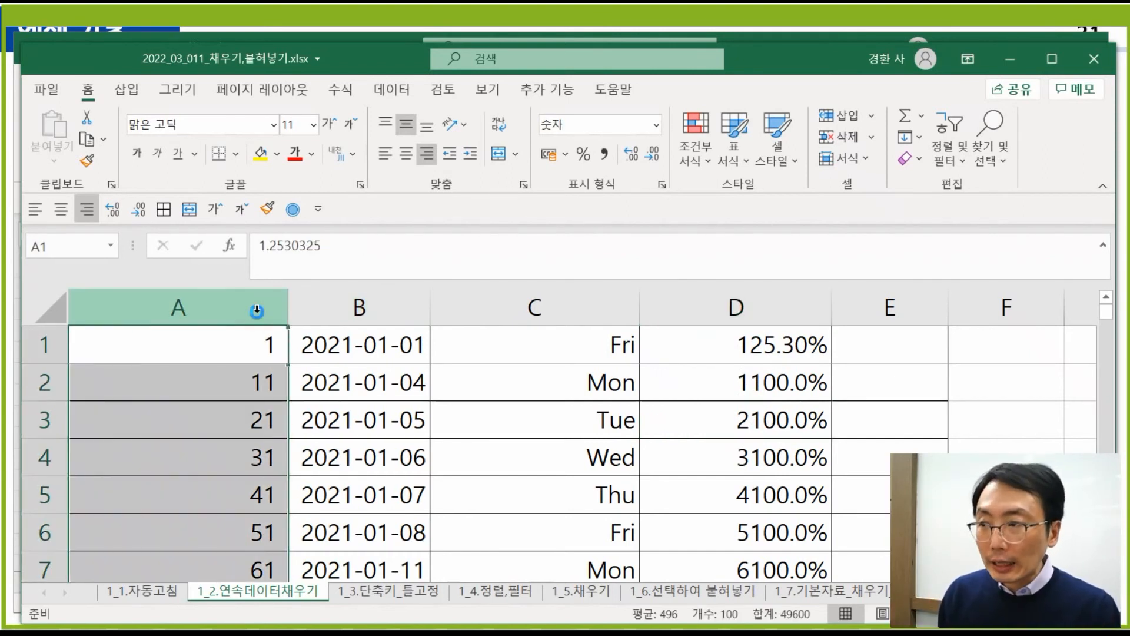
{"action": "key", "text": "ctrl+1"}
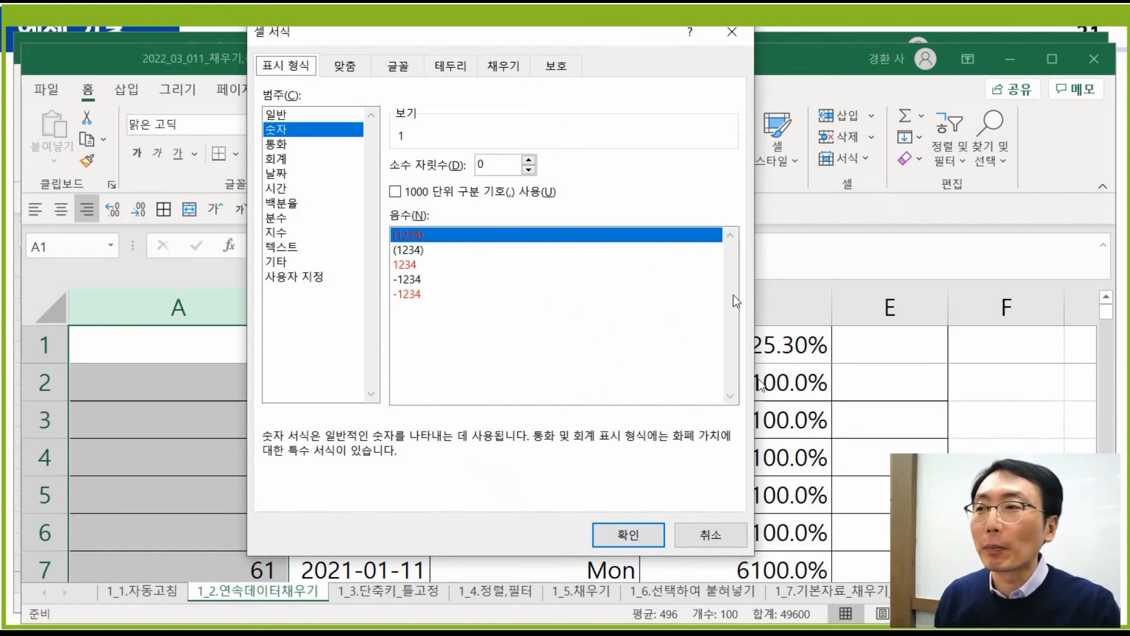
{"action": "left_click", "coordinate": [314, 277]}
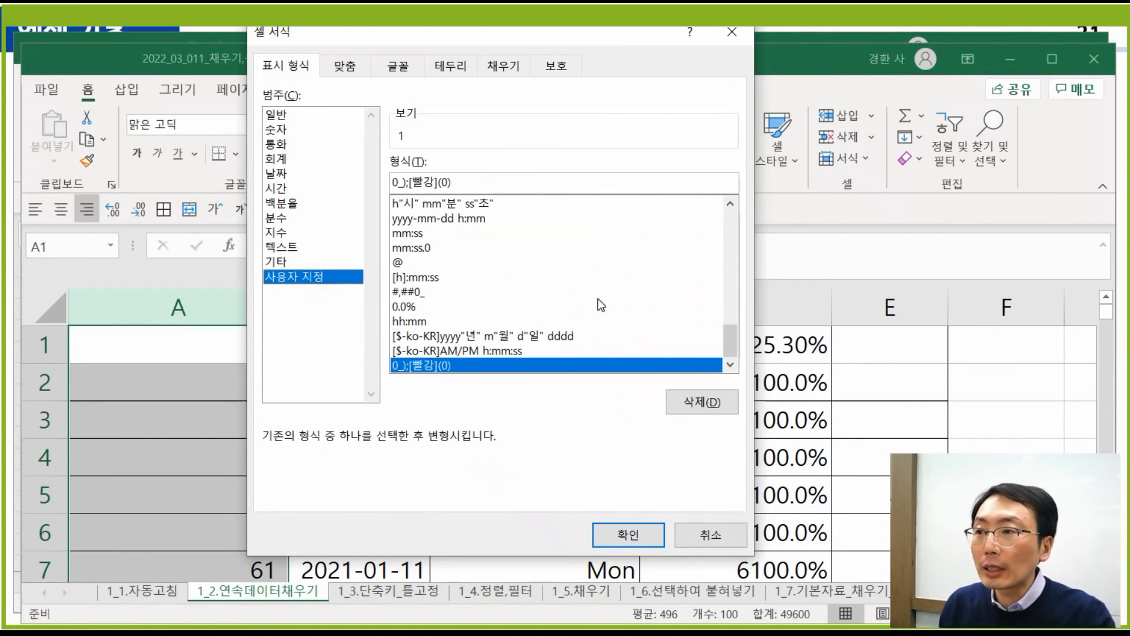
{"action": "left_click", "coordinate": [400, 293]}
{"action": "scroll", "coordinate": [532, 308], "scroll_direction": "up", "scroll_amount": 10}
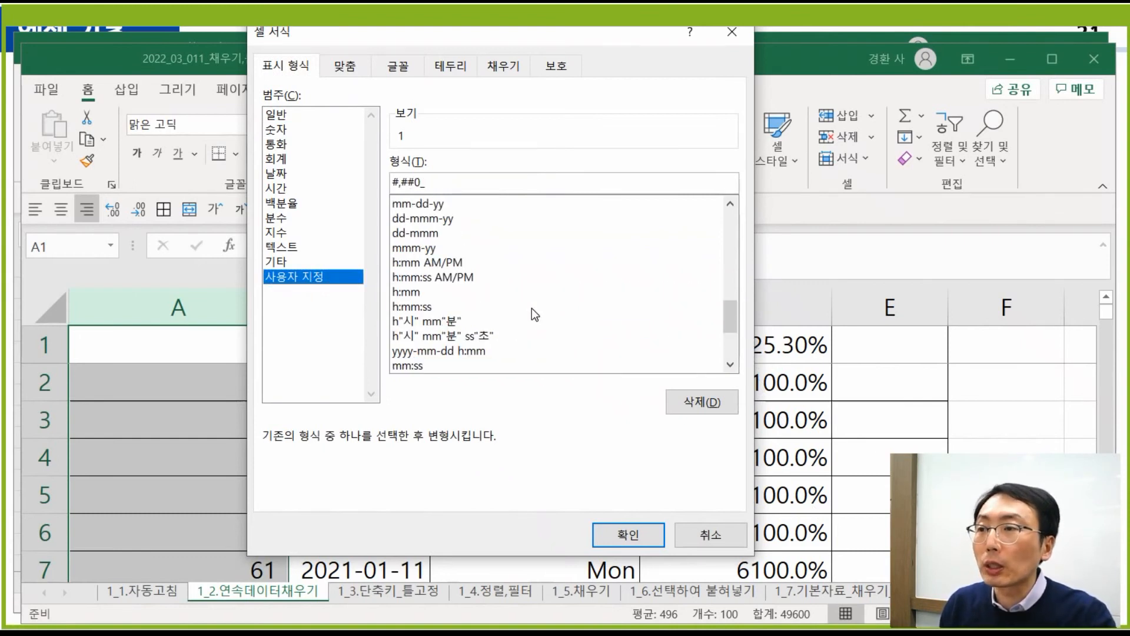
{"action": "scroll", "coordinate": [531, 308], "scroll_direction": "up", "scroll_amount": 6}
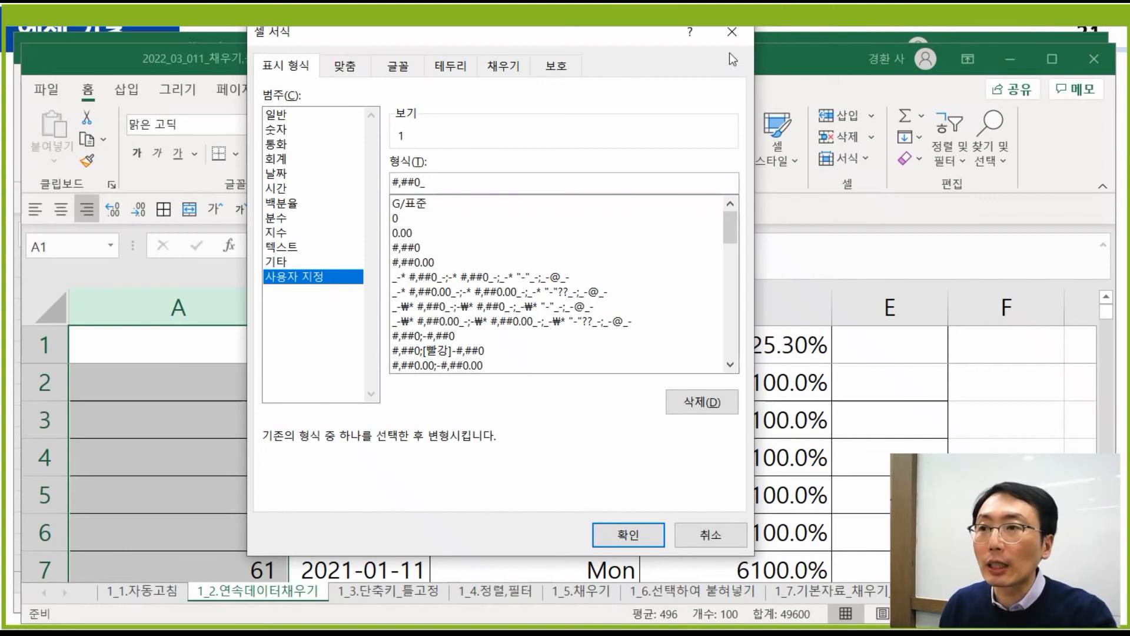
{"action": "left_click", "coordinate": [732, 32]}
{"action": "left_click", "coordinate": [776, 368]}
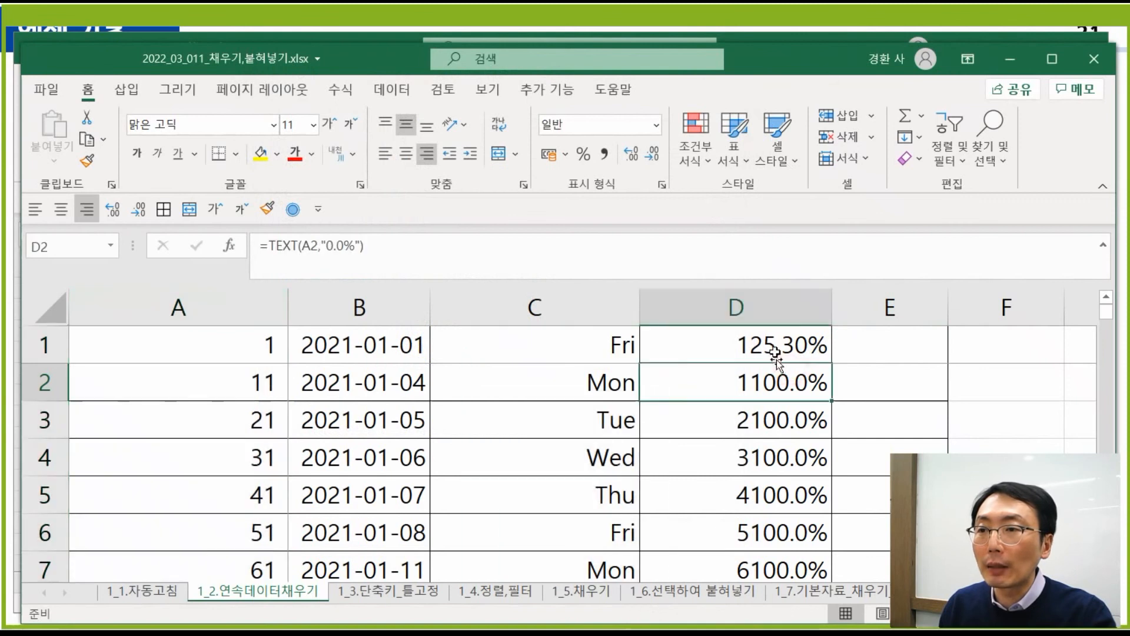
- Change D1's format code to "#,##0.00%" for thousands separators
{"action": "left_click", "coordinate": [776, 356]}
{"action": "left_click", "coordinate": [326, 245]}
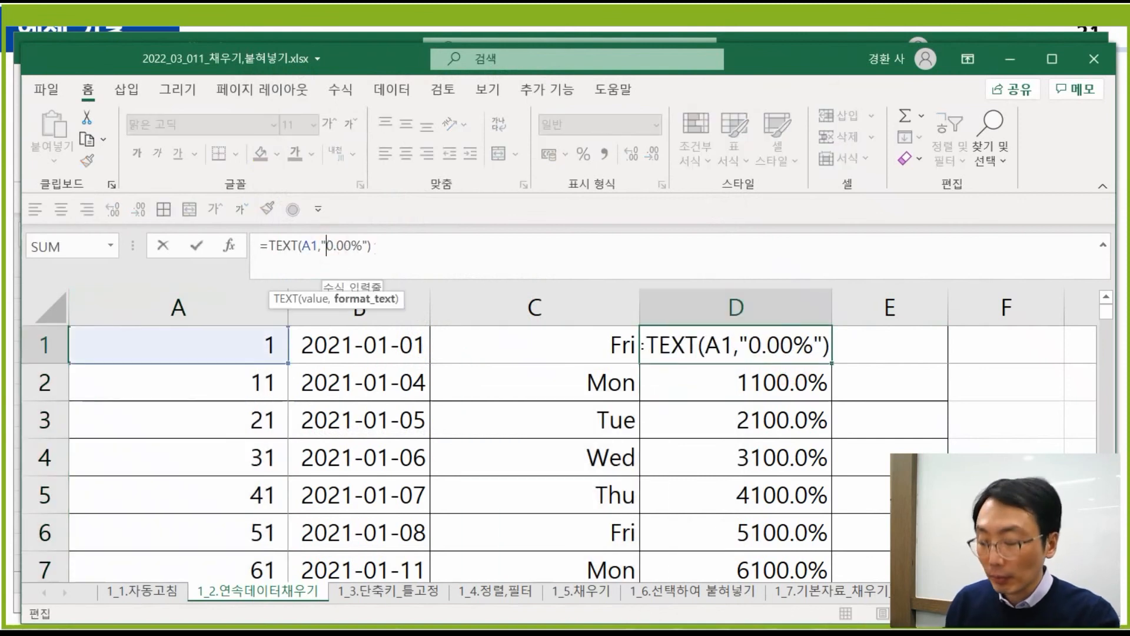
{"action": "type", "text": "#"}
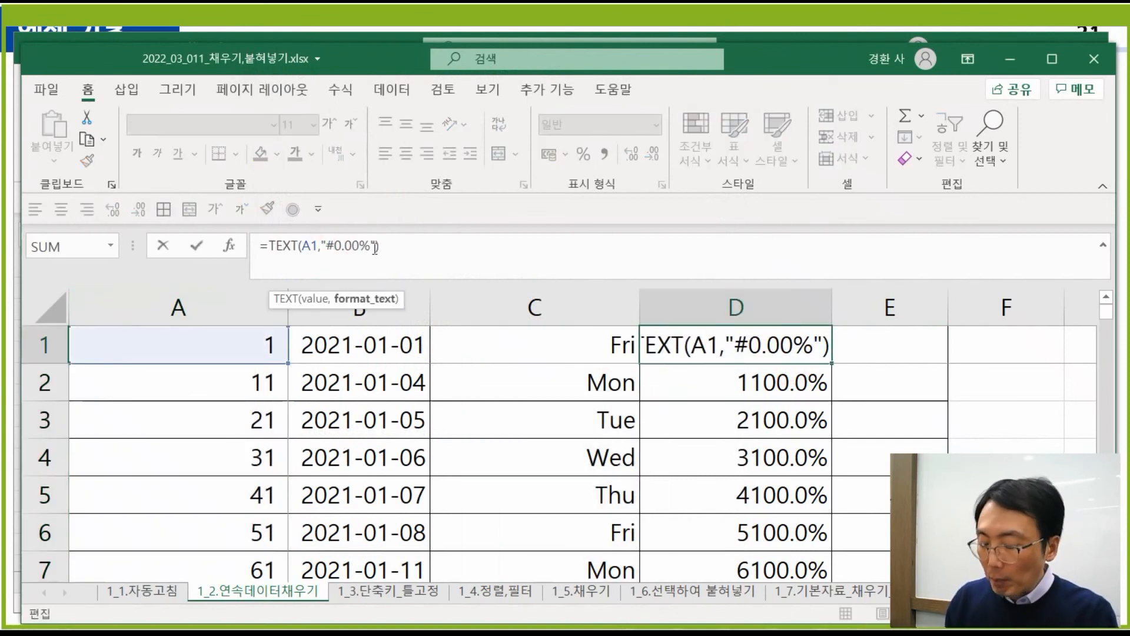
{"action": "type", "text": ",##"}
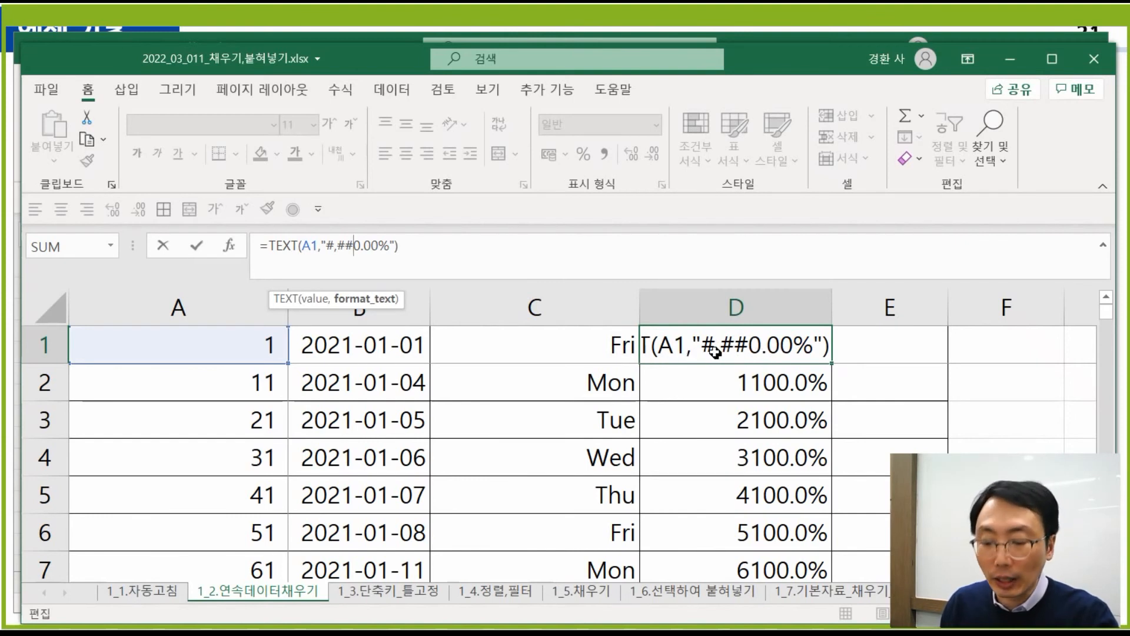
{"action": "key", "text": "Return"}
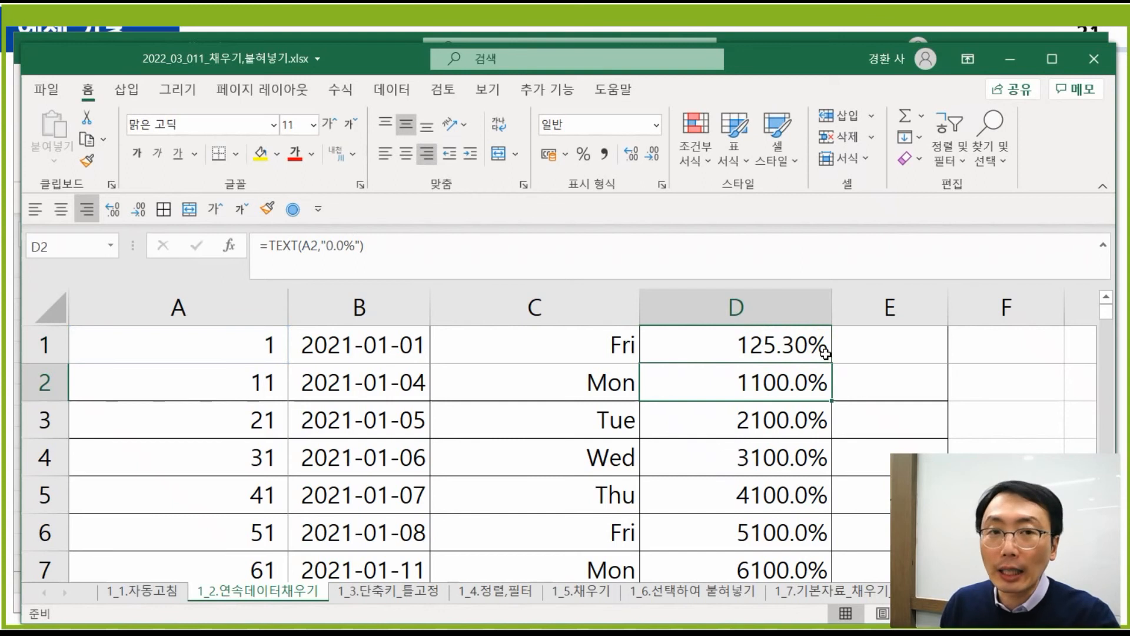
- Fill D1's formula down column D and check that D2 reads 1,100.00%
{"action": "left_click", "coordinate": [797, 351]}
{"action": "double_click", "coordinate": [831, 364]}
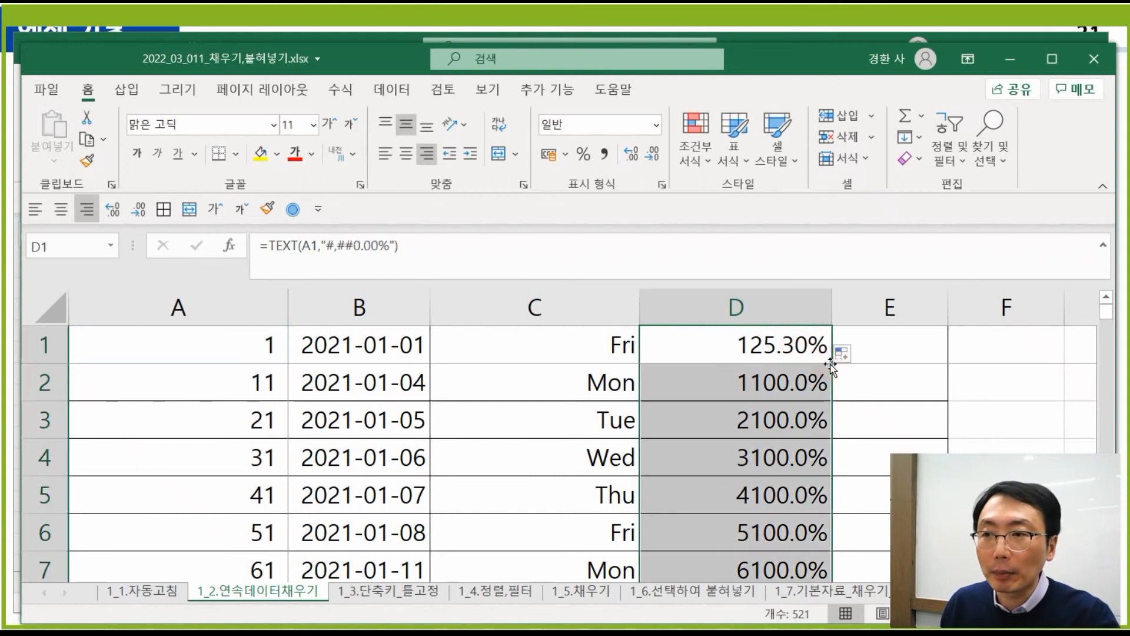
{"action": "left_click", "coordinate": [754, 385]}
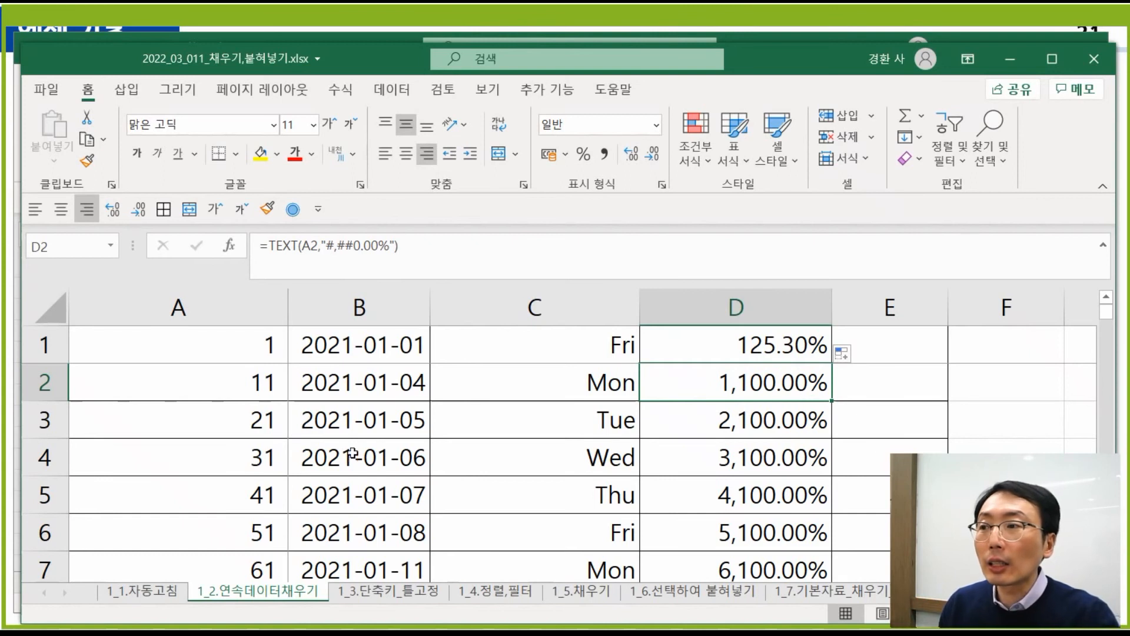
{"action": "left_click", "coordinate": [260, 383]}
- Replace the 11 in A2 with a 13-digit number without the hyphen, then select D2 to check its oversized percentage
{"action": "left_click", "coordinate": [307, 249]}
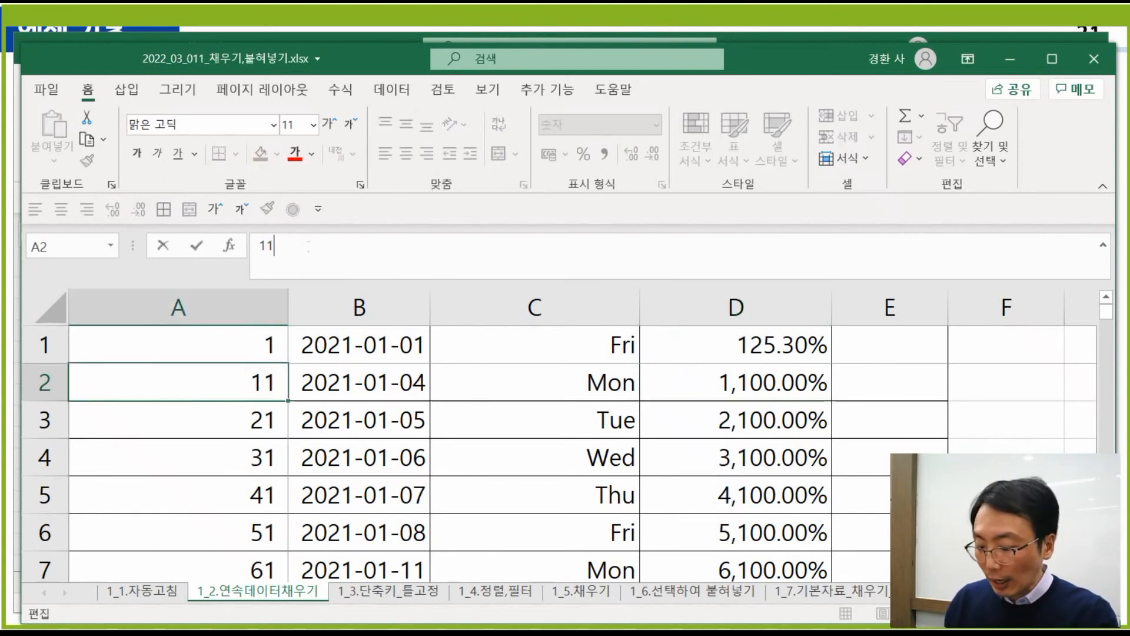
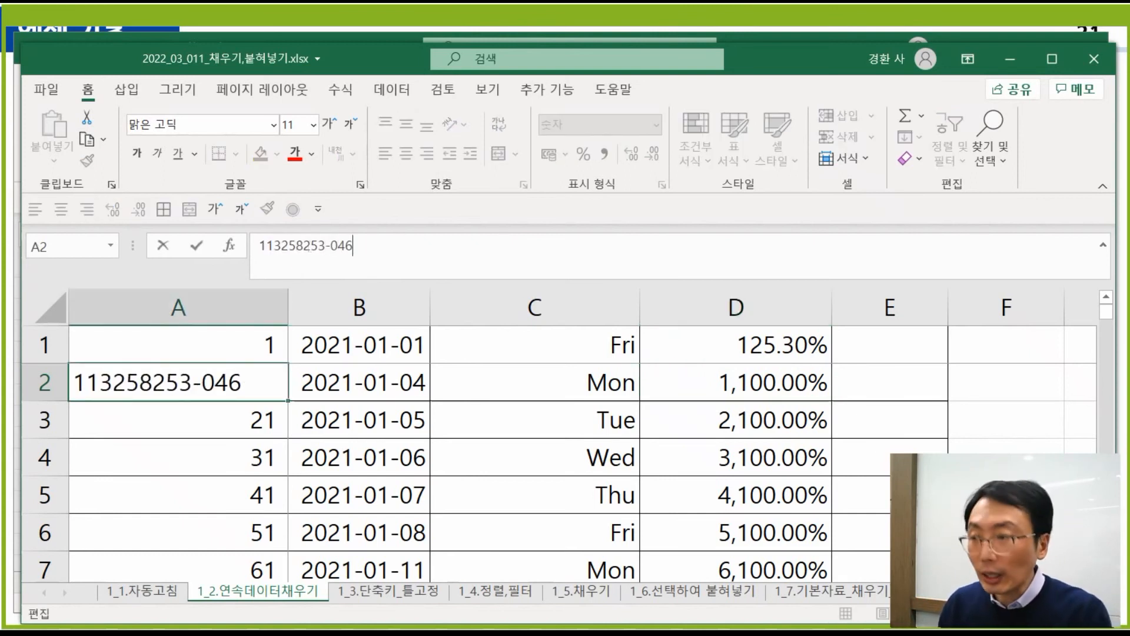
{"action": "key", "text": "BackSpace"}
{"action": "key", "text": "BackSpace"}
{"action": "key", "text": "BackSpace"}
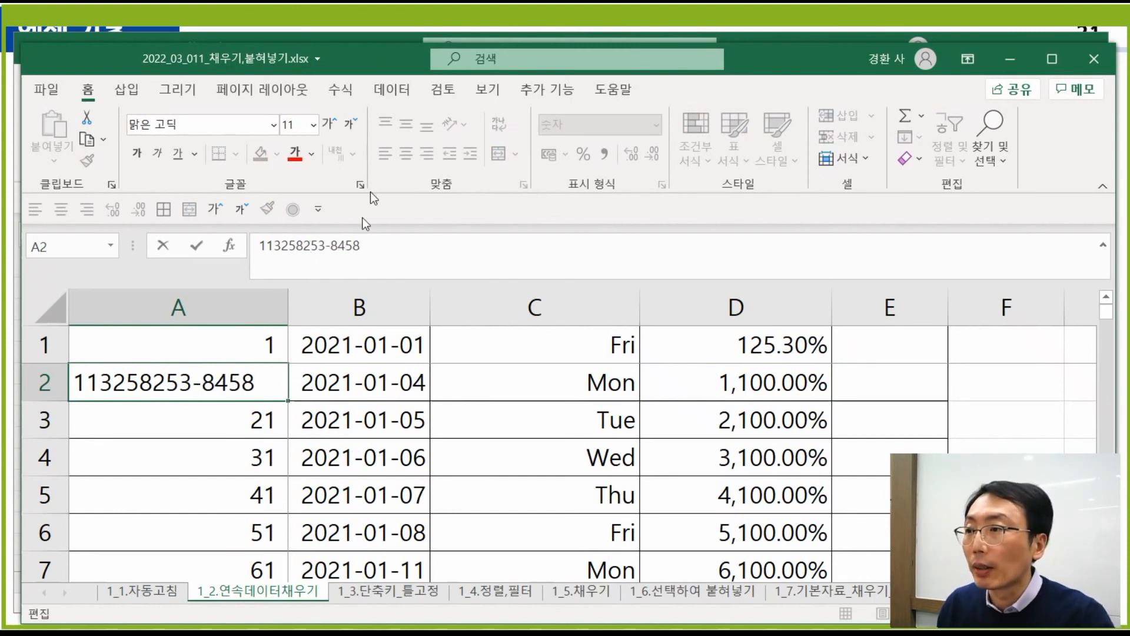
{"action": "left_click", "coordinate": [325, 245]}
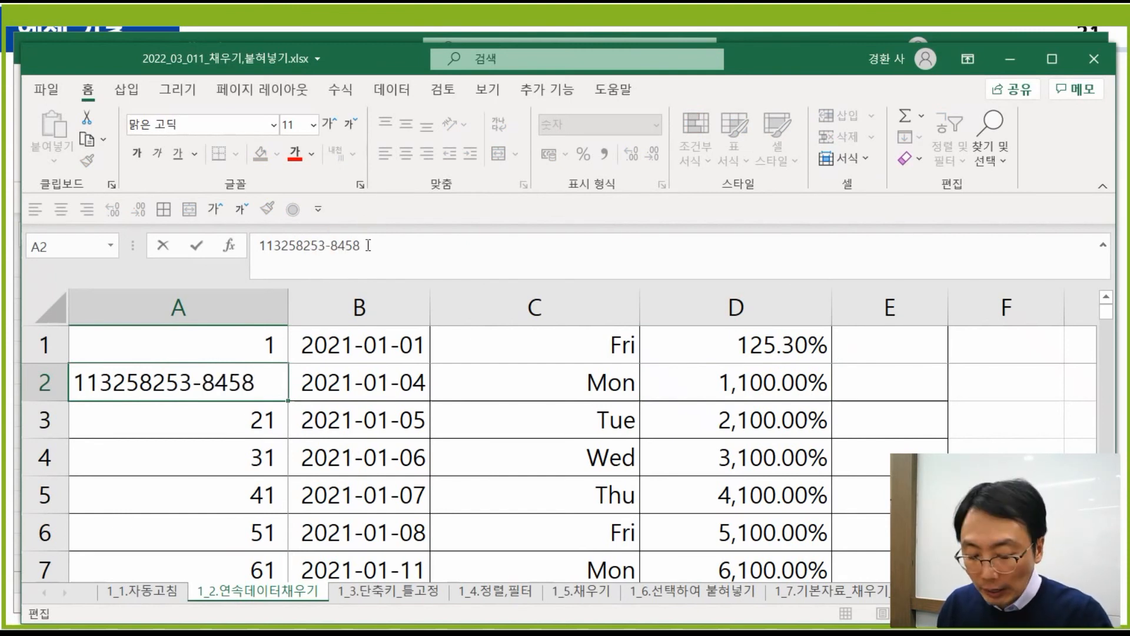
{"action": "key", "text": "Delete"}
{"action": "key", "text": "Return"}
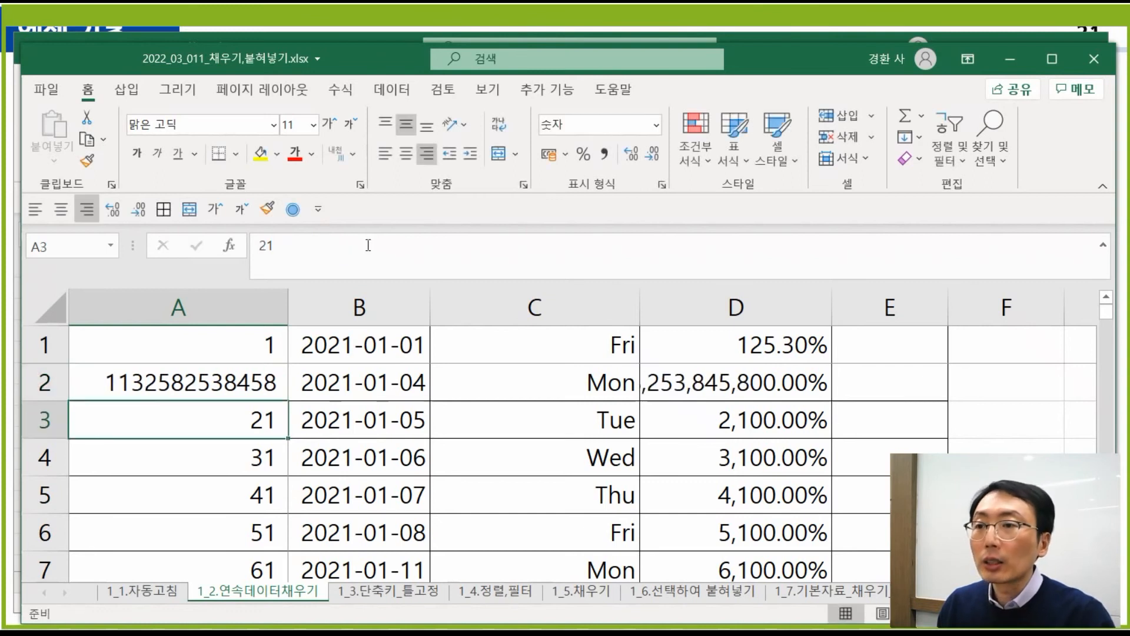
{"action": "left_click", "coordinate": [707, 389]}
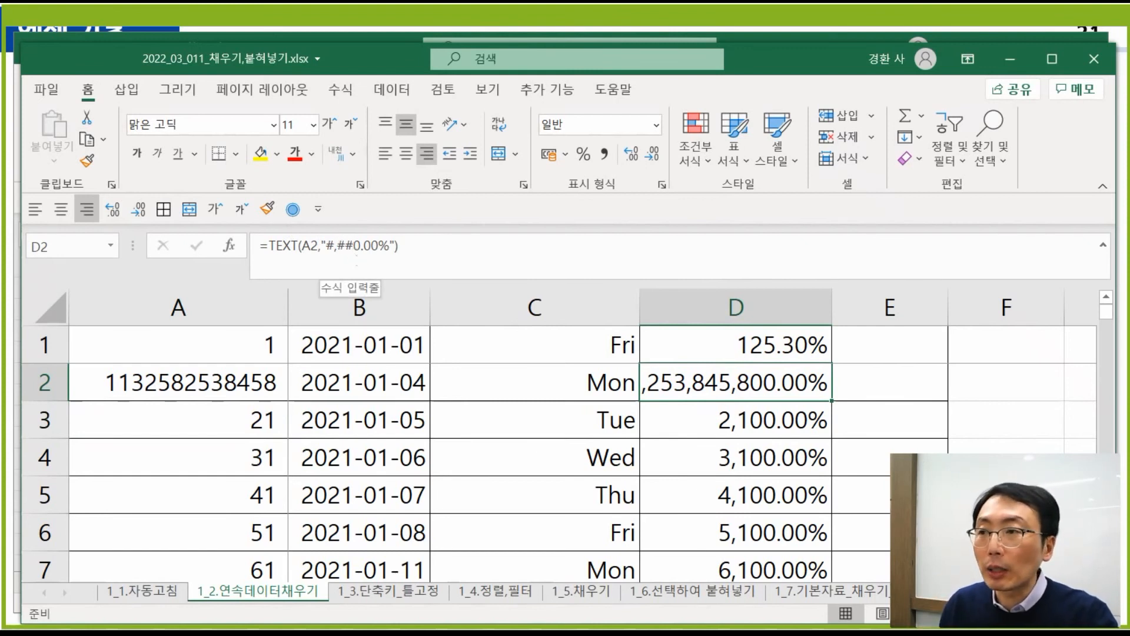
- Change D2's TEXT format code to "0,000.00%", copy it into D1 and fill down column D
{"action": "left_click", "coordinate": [346, 245]}
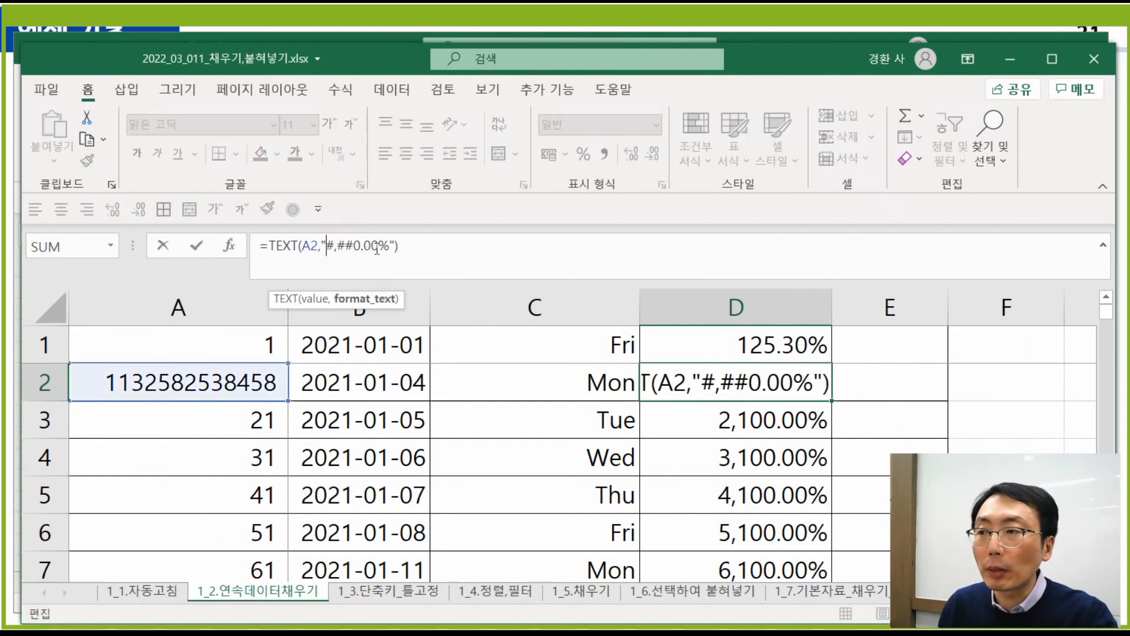
{"action": "type", "text": "0"}
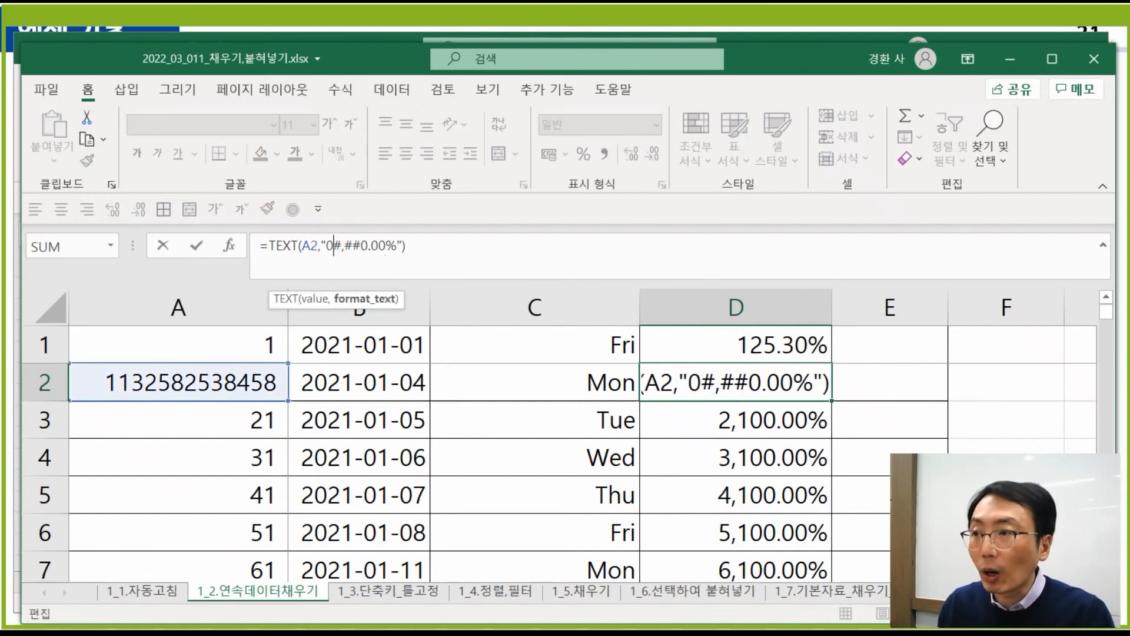
{"action": "key", "text": "Delete"}
{"action": "key", "text": "Right"}
{"action": "key", "text": "Delete"}
{"action": "key", "text": "Delete"}
{"action": "type", "text": "00"}
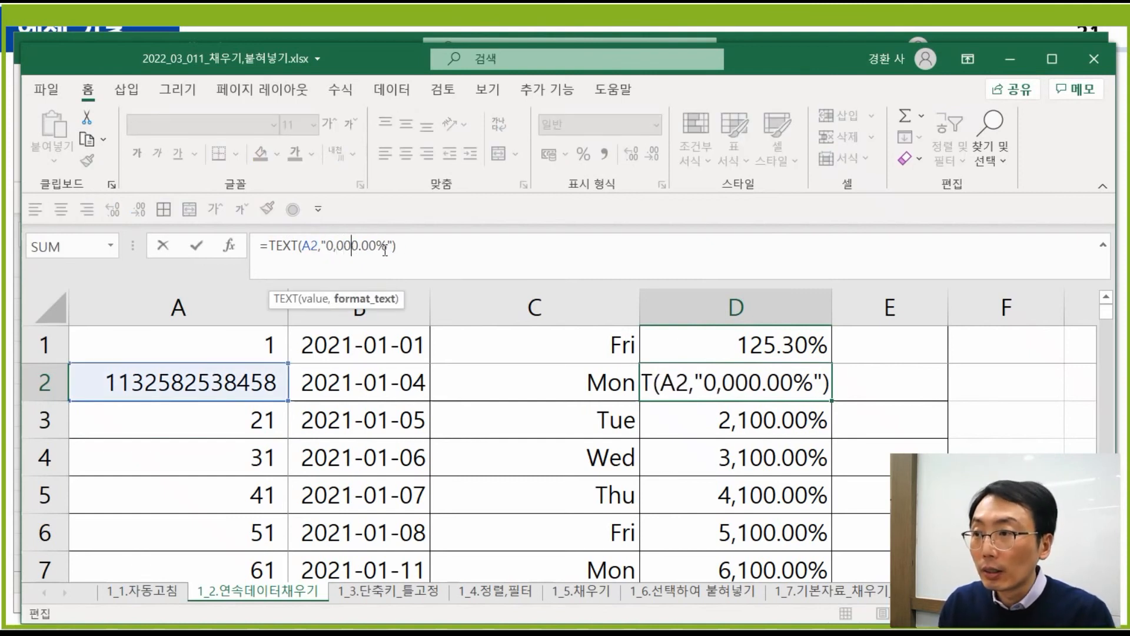
{"action": "key", "text": "Return"}
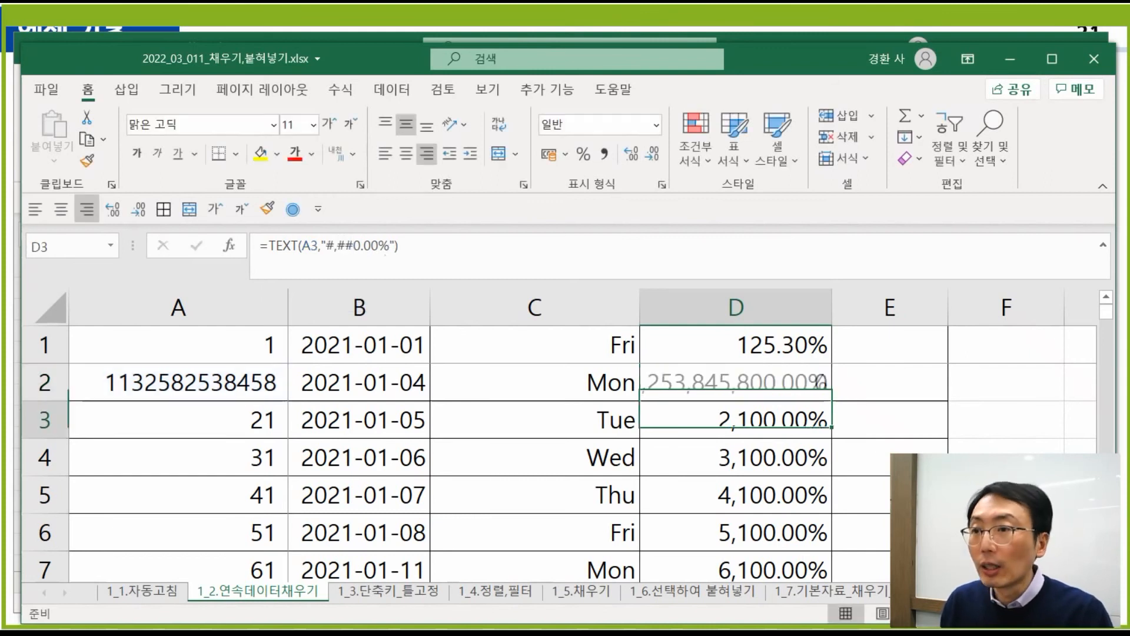
{"action": "key", "text": "Up"}
{"action": "key", "text": "ctrl+c"}
{"action": "key", "text": "Up"}
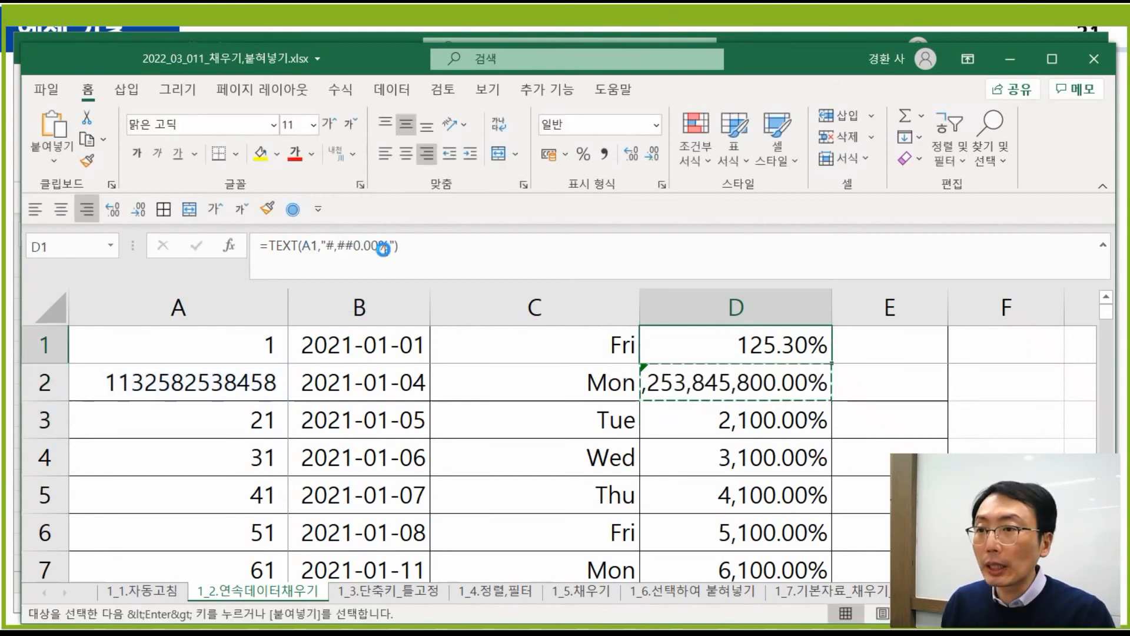
{"action": "key", "text": "ctrl+v"}
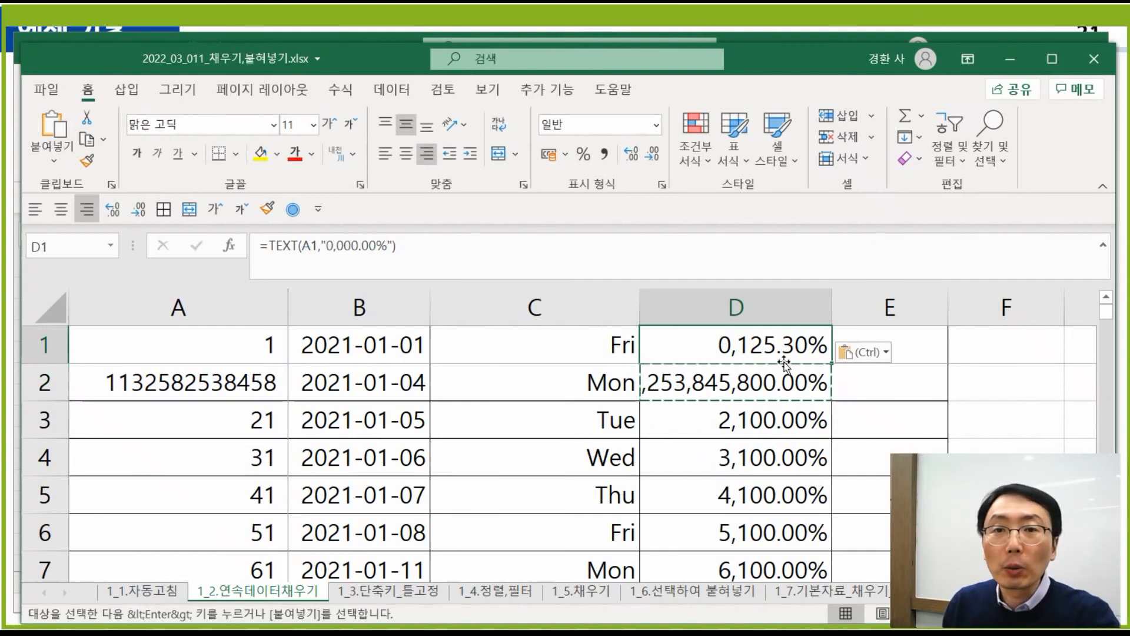
{"action": "double_click", "coordinate": [835, 368]}
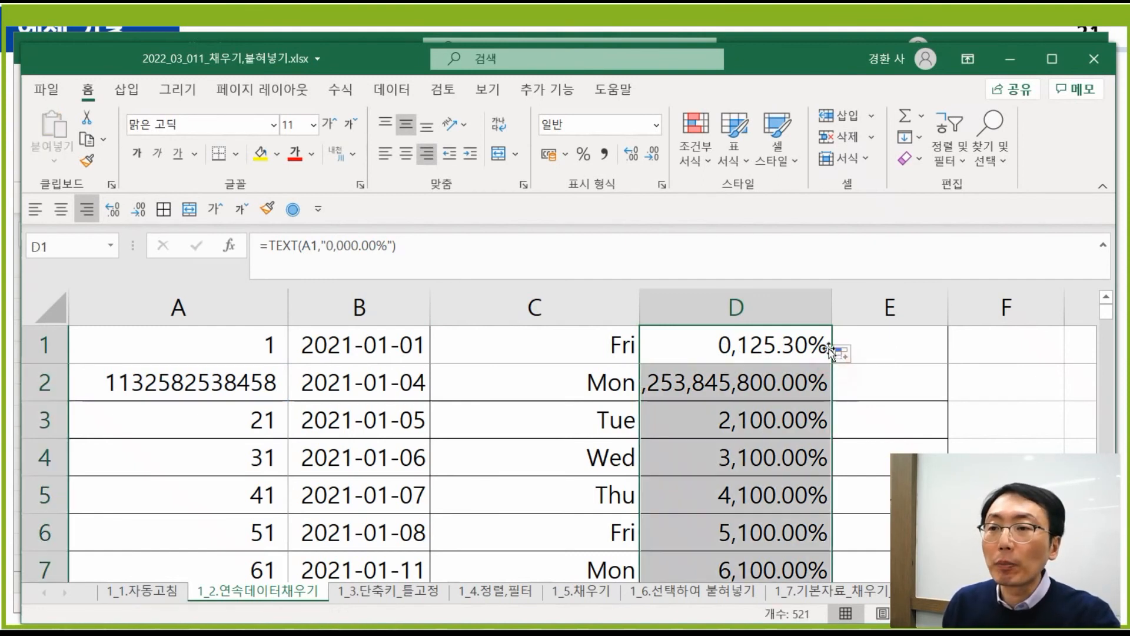
- Wrap D1's format code in parentheses as "(0,000.00%)" and fill it down column D
{"action": "left_click", "coordinate": [700, 315]}
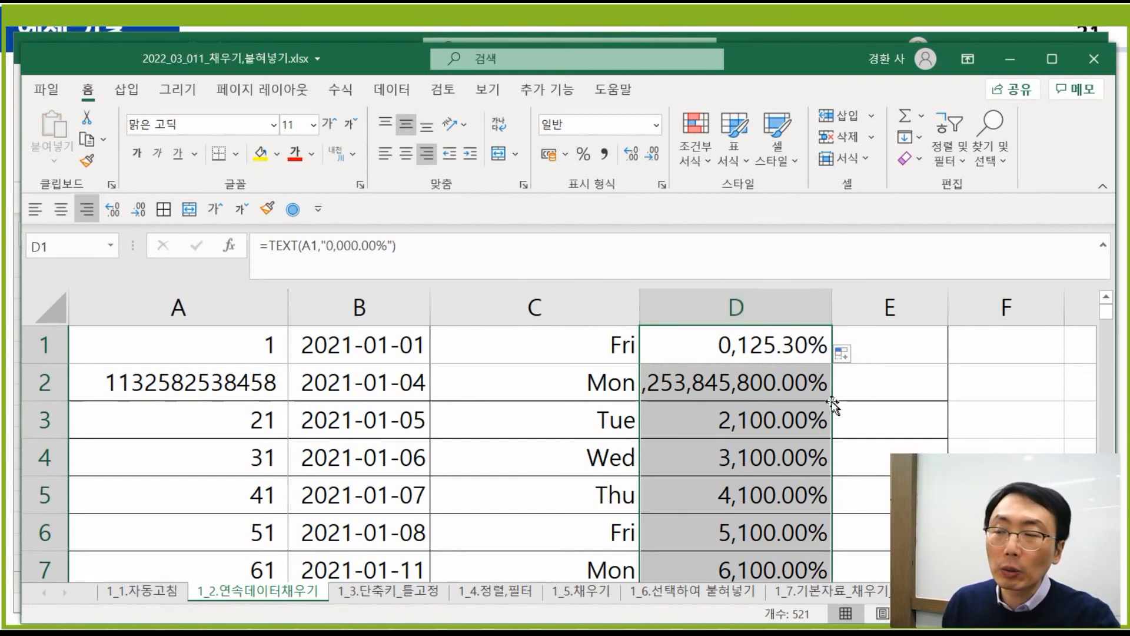
{"action": "left_click", "coordinate": [327, 246]}
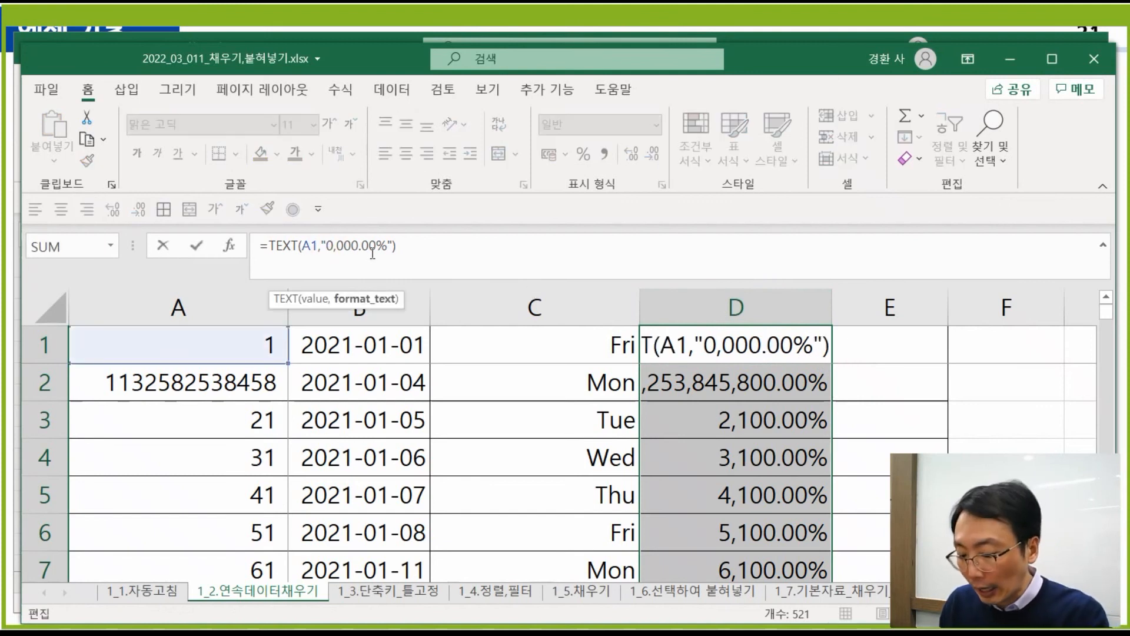
{"action": "type", "text": "("}
{"action": "left_click", "coordinate": [392, 246]}
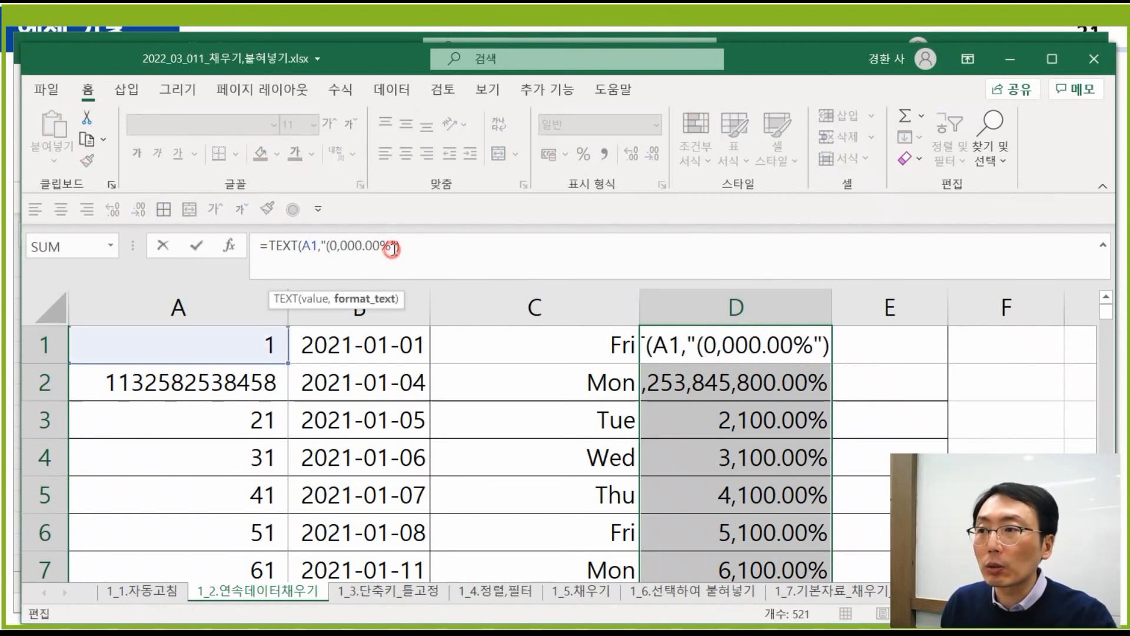
{"action": "type", "text": ")"}
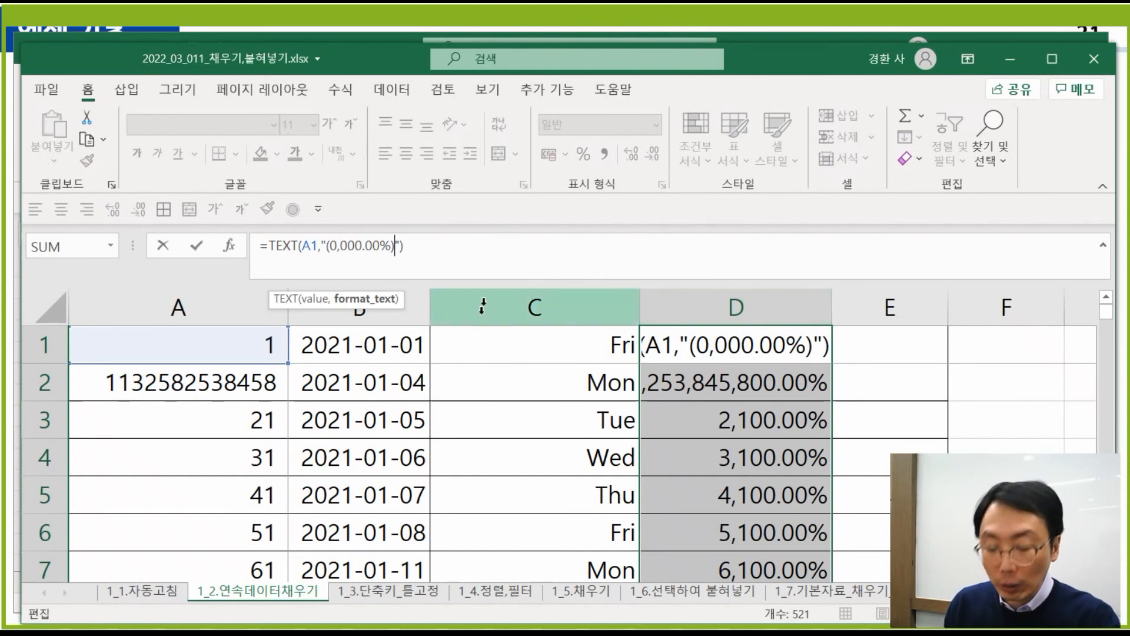
{"action": "key", "text": "Return"}
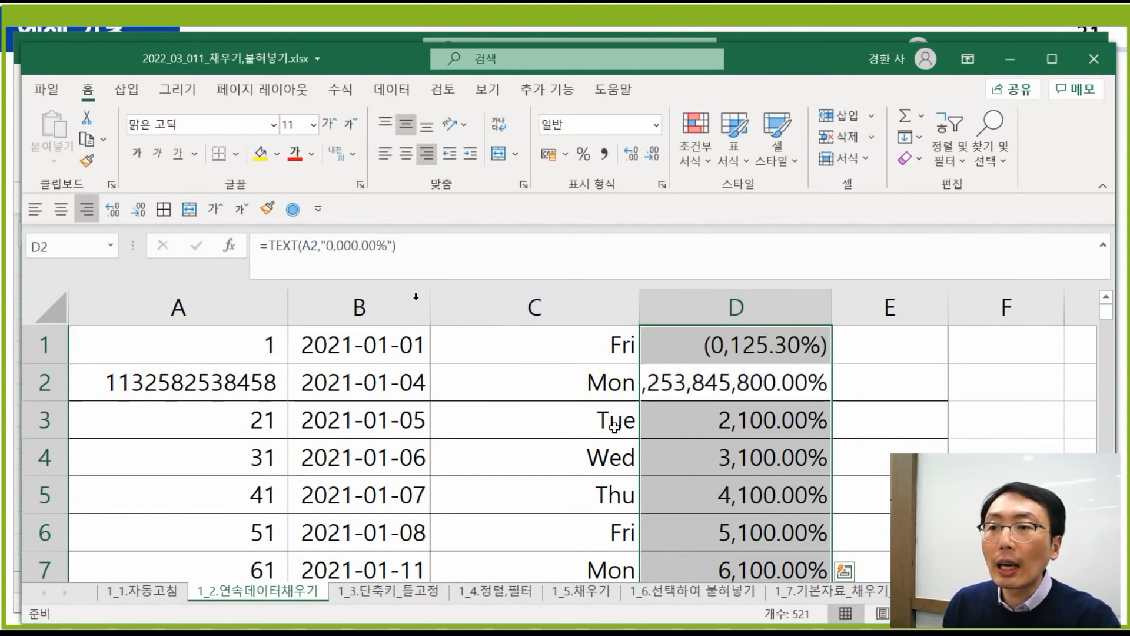
{"action": "left_click", "coordinate": [776, 350]}
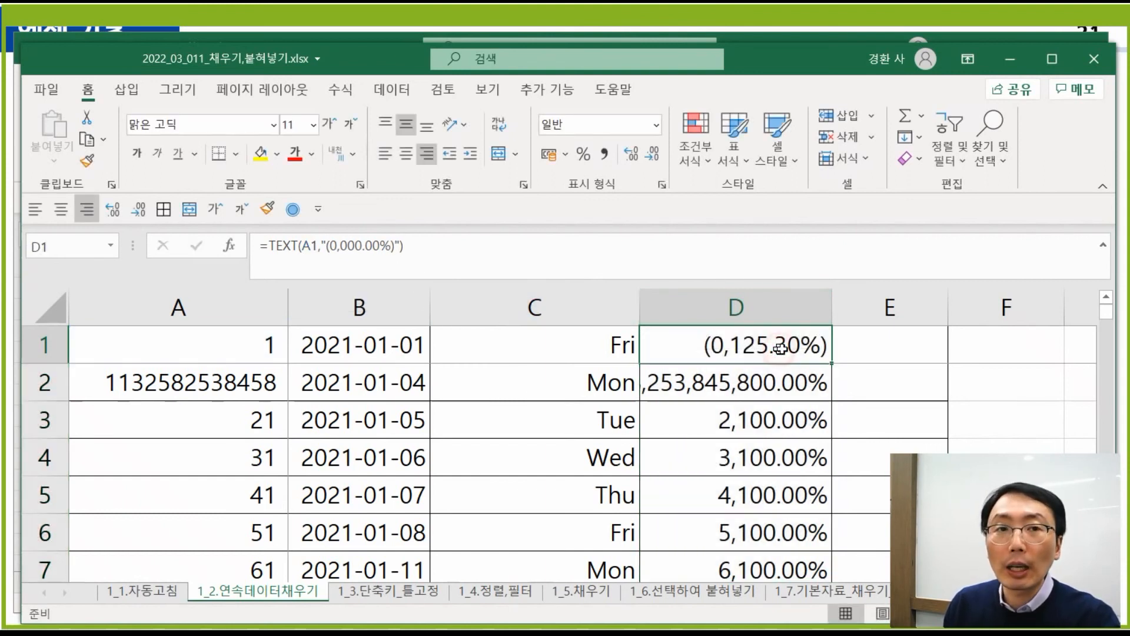
{"action": "double_click", "coordinate": [827, 366]}
{"action": "left_click", "coordinate": [796, 349]}
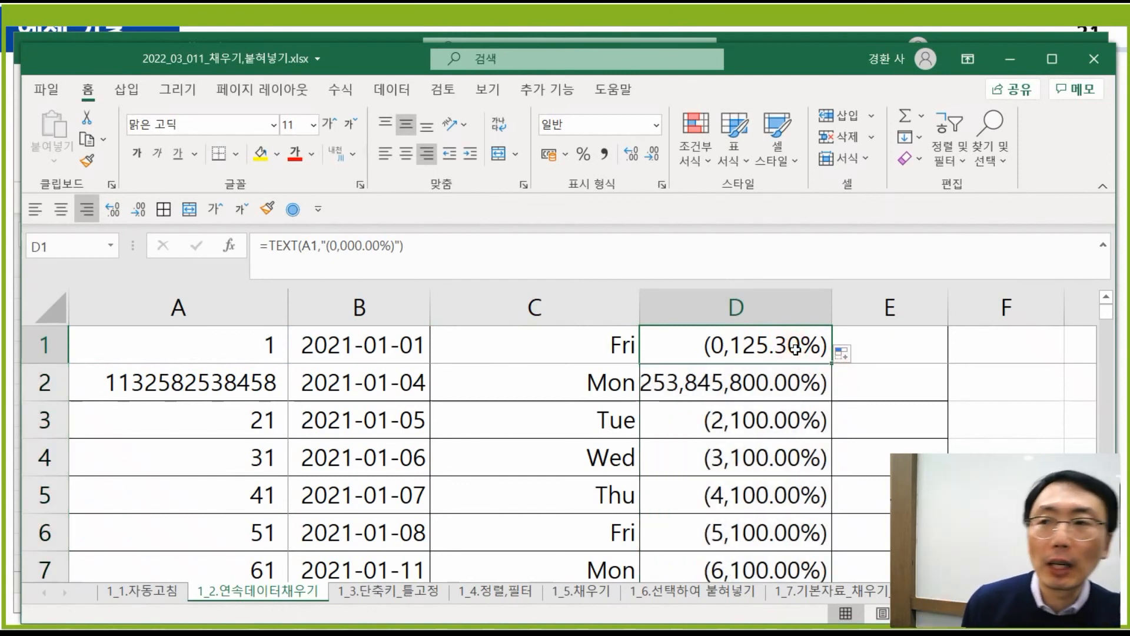
{"action": "left_click", "coordinate": [237, 344]}
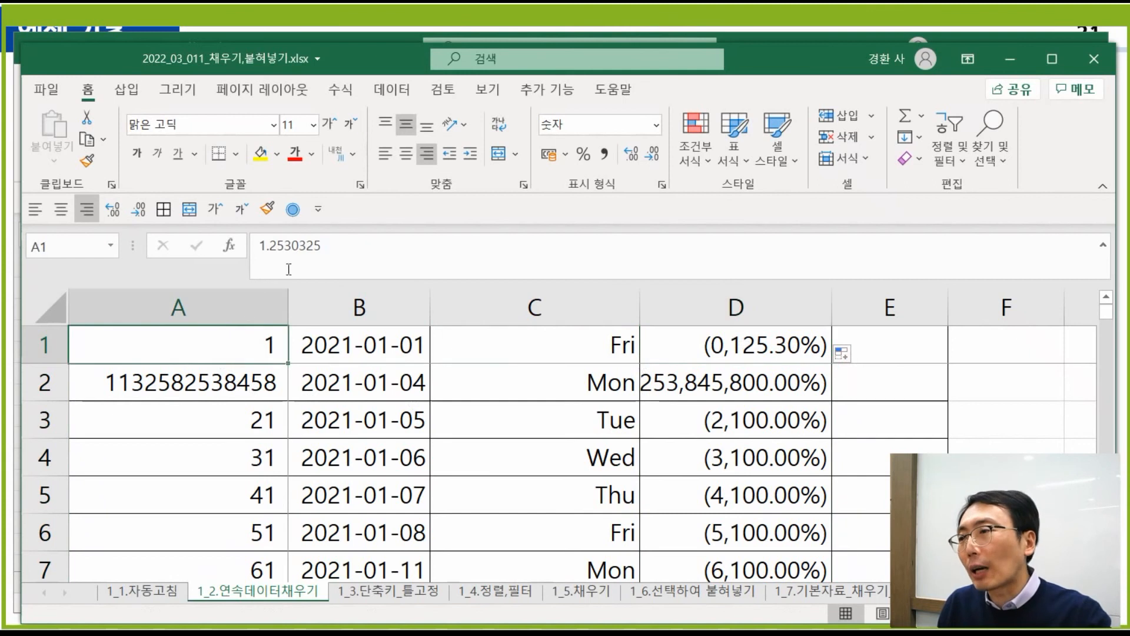
{"action": "left_click", "coordinate": [261, 246]}
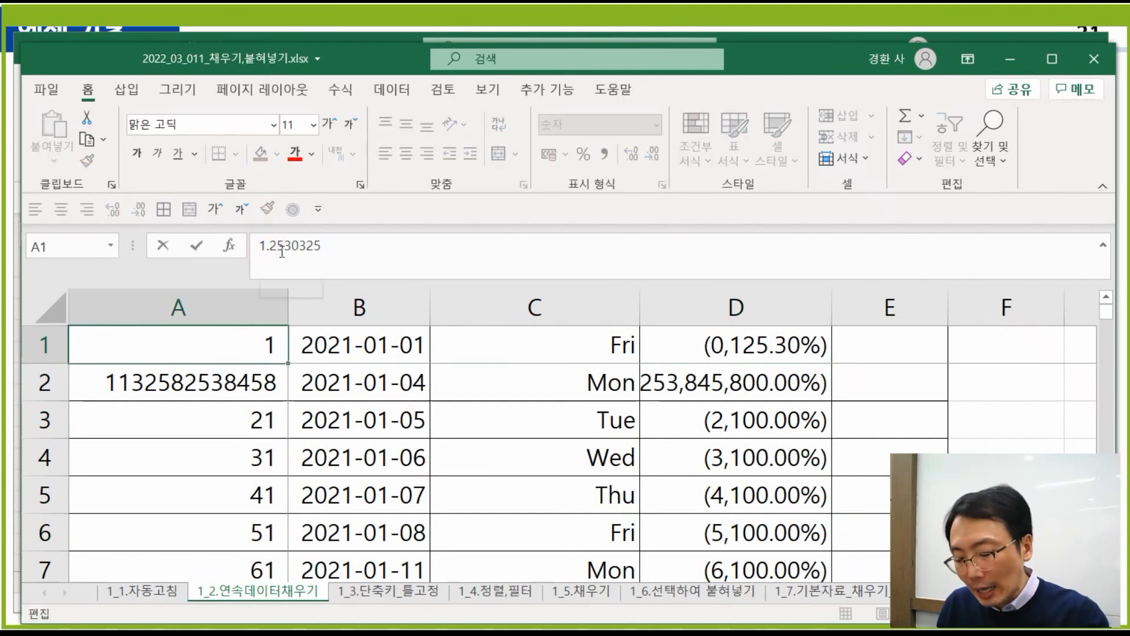
{"action": "type", "text": "-"}
{"action": "key", "text": "Return"}
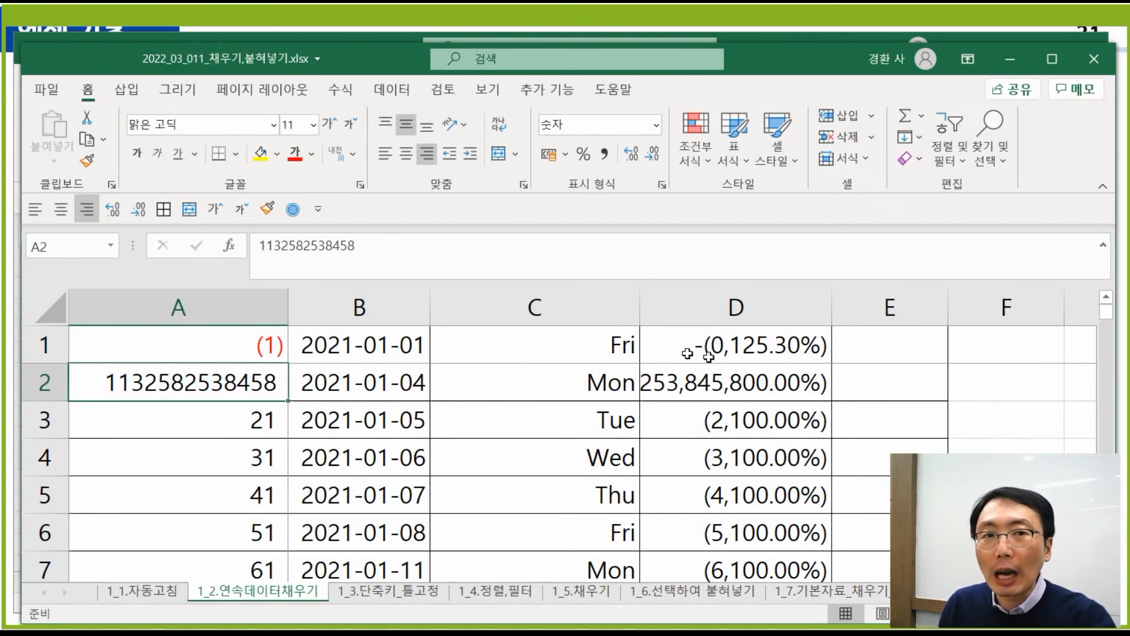
{"action": "left_click", "coordinate": [746, 351]}
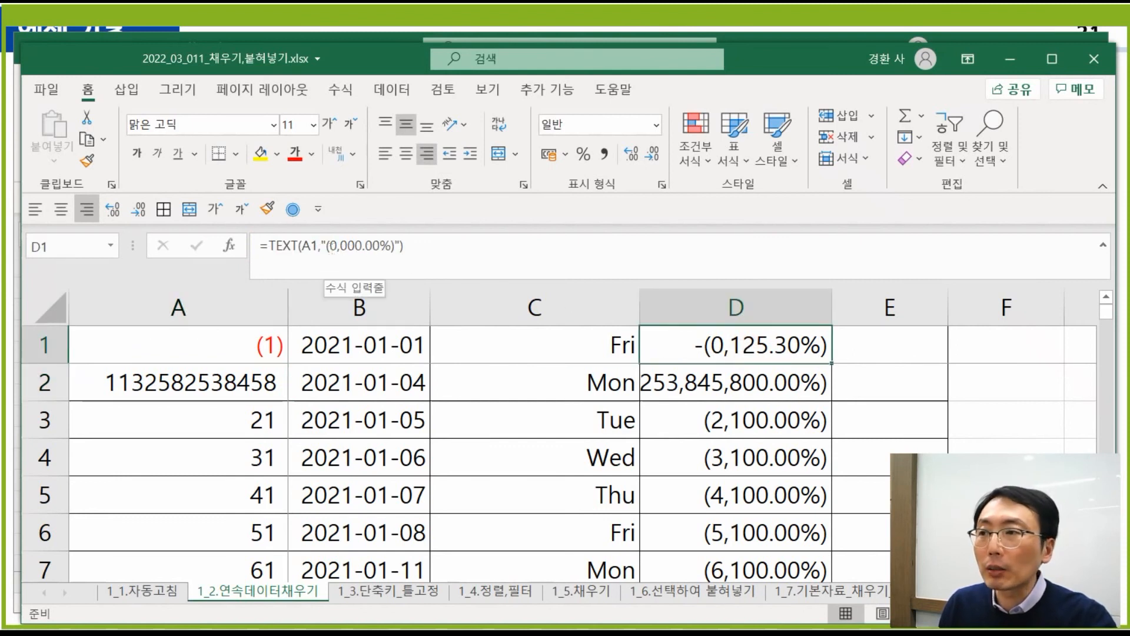
{"action": "left_click", "coordinate": [328, 247]}
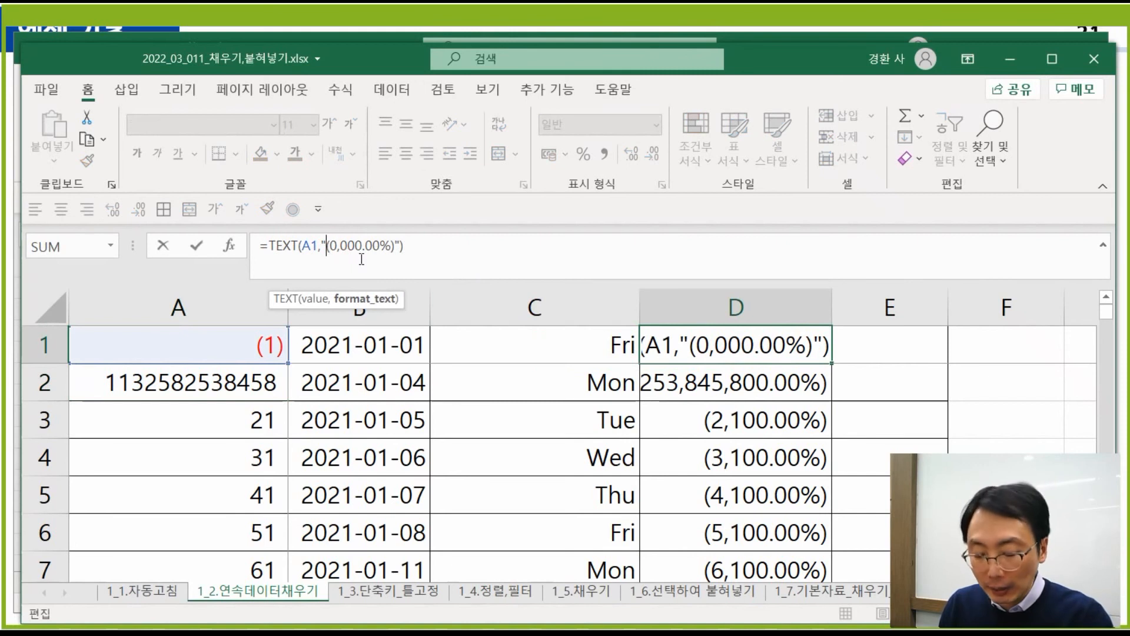
{"action": "key", "text": "Delete"}
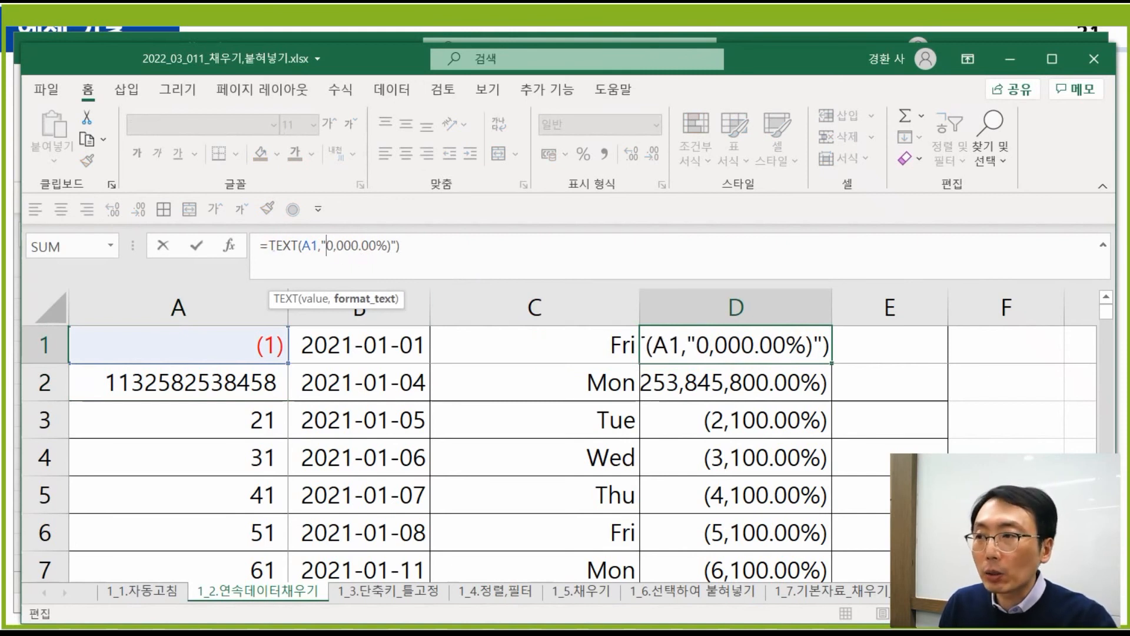
{"action": "left_click", "coordinate": [272, 245]}
{"action": "type", "text": "\""}
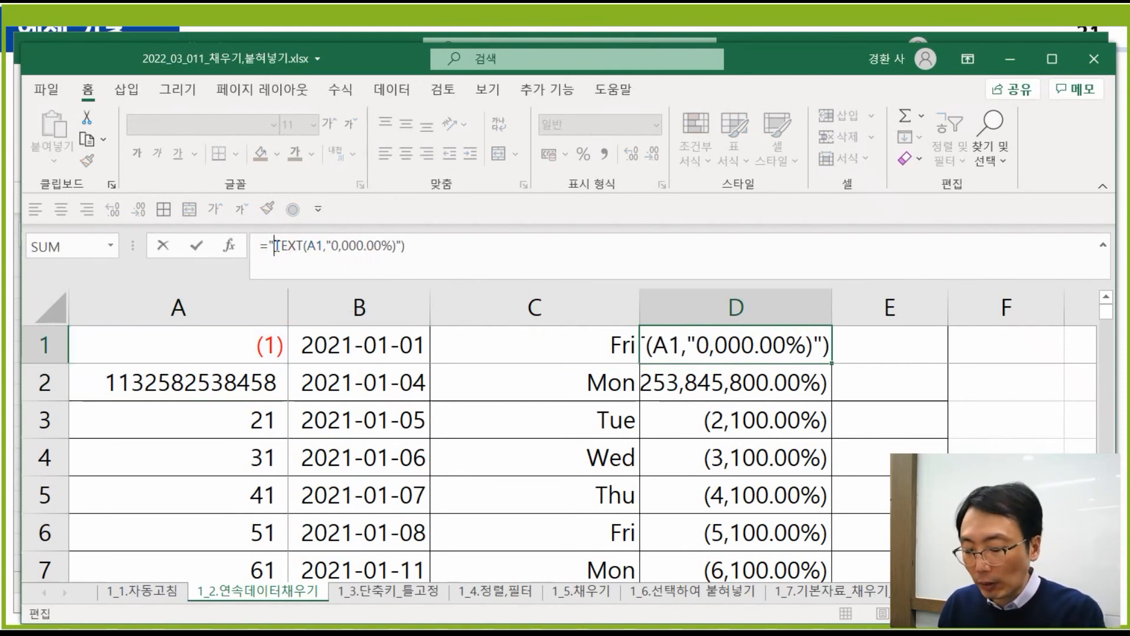
{"action": "type", "text": "(\"&"}
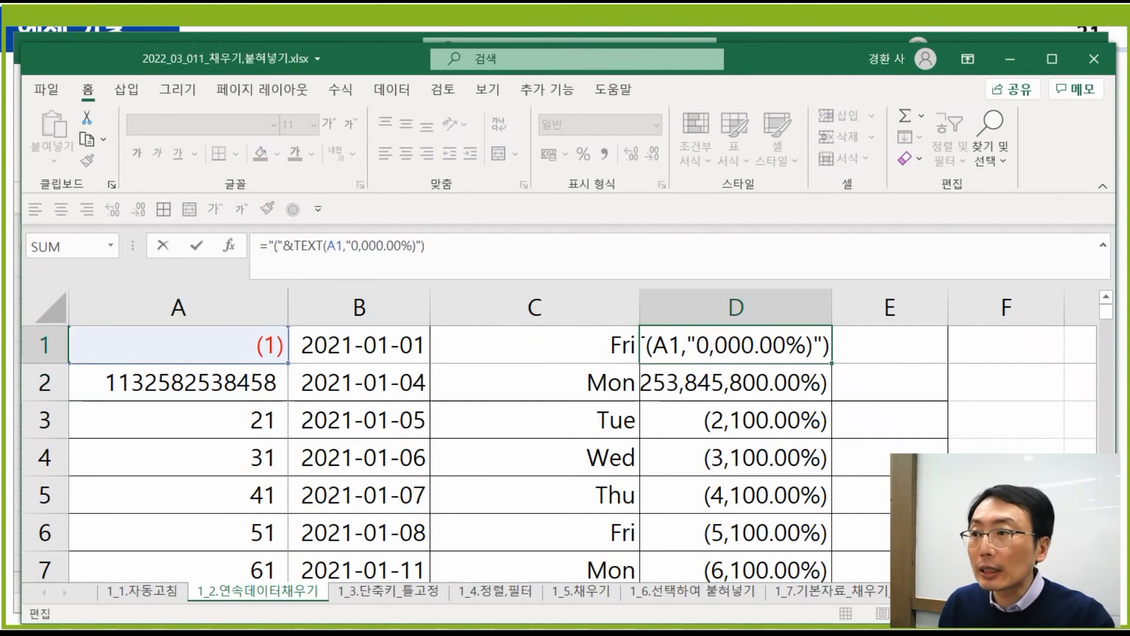
{"action": "left_click", "coordinate": [450, 246]}
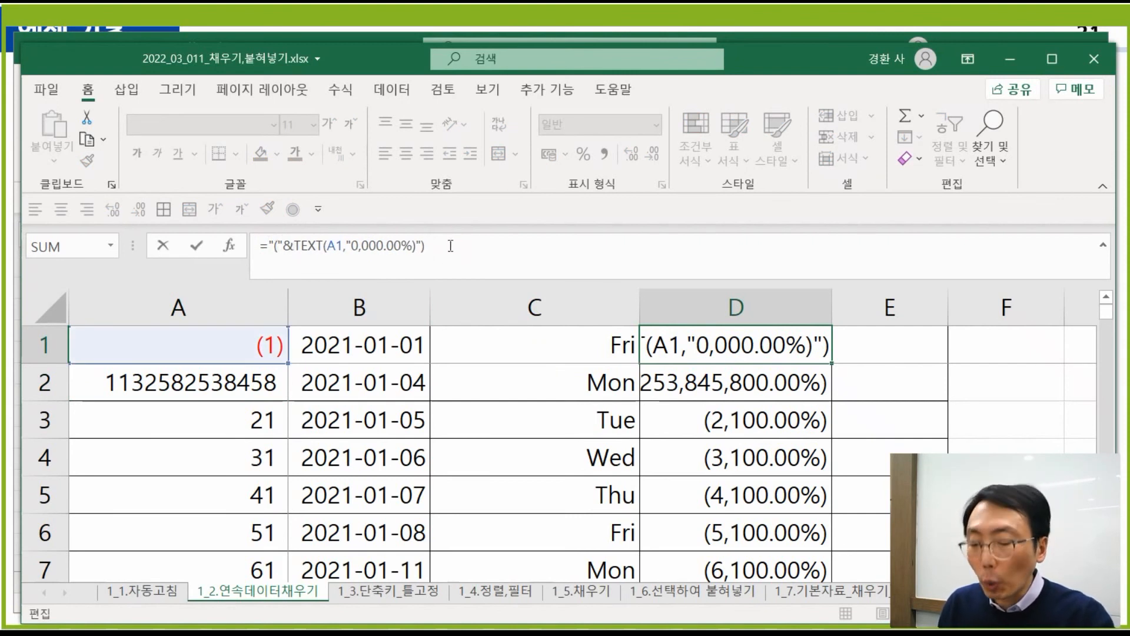
{"action": "key", "text": "Return"}
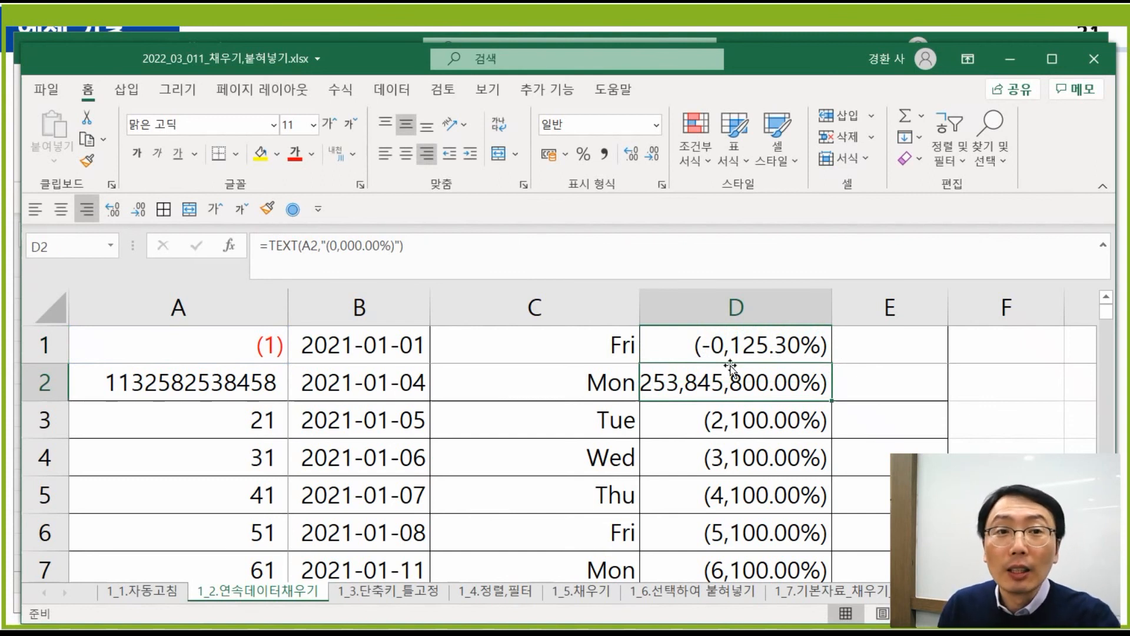
{"action": "left_click", "coordinate": [745, 346]}
{"action": "left_click", "coordinate": [754, 317]}
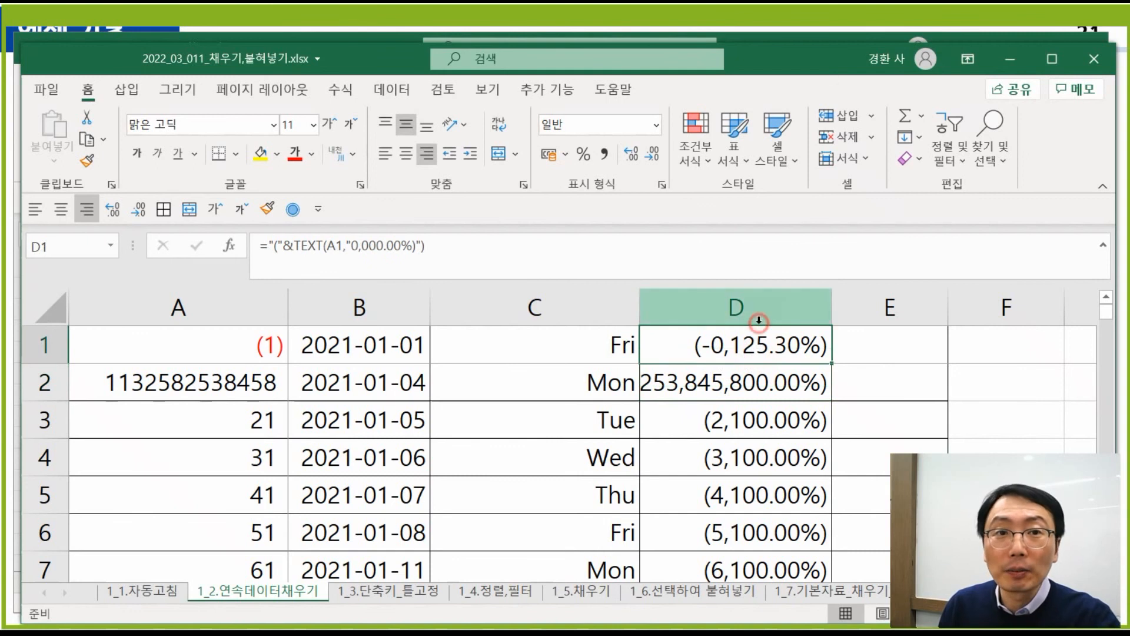
{"action": "left_click", "coordinate": [724, 346]}
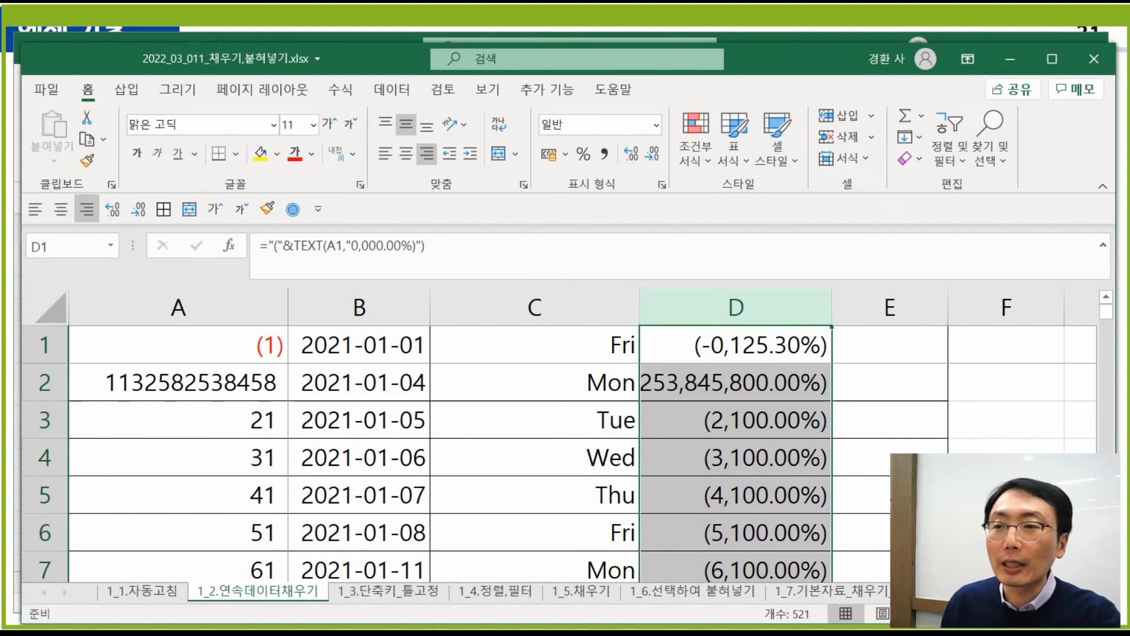
{"action": "left_click", "coordinate": [788, 432]}
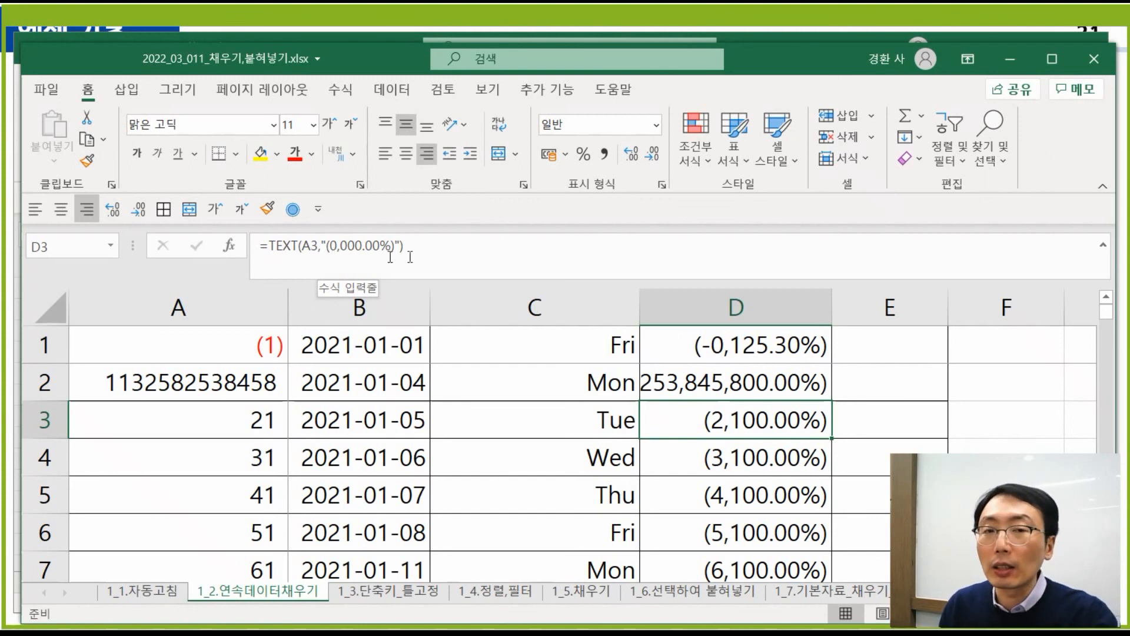
- Open the Save As dialog in the part_03_나누기,빈칸채우기 folder
{"action": "left_click", "coordinate": [42, 92]}
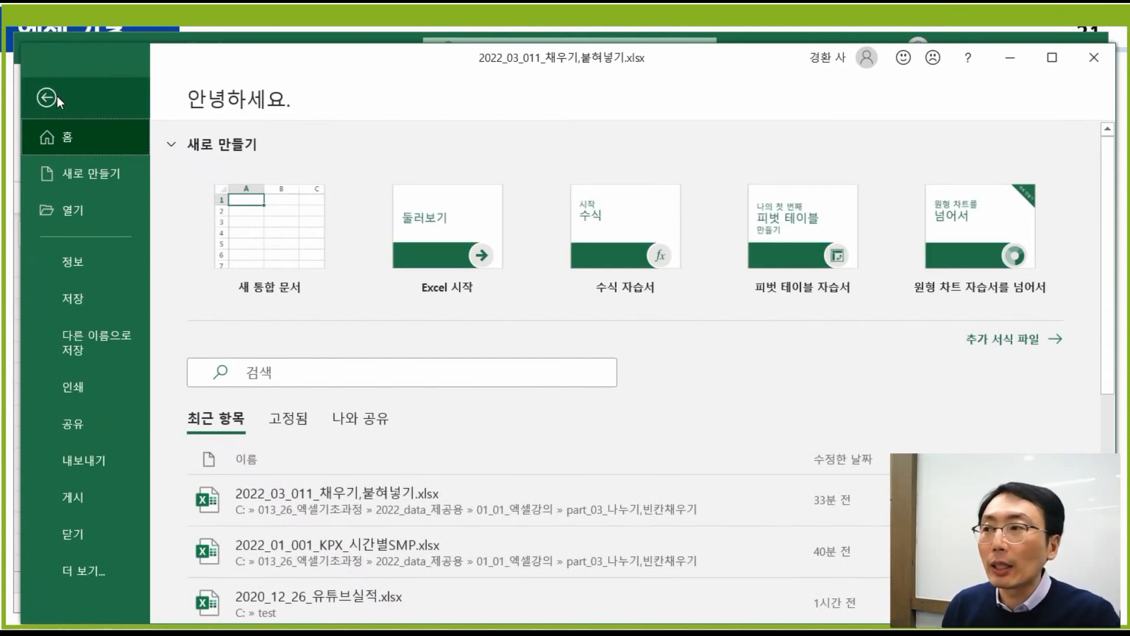
{"action": "left_click", "coordinate": [111, 337]}
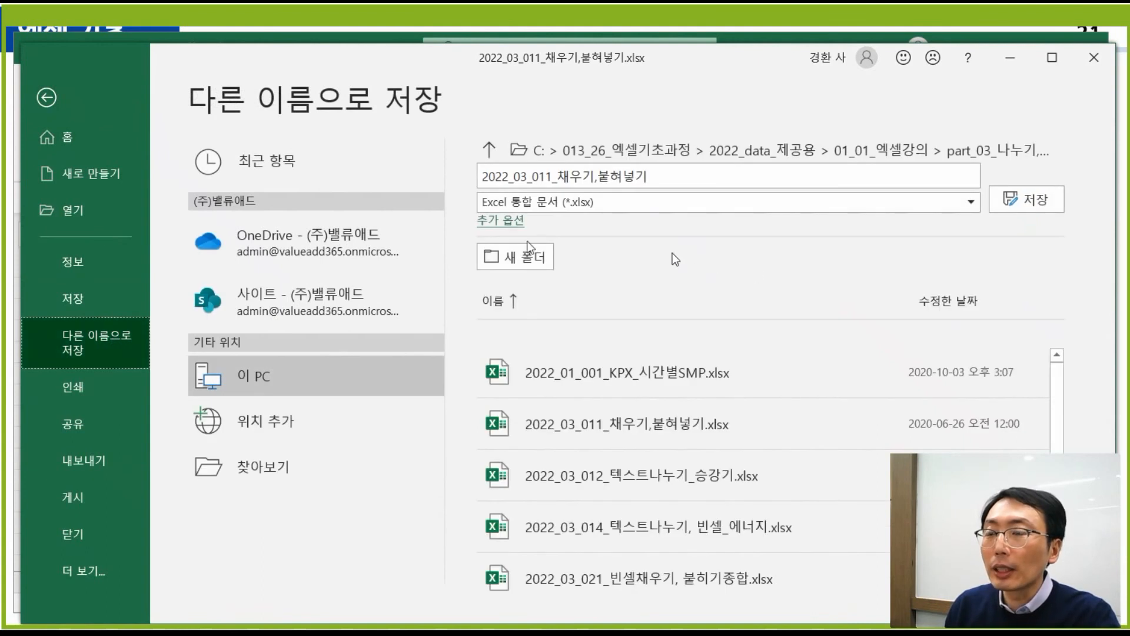
{"action": "left_click", "coordinate": [842, 154]}
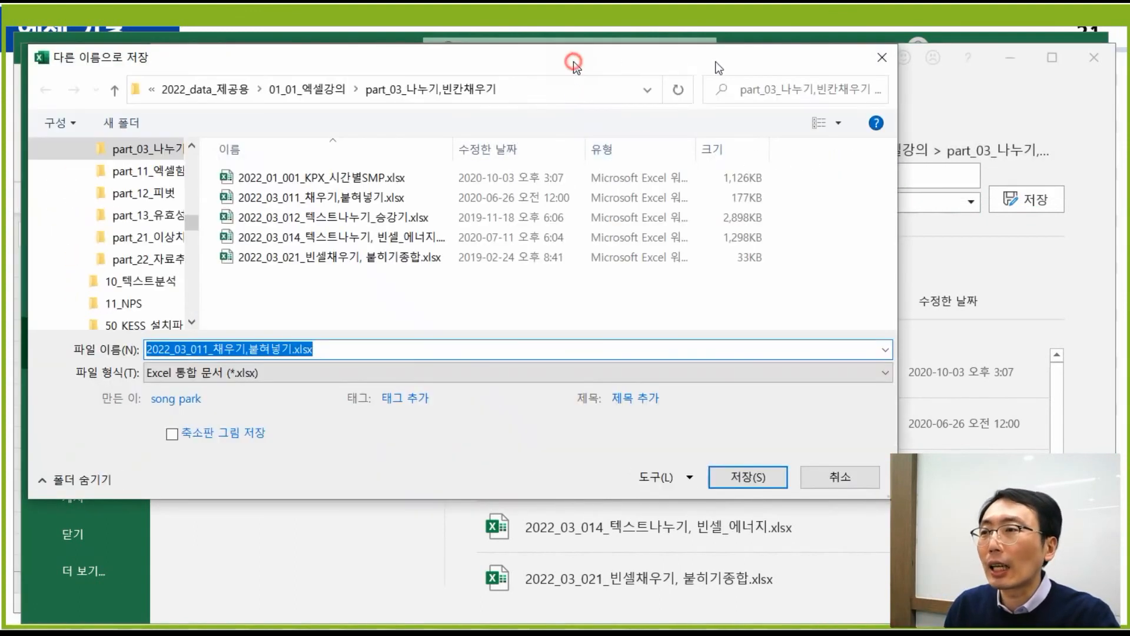
- Browse the Save As dialog to the C:\test folder as the save location
{"action": "left_click_drag", "start_coordinate": [411, 222], "coordinate": [411, 197]}
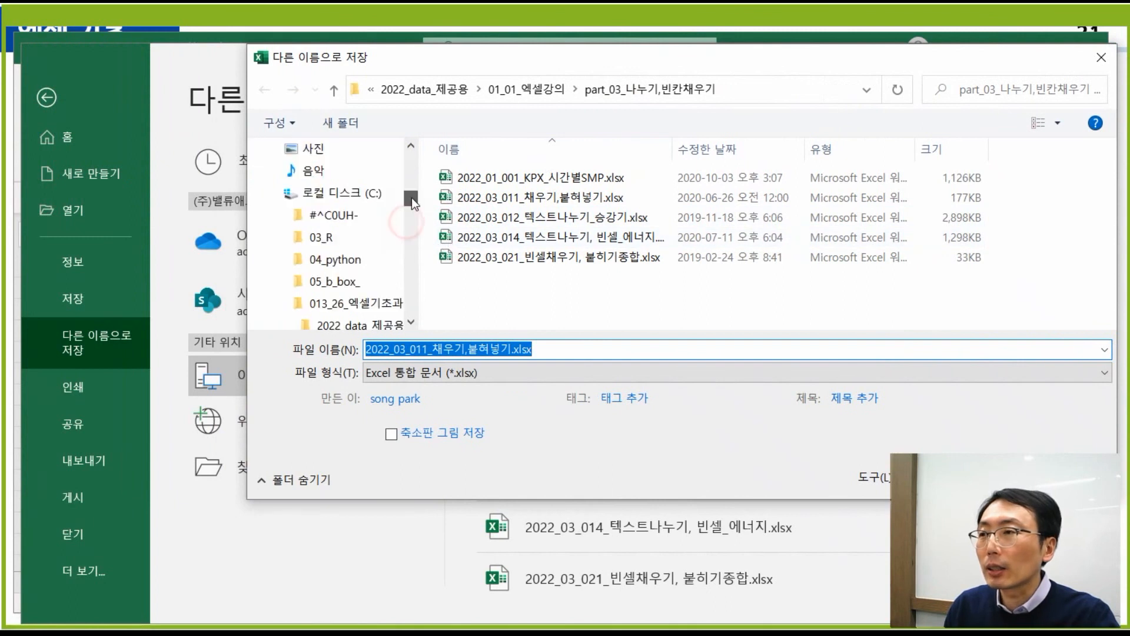
{"action": "left_click", "coordinate": [368, 194]}
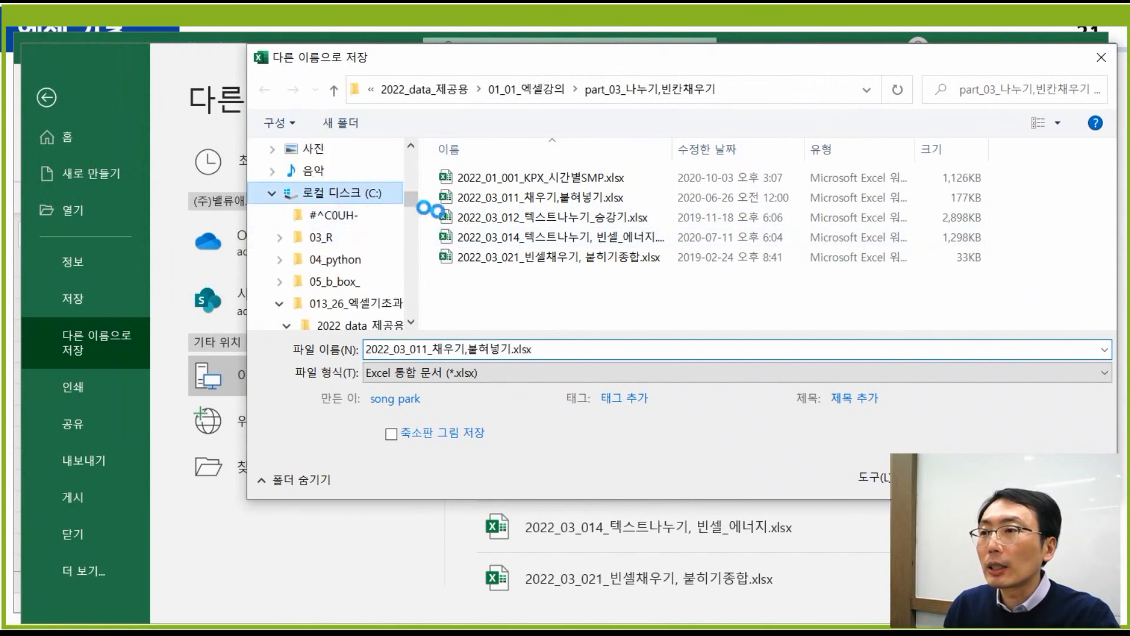
{"action": "scroll", "coordinate": [571, 253], "scroll_direction": "down", "scroll_amount": 3}
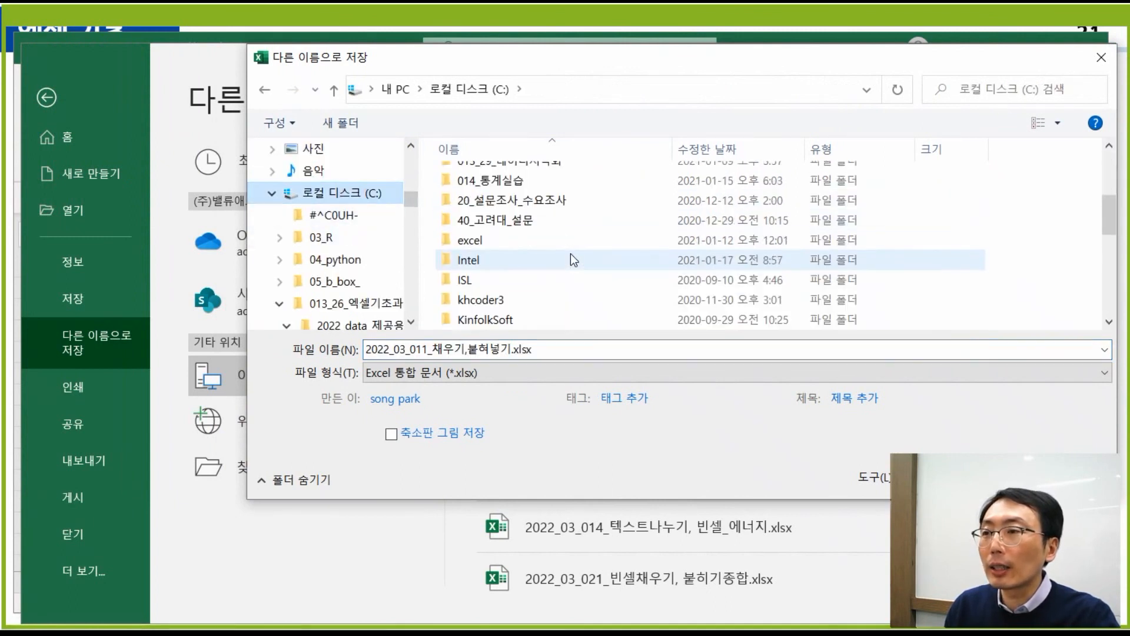
{"action": "scroll", "coordinate": [568, 246], "scroll_direction": "up", "scroll_amount": 1}
{"action": "scroll", "coordinate": [567, 246], "scroll_direction": "up", "scroll_amount": 2}
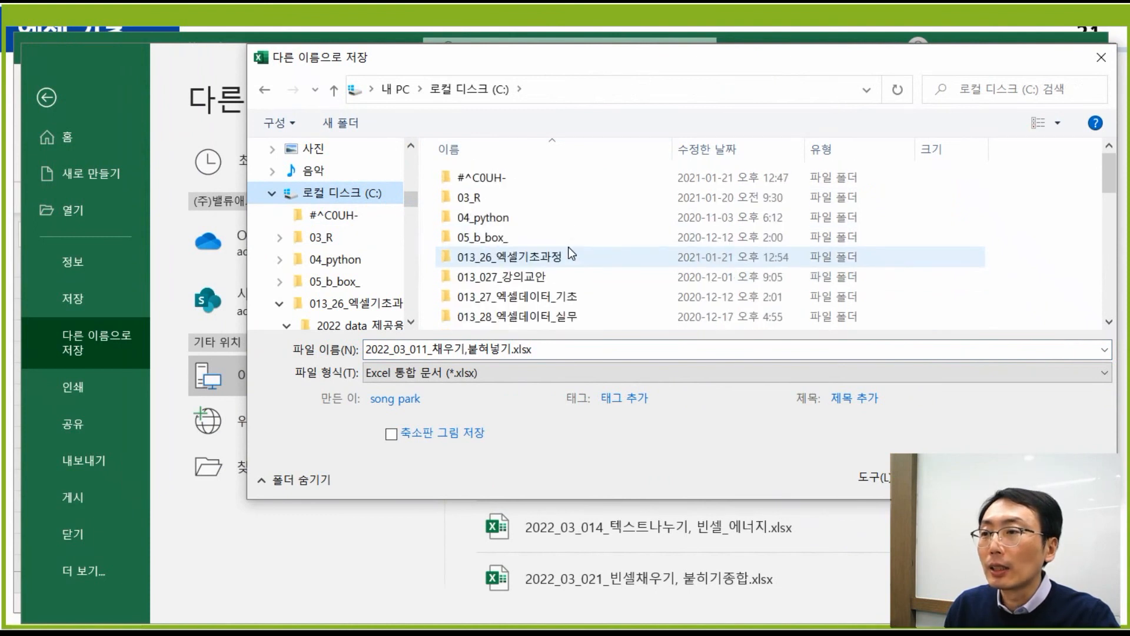
{"action": "scroll", "coordinate": [567, 246], "scroll_direction": "down", "scroll_amount": 4}
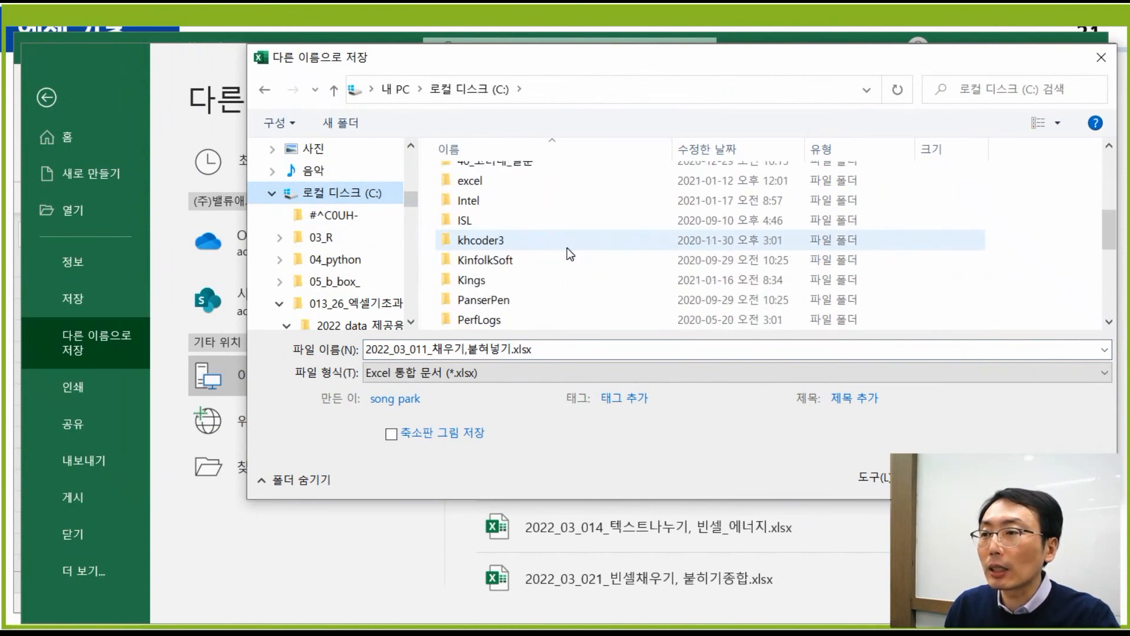
{"action": "scroll", "coordinate": [565, 249], "scroll_direction": "down", "scroll_amount": 2}
{"action": "scroll", "coordinate": [564, 249], "scroll_direction": "down", "scroll_amount": 1}
{"action": "left_click", "coordinate": [559, 225]}
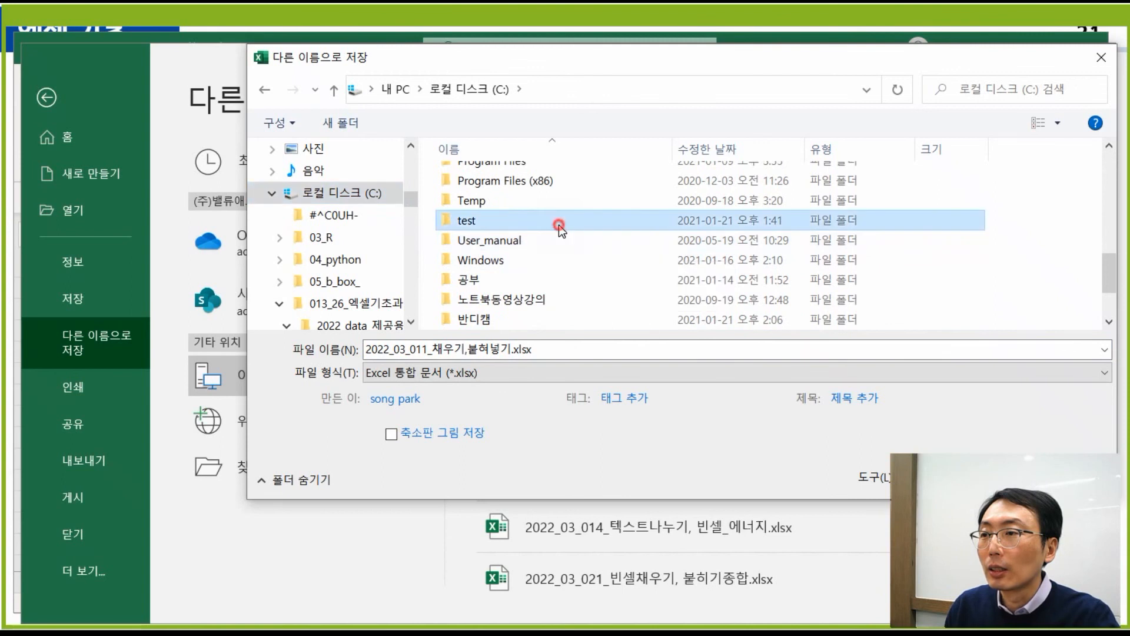
{"action": "double_click", "coordinate": [559, 225]}
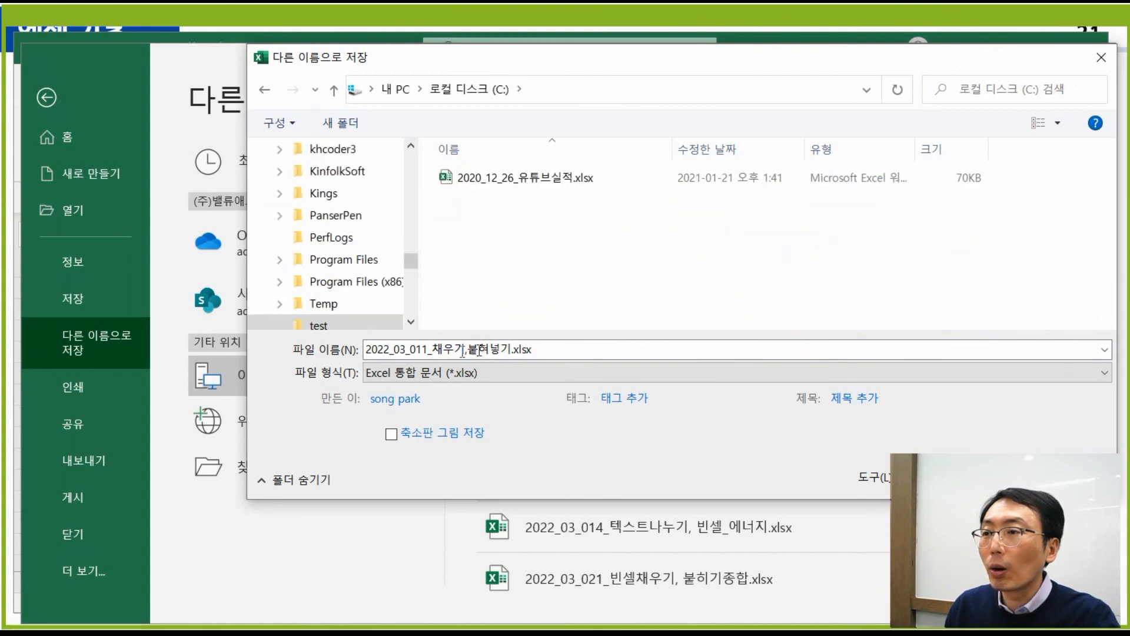
- Save as 2021_01_21_02_채우기,붙혀넣기.xlsx, then autofit column D so D2's full value shows
{"action": "double_click", "coordinate": [429, 349]}
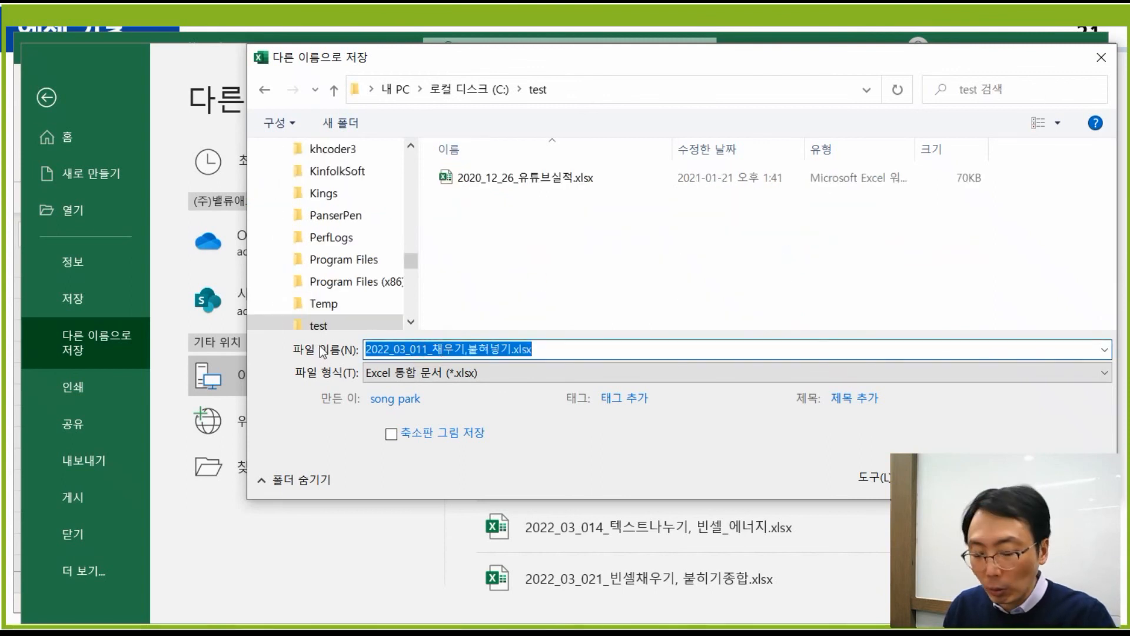
{"action": "key", "text": "Home"}
{"action": "key", "text": "Delete"}
{"action": "key", "text": "Delete"}
{"action": "key", "text": "Delete"}
{"action": "key", "text": "Delete"}
{"action": "key", "text": "Delete"}
{"action": "key", "text": "Delete"}
{"action": "key", "text": "Delete"}
{"action": "key", "text": "Delete"}
{"action": "key", "text": "Delete"}
{"action": "key", "text": "Delete"}
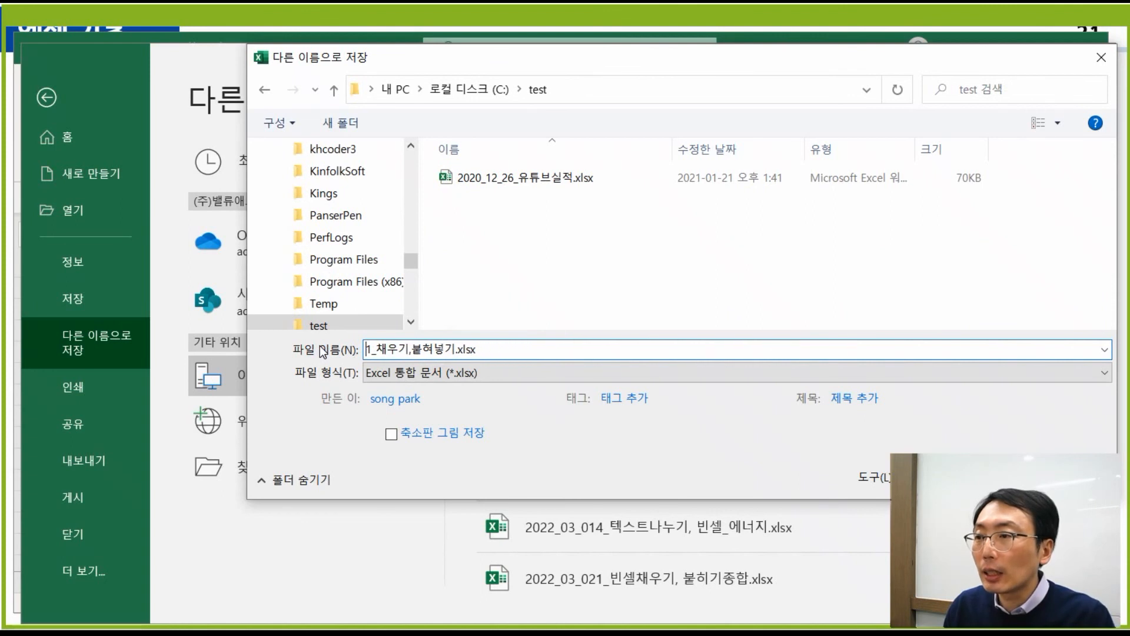
{"action": "key", "text": "Delete"}
{"action": "type", "text": "2021"}
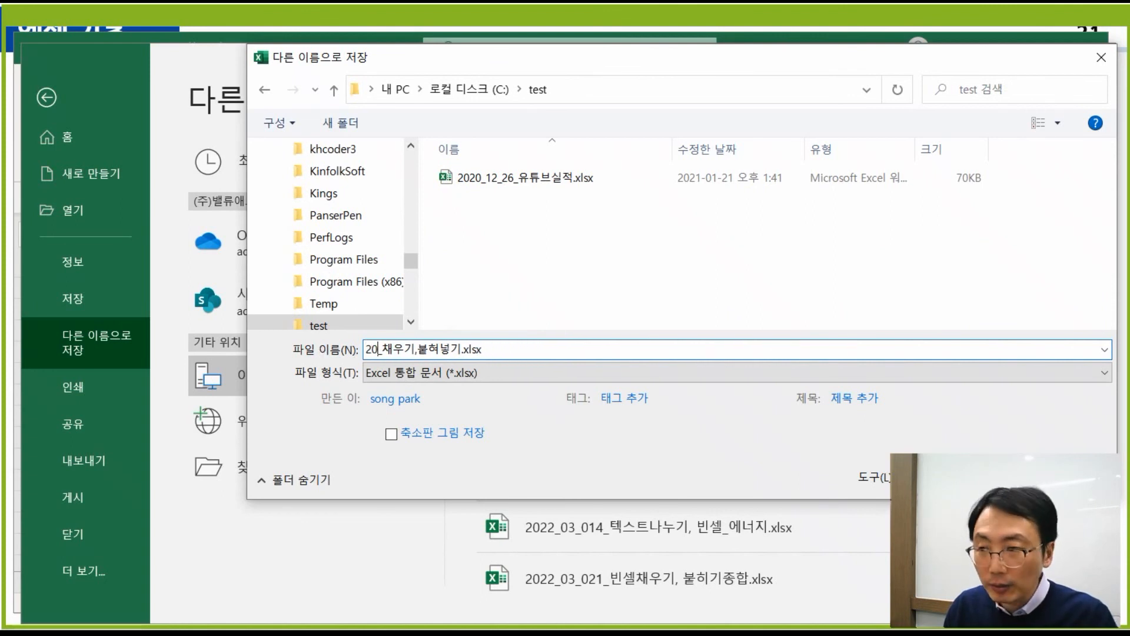
{"action": "type", "text": "_01"}
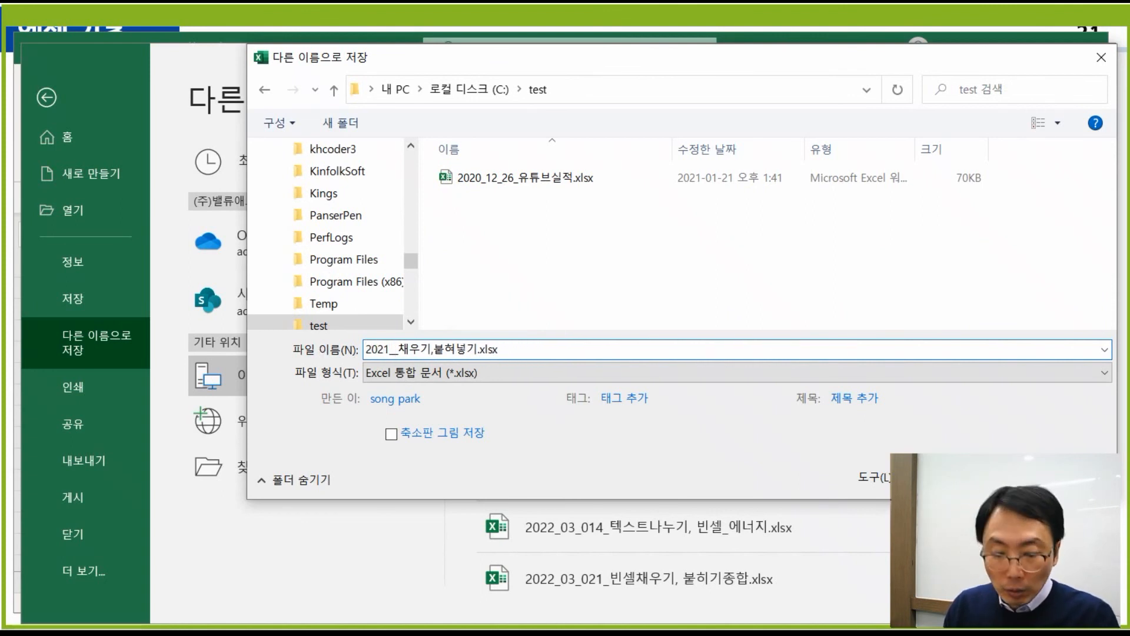
{"action": "type", "text": "_"}
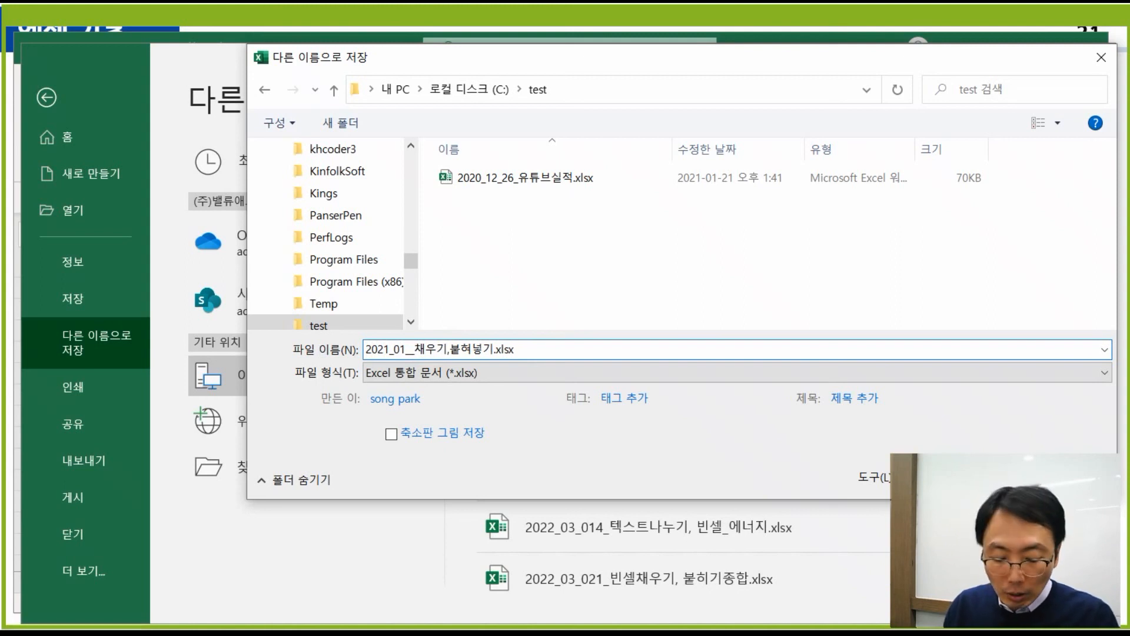
{"action": "type", "text": "21_"}
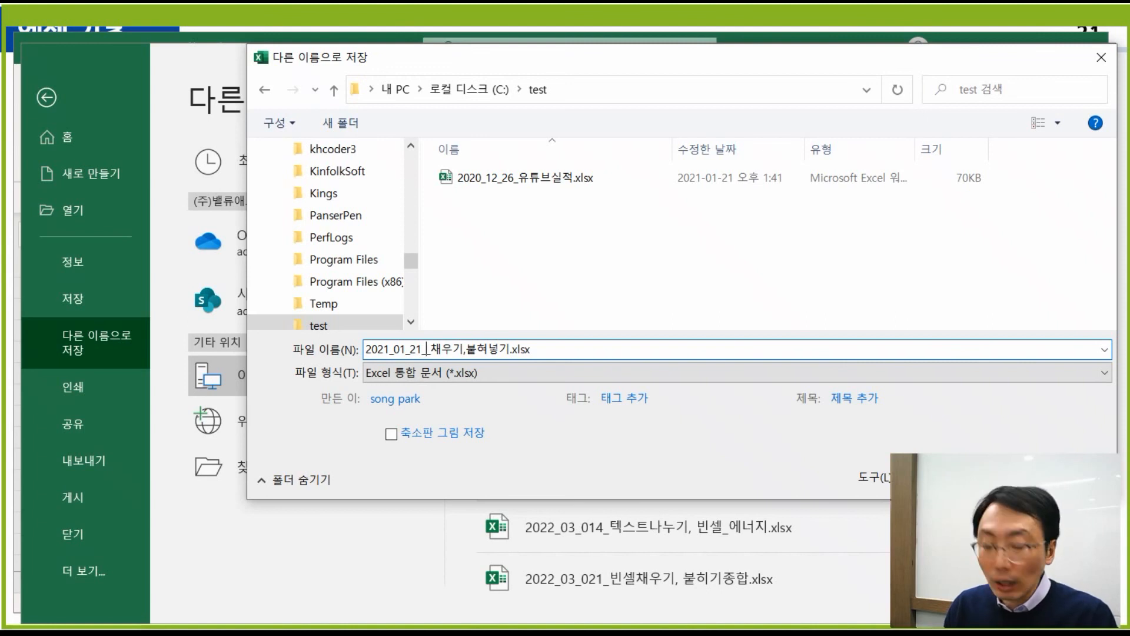
{"action": "type", "text": "02_"}
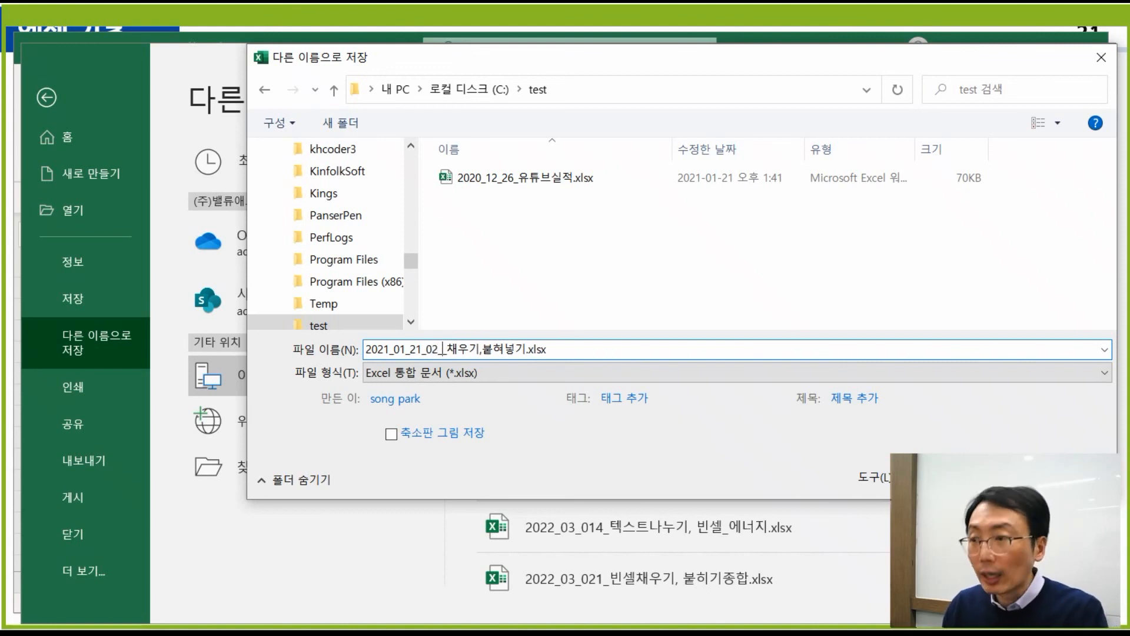
{"action": "key", "text": "Delete"}
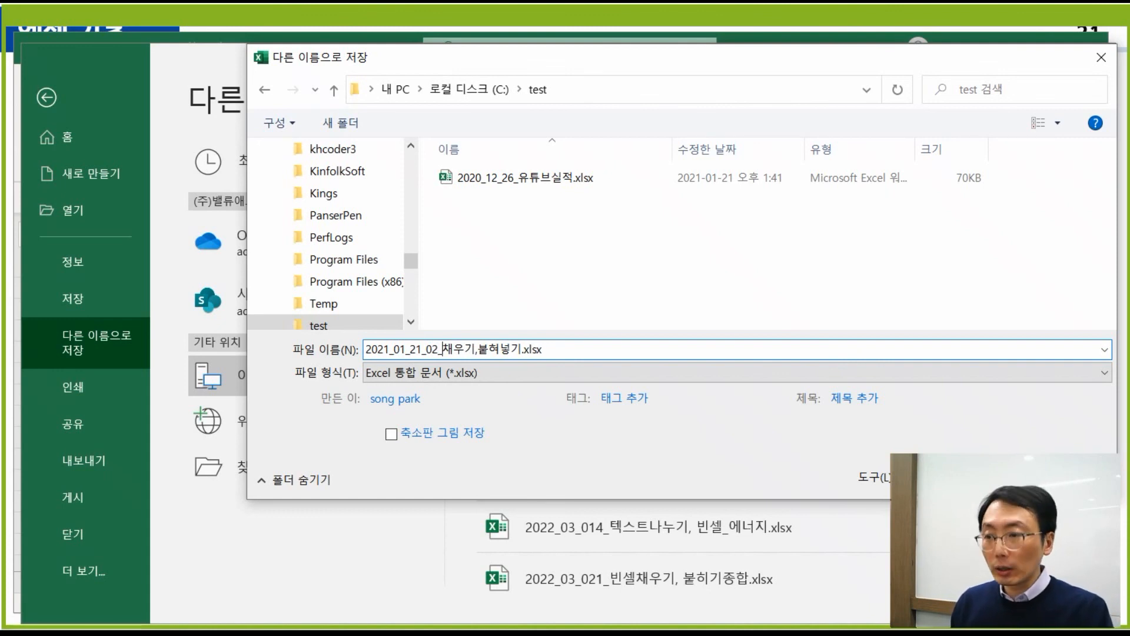
{"action": "key", "text": "Return"}
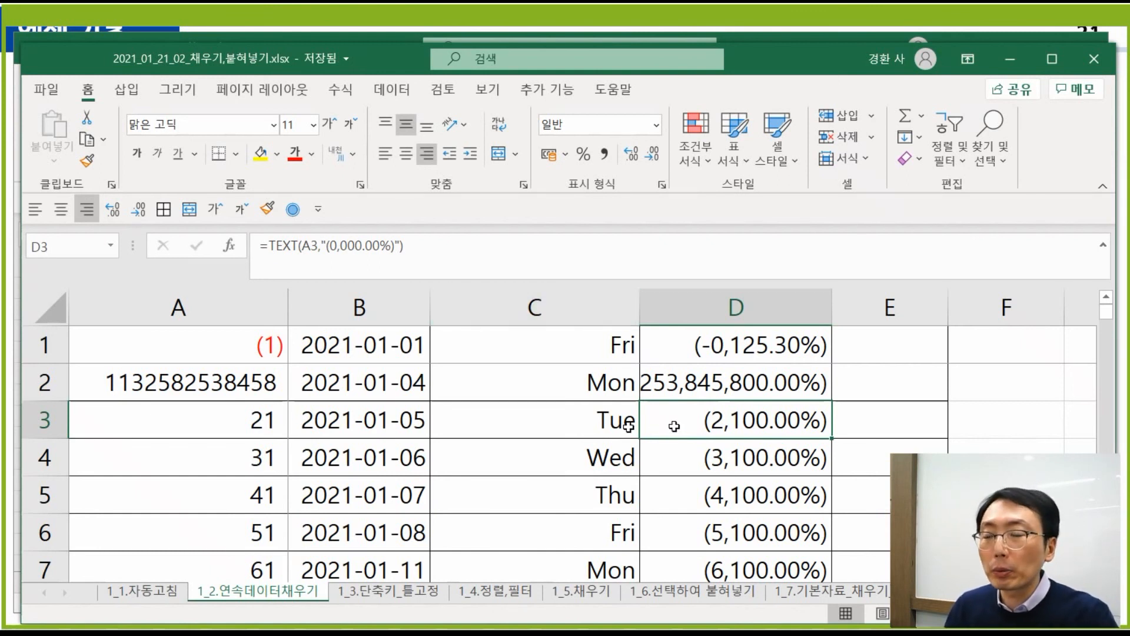
{"action": "left_click", "coordinate": [783, 386]}
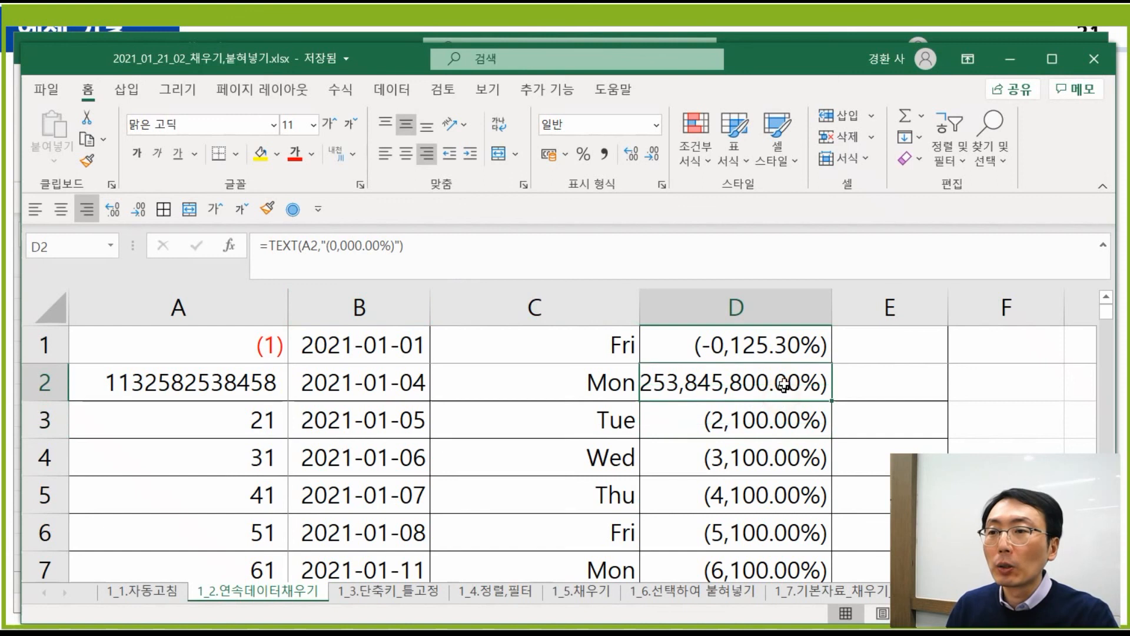
{"action": "double_click", "coordinate": [832, 306]}
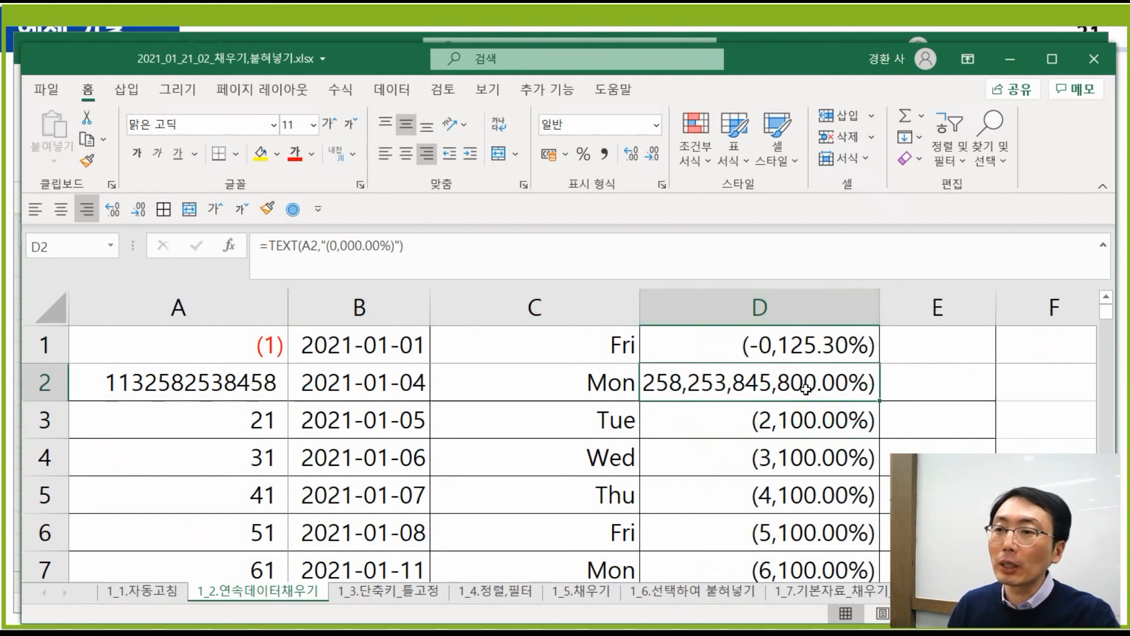